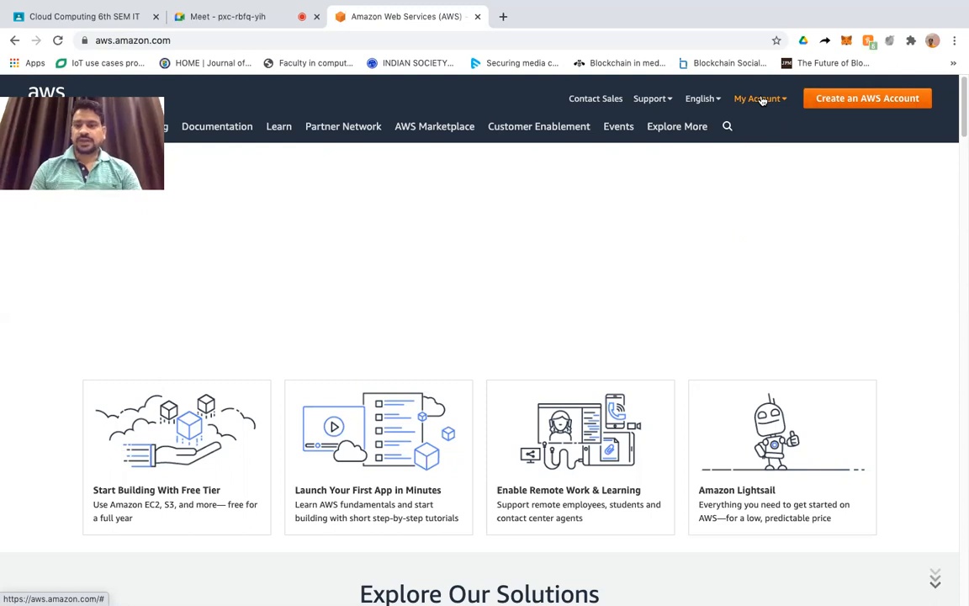
# Look through the AWS home page and its industry solutions under Explore Our Solutions.
pyautogui.click(765, 99)
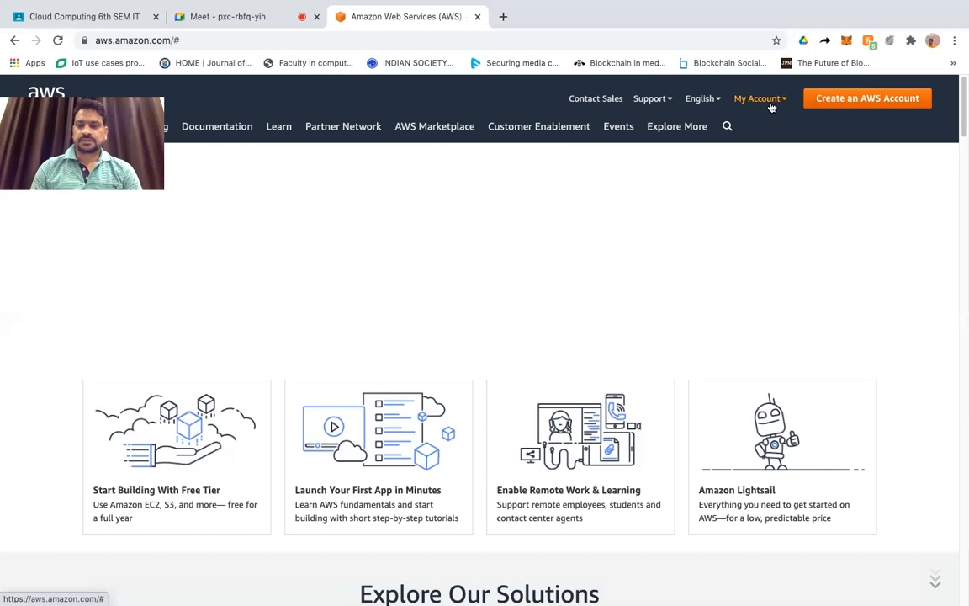
pyautogui.scroll(-10, 834, 379)
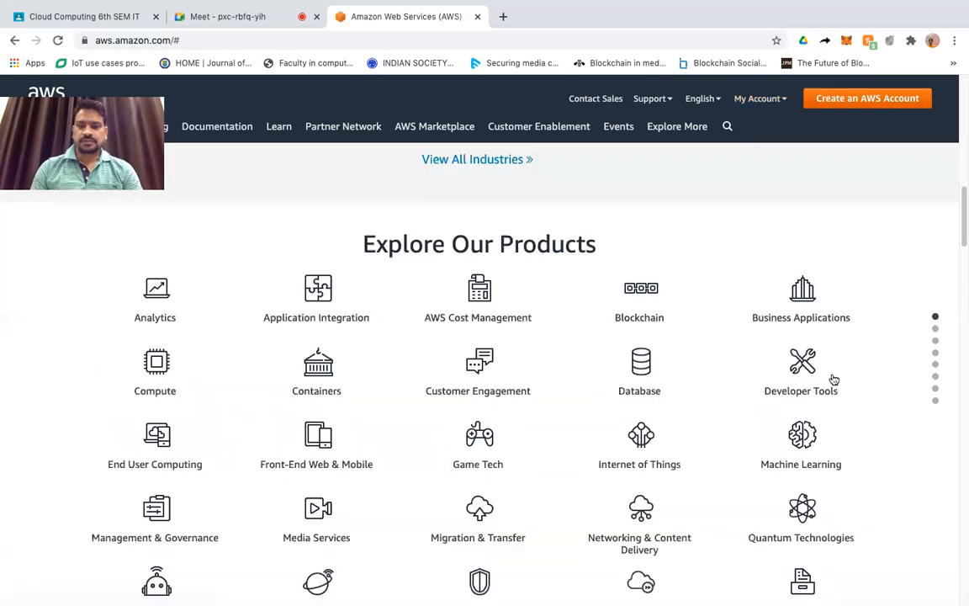
pyautogui.scroll(-10, 834, 380)
pyautogui.scroll(20, 834, 379)
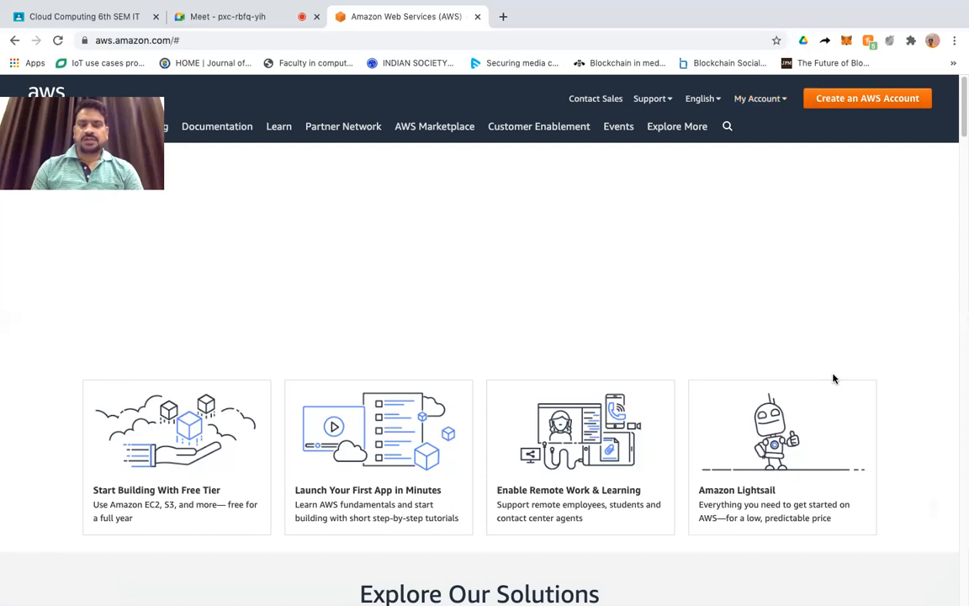
pyautogui.scroll(-2, 834, 379)
pyautogui.scroll(-2, 834, 379)
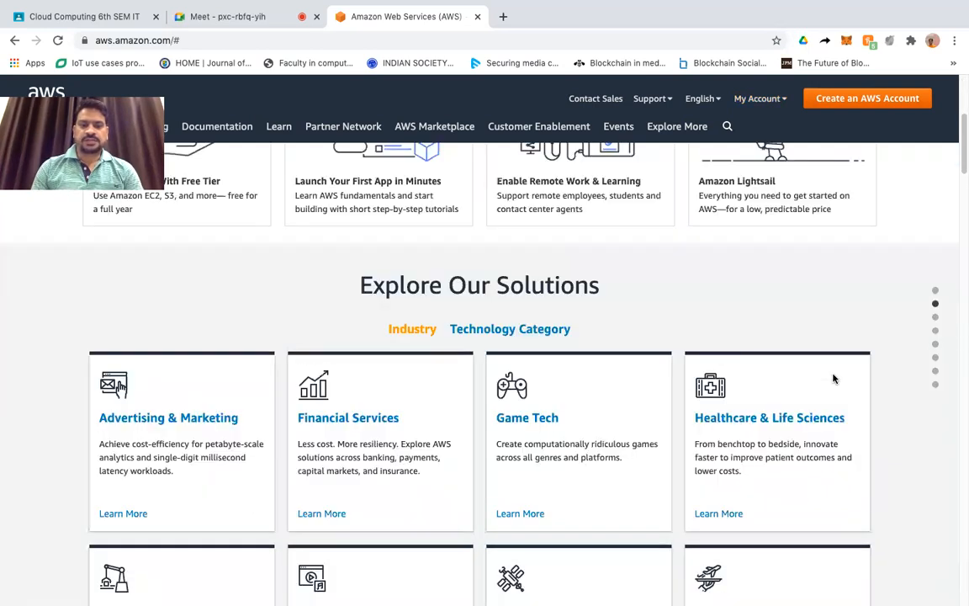
pyautogui.scroll(1, 833, 379)
pyautogui.scroll(-1, 834, 379)
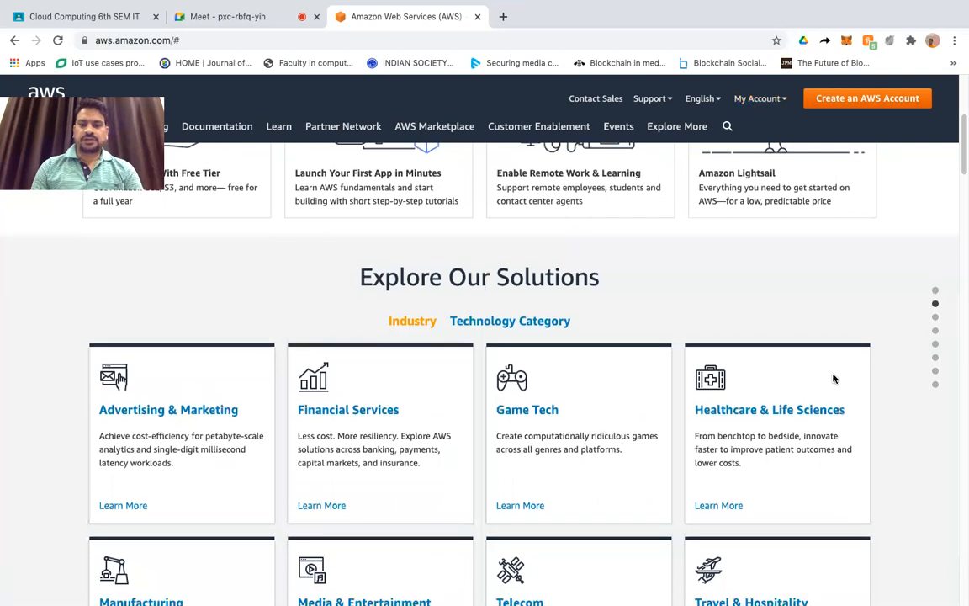
pyautogui.scroll(-1, 631, 384)
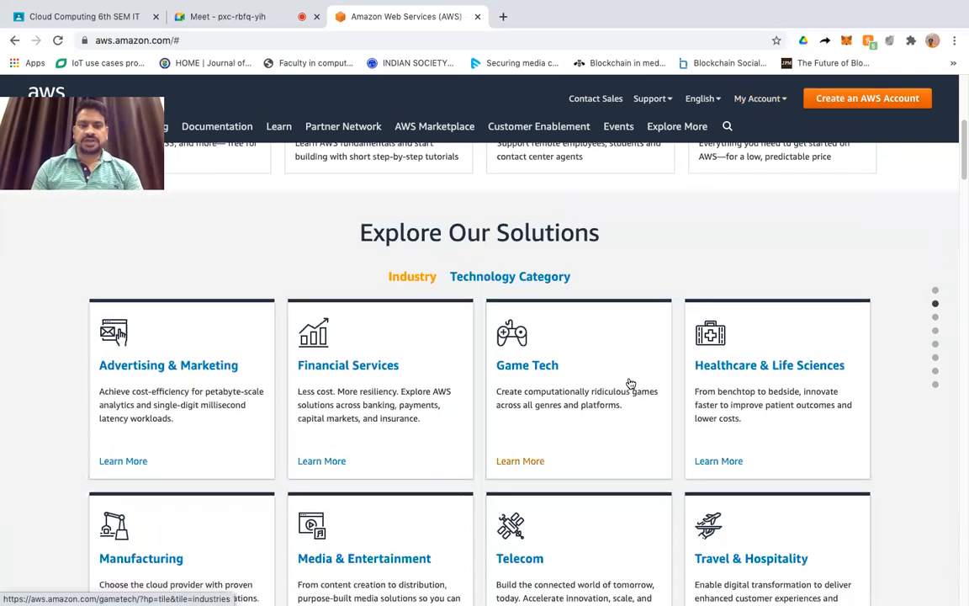
pyautogui.scroll(-2, 179, 340)
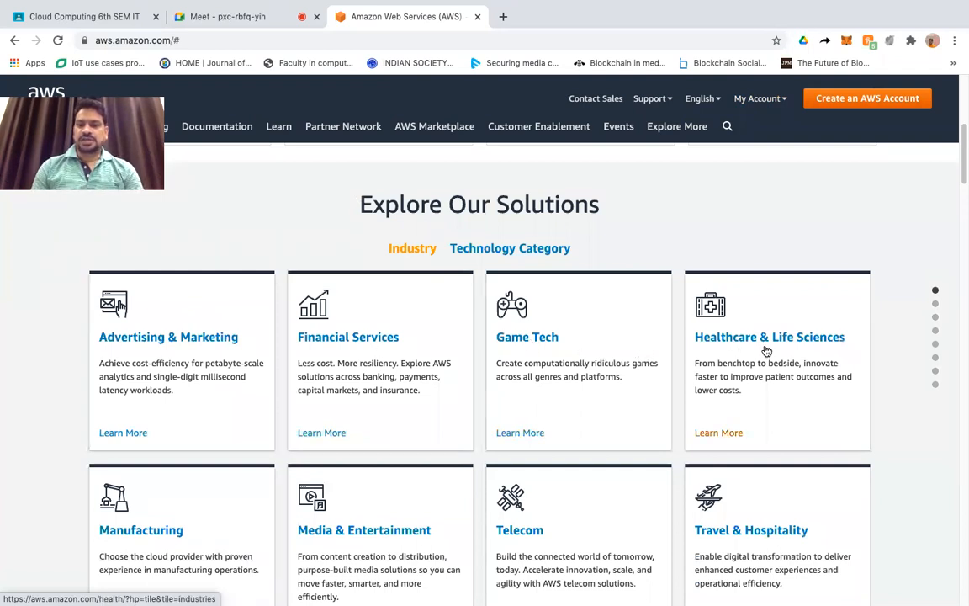
pyautogui.scroll(-2, 767, 351)
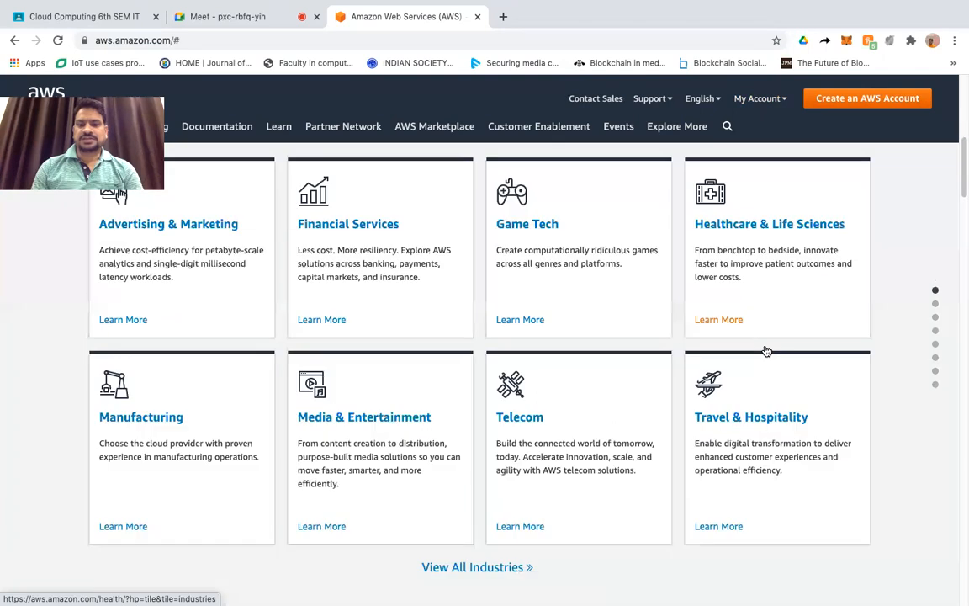
pyautogui.scroll(-1, 296, 451)
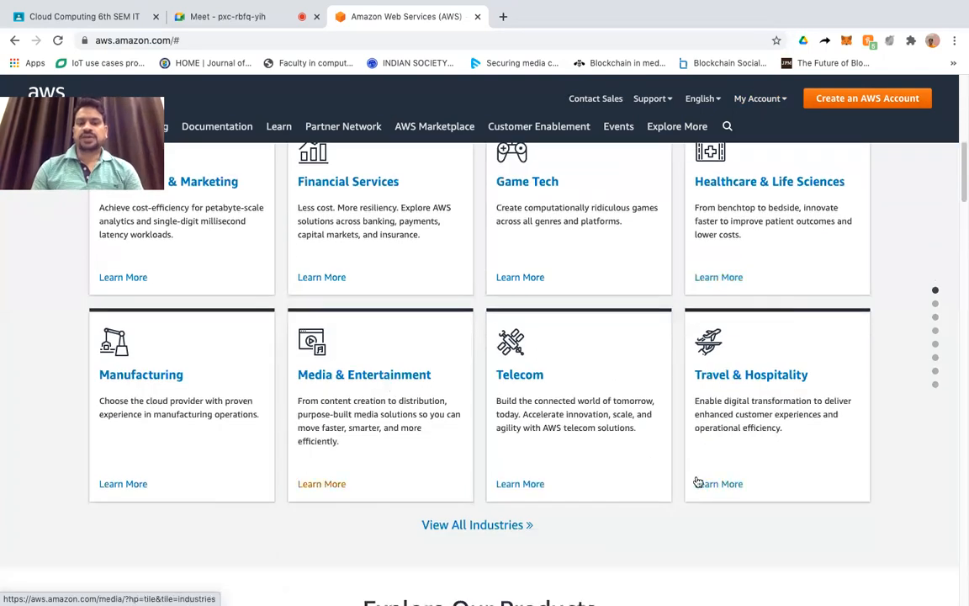
pyautogui.scroll(-2, 693, 496)
# Review the product categories under Explore Our Products, from Analytics through VR & AR.
pyautogui.scroll(-3, 693, 496)
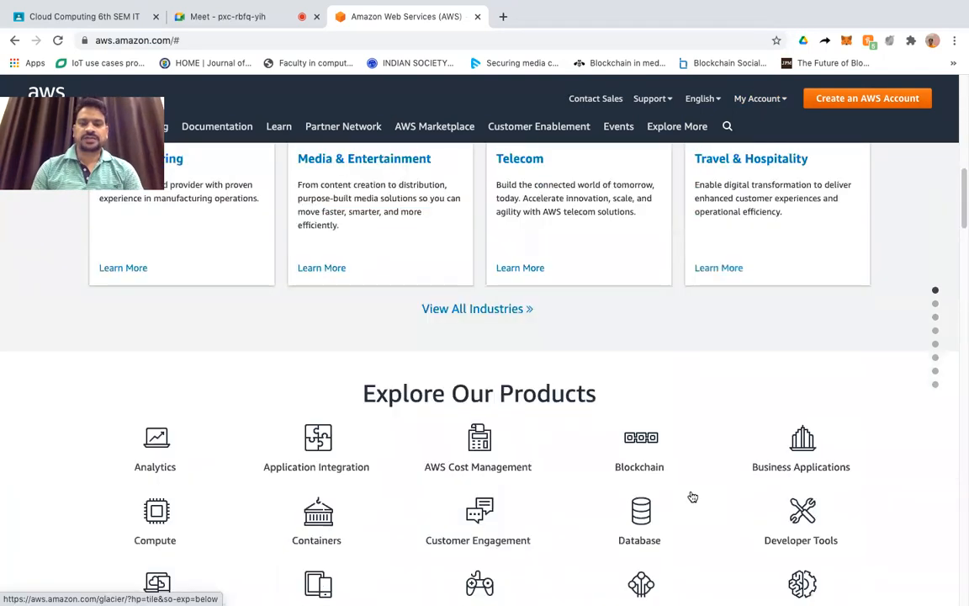
pyautogui.scroll(-1, 693, 496)
pyautogui.scroll(-2, 693, 497)
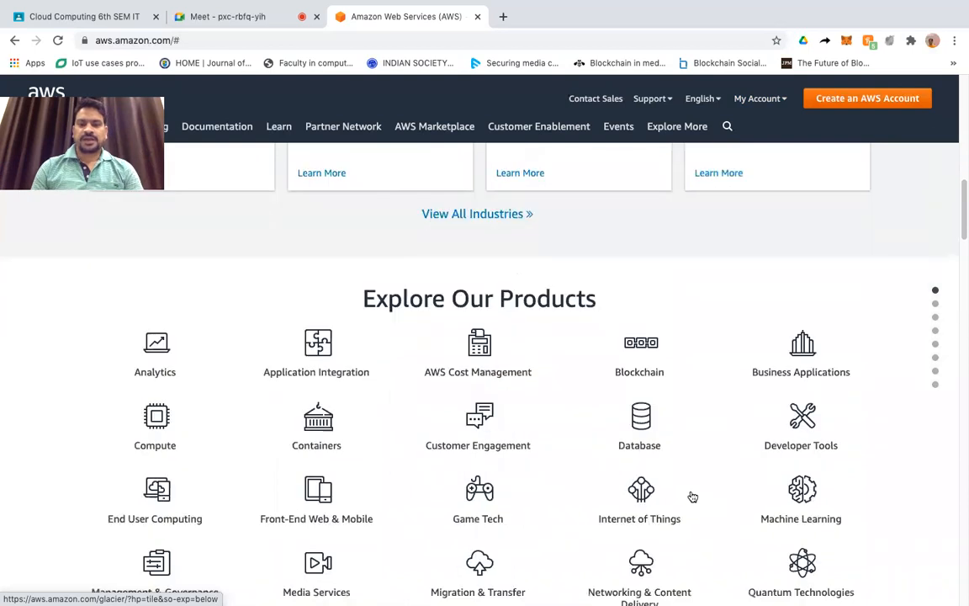
pyautogui.scroll(-1, 693, 497)
pyautogui.scroll(-2, 692, 496)
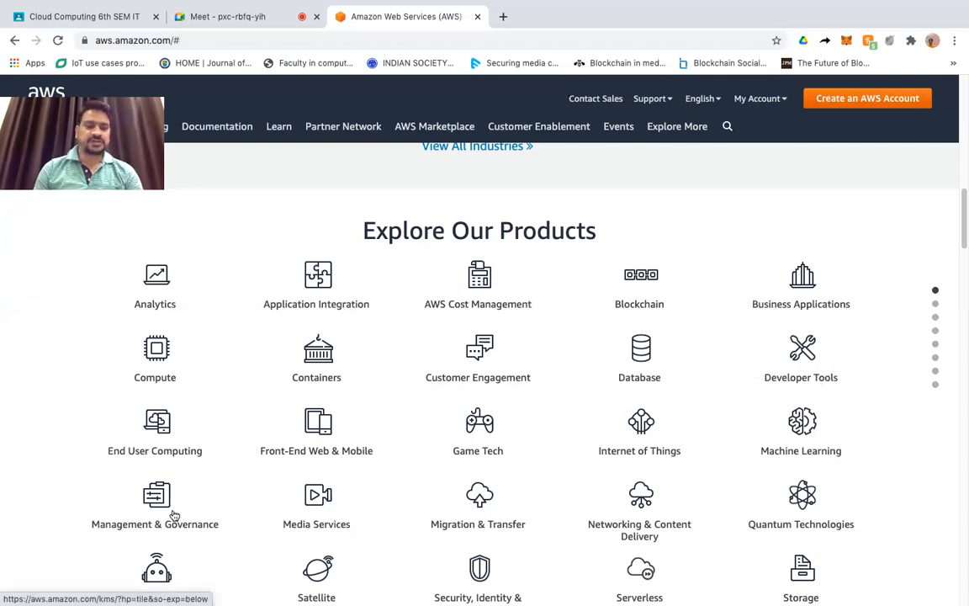
pyautogui.scroll(-2, 535, 456)
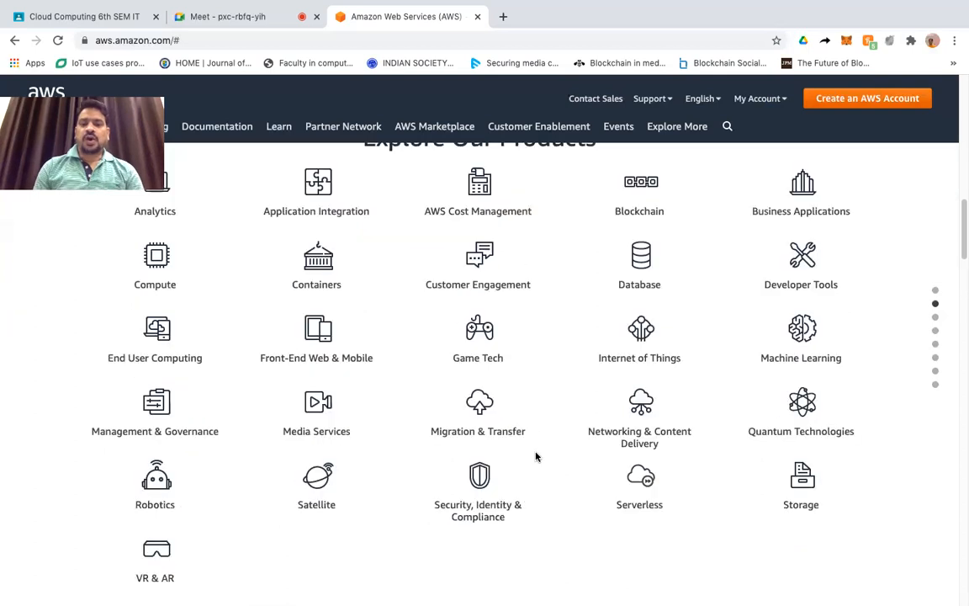
pyautogui.scroll(-3, 536, 456)
pyautogui.scroll(3, 536, 457)
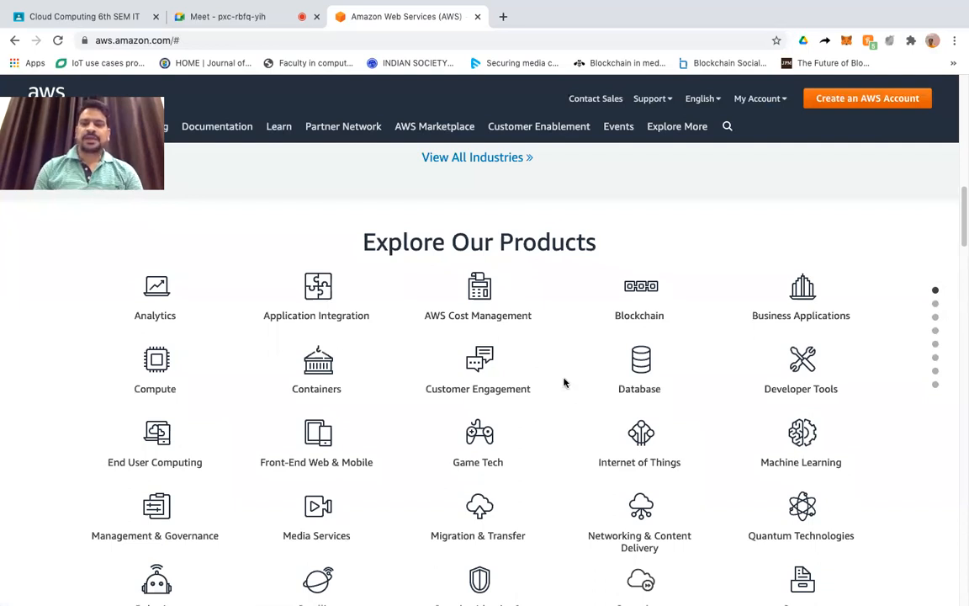
pyautogui.scroll(3, 564, 383)
pyautogui.scroll(2, 755, 103)
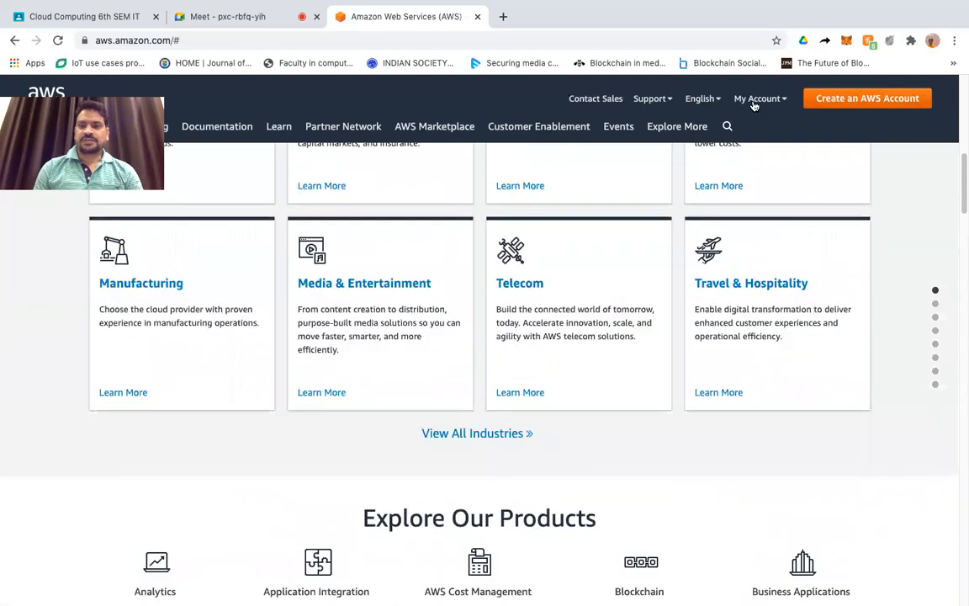
pyautogui.scroll(5, 755, 104)
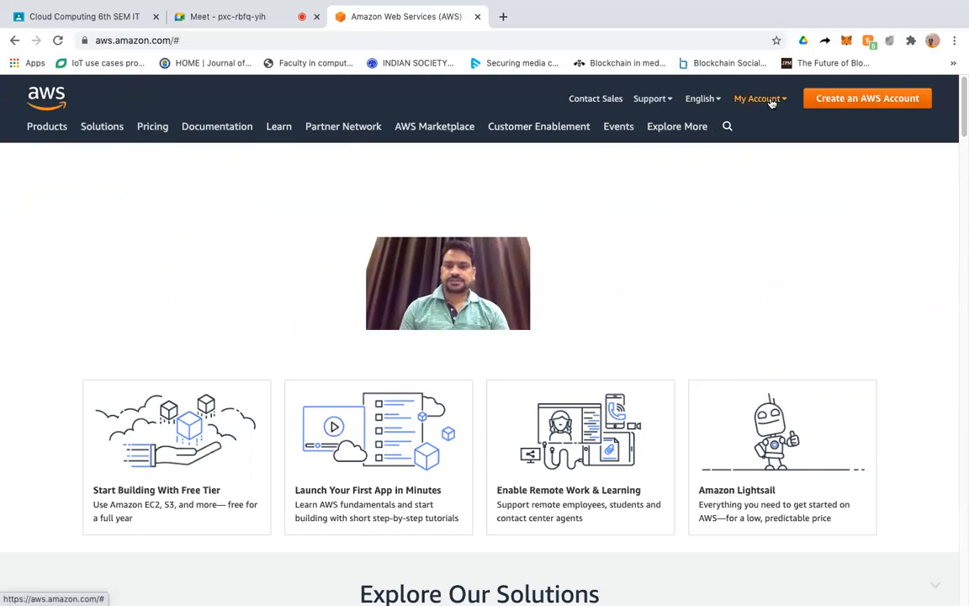
# Search Google for "aws.amazon.com login" and open the AWS Management Console result.
pyautogui.click(221, 41)
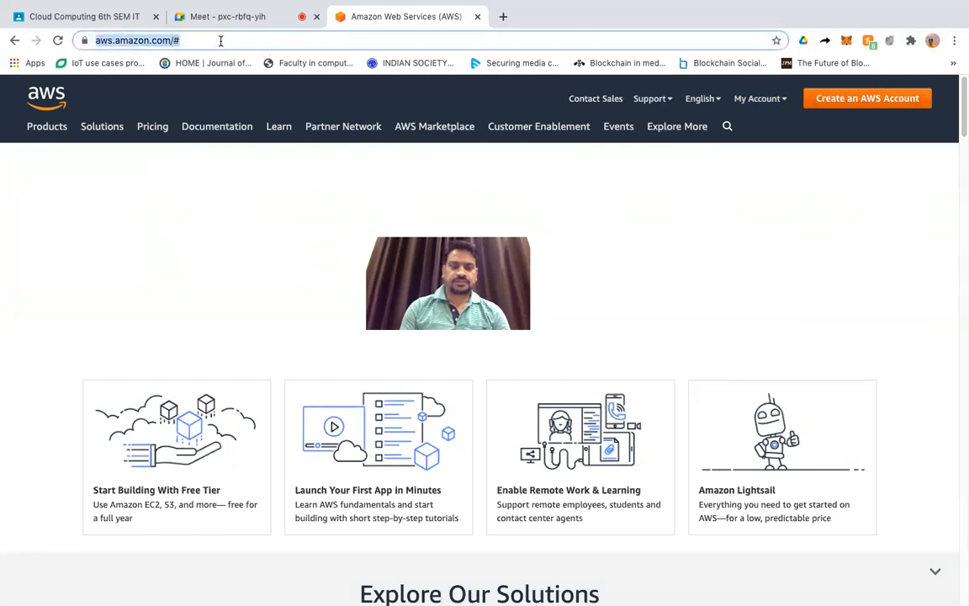
pyautogui.write('aws')
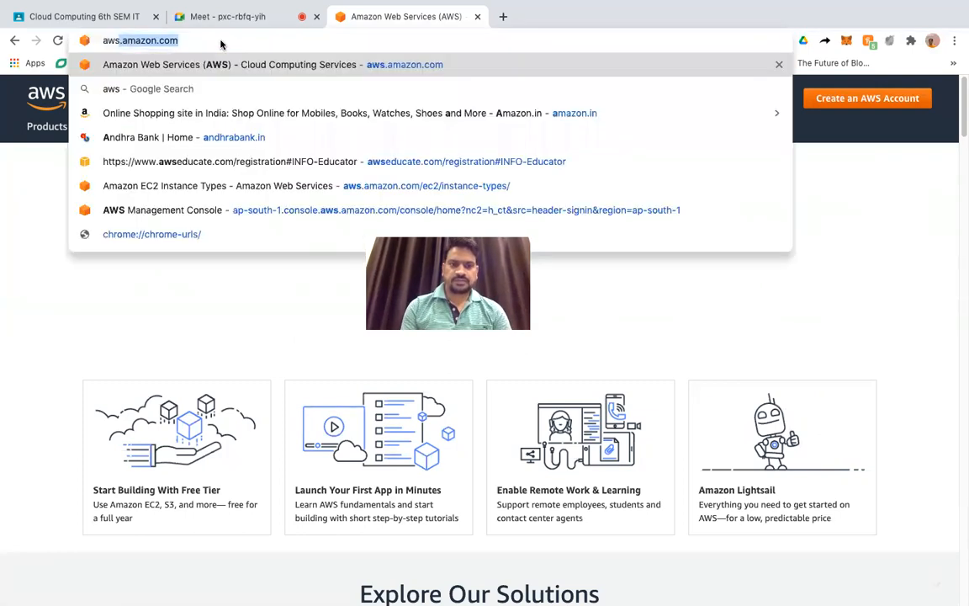
pyautogui.press('BackSpace')
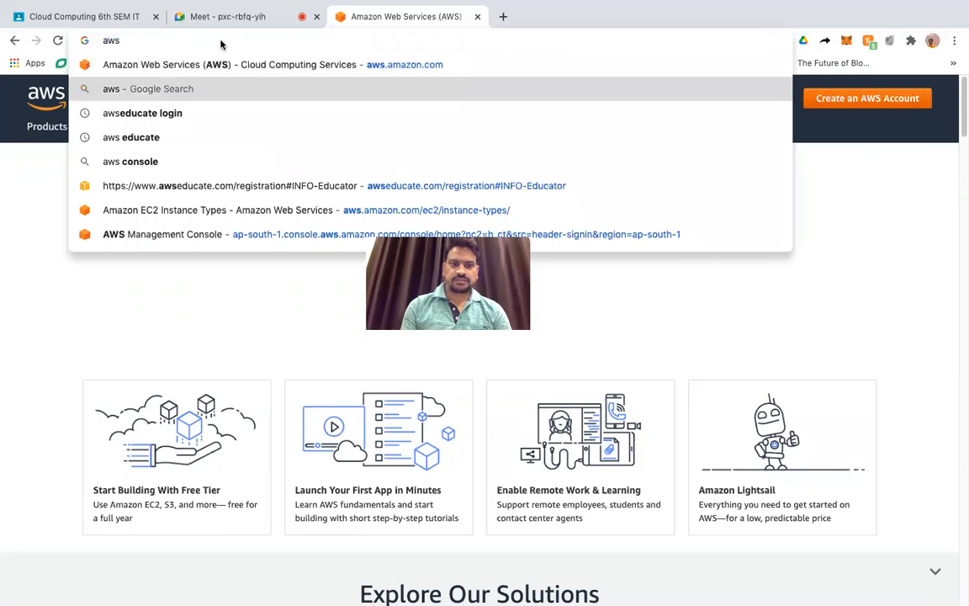
pyautogui.write('.amazon.com')
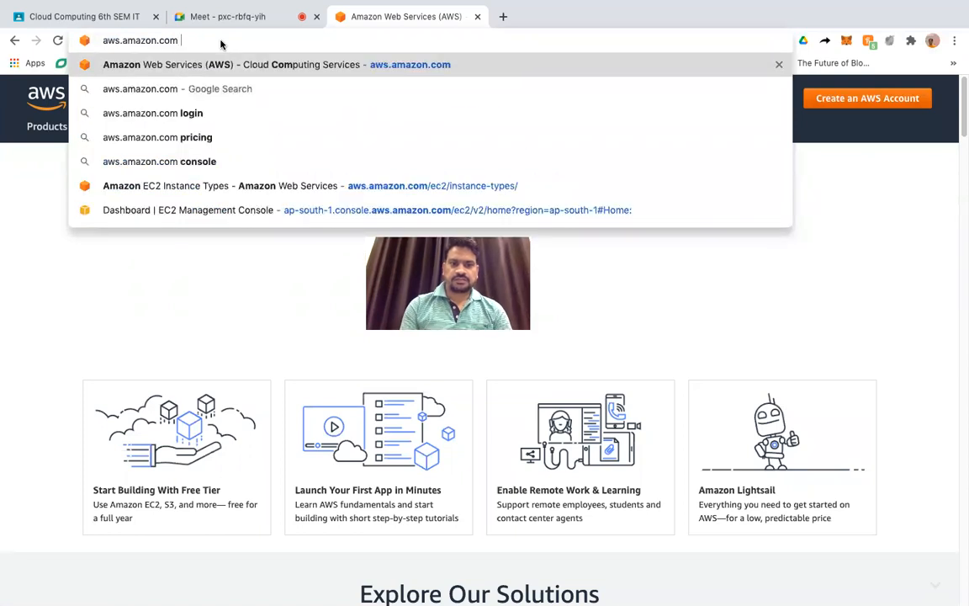
pyautogui.press('Down')
pyautogui.press('Down')
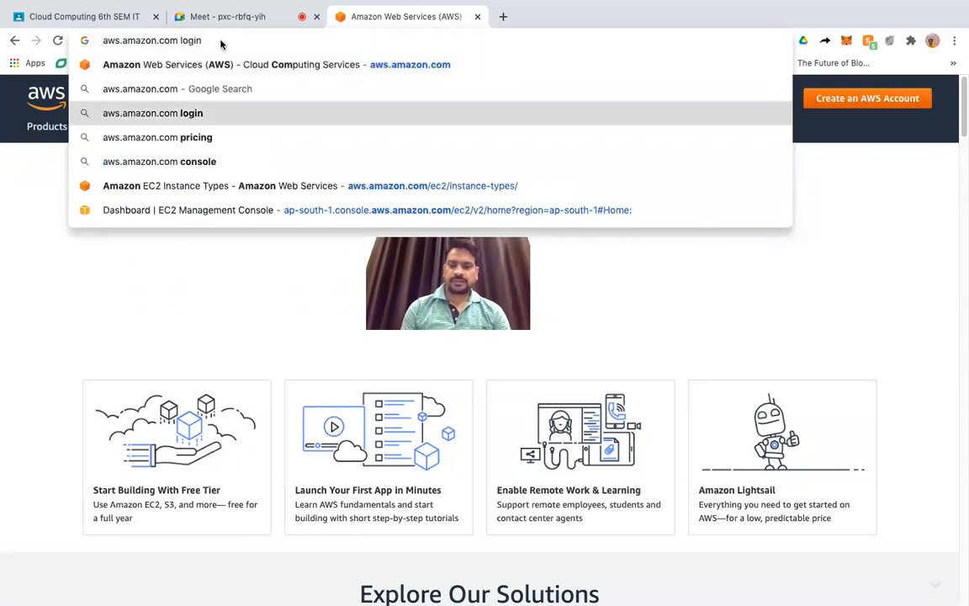
pyautogui.press('Return')
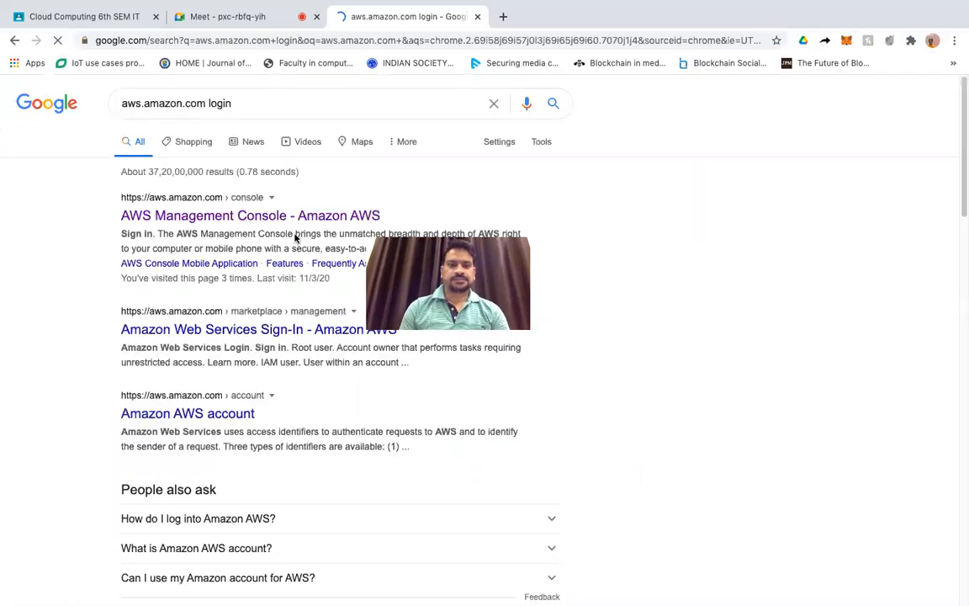
pyautogui.click(284, 218)
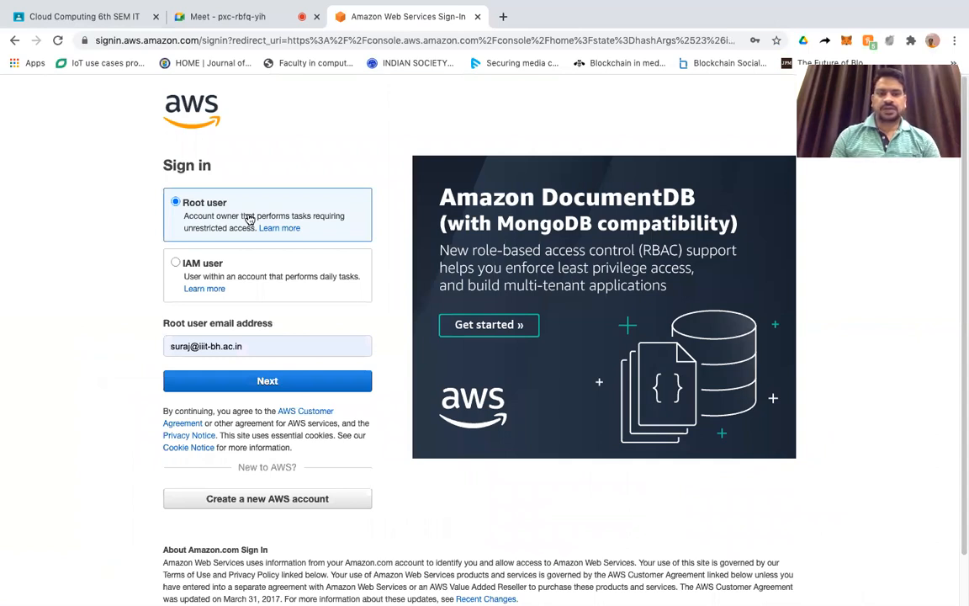
# Select IAM user, continue with the prefilled account email, and sign in to AWS using the saved account password.
pyautogui.click(176, 264)
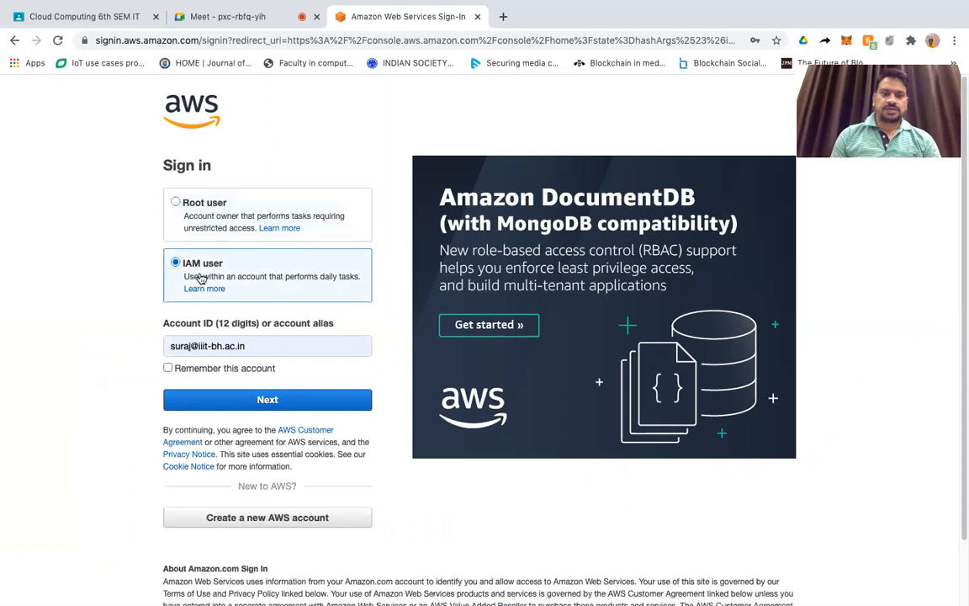
pyautogui.click(283, 402)
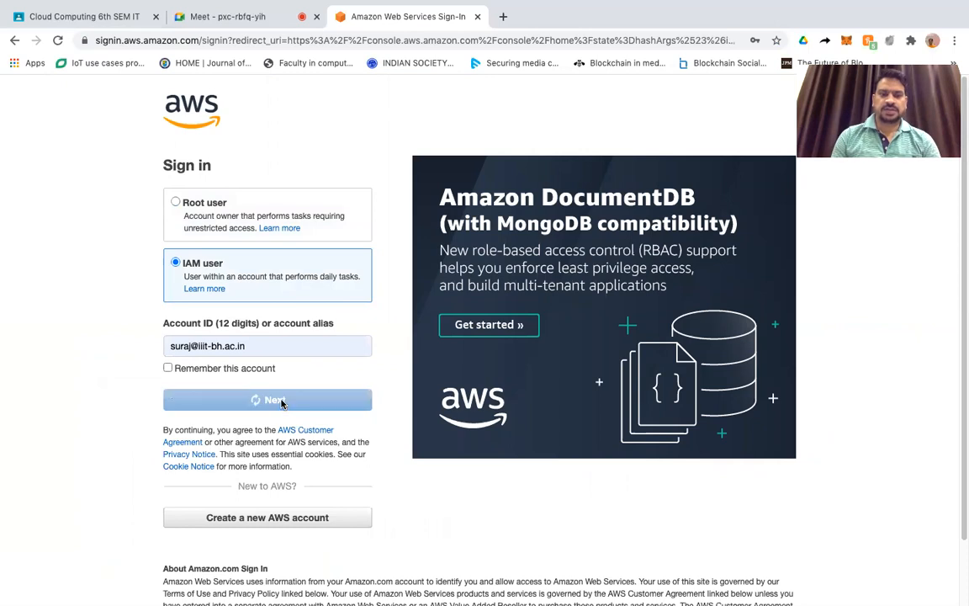
pyautogui.click(216, 244)
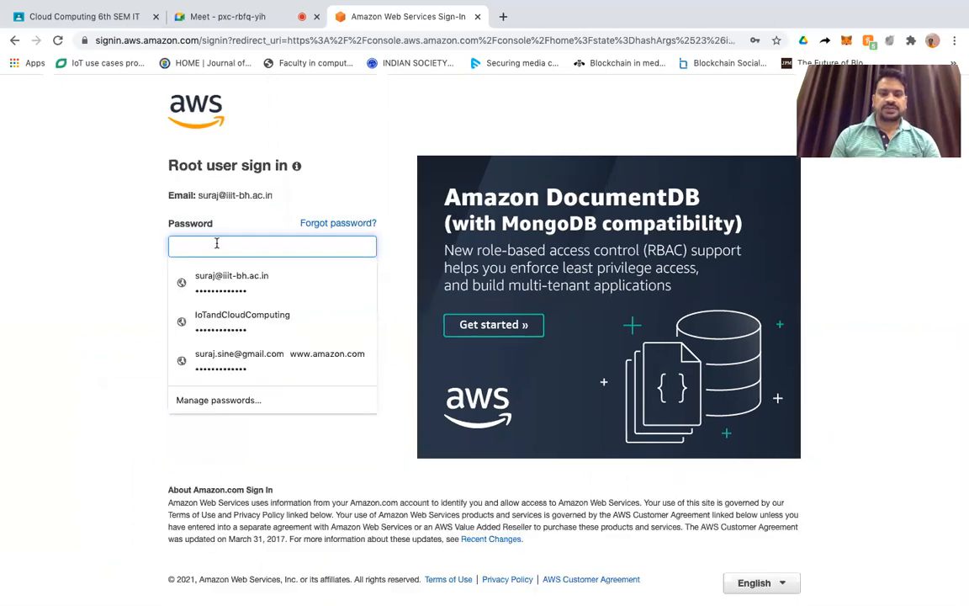
pyautogui.click(217, 291)
pyautogui.click(278, 283)
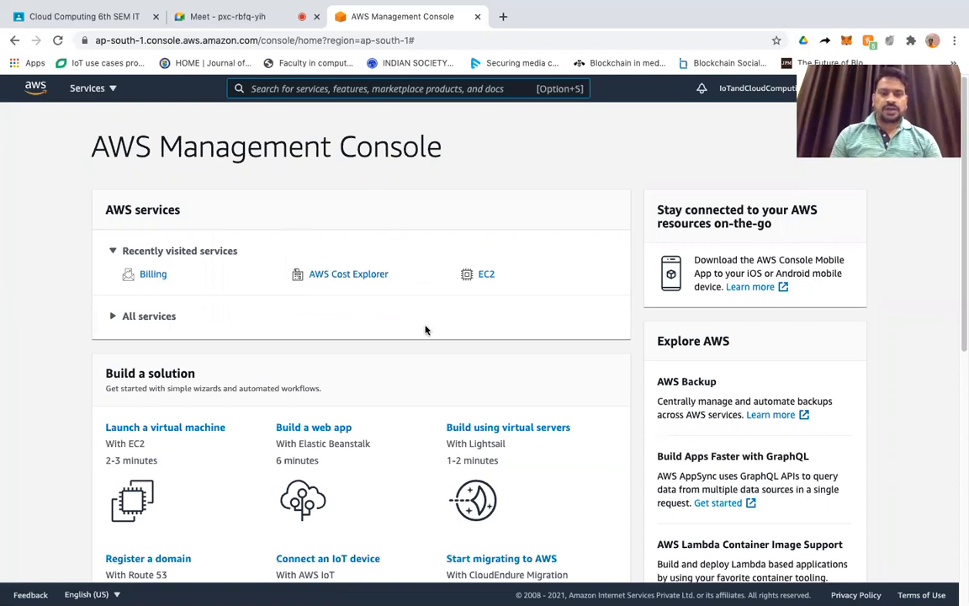
# Open the full list of AWS services and review categories such as Compute, Storage, Database, Migration & Transfer, Networking, and Management & Governance.
pyautogui.click(108, 94)
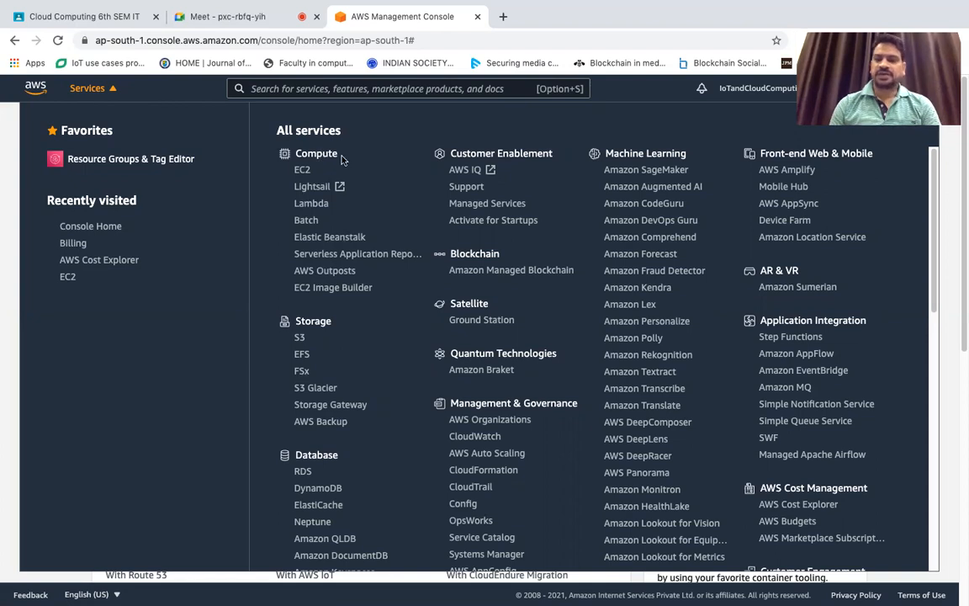
pyautogui.scroll(-2, 308, 267)
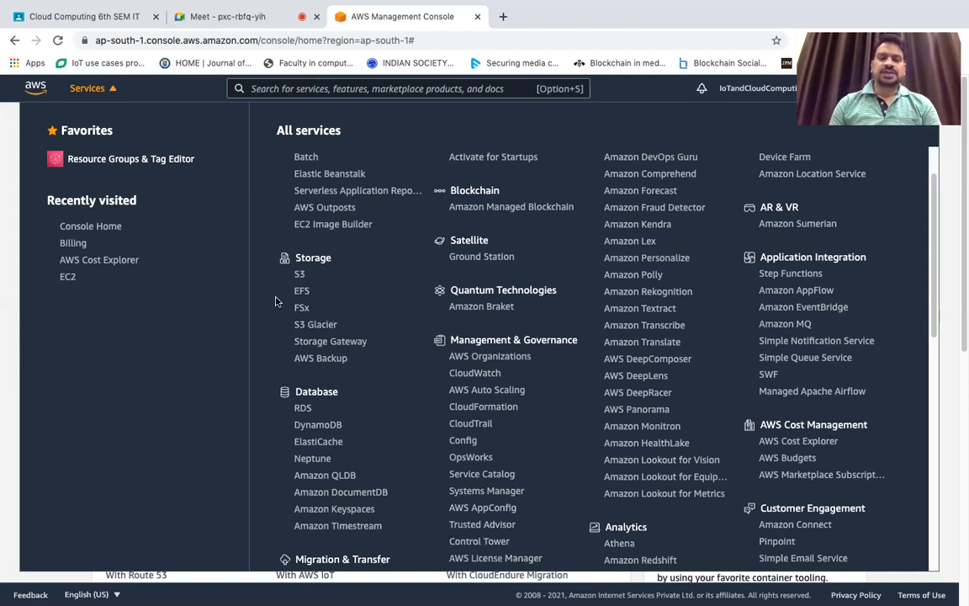
pyautogui.scroll(-2, 340, 283)
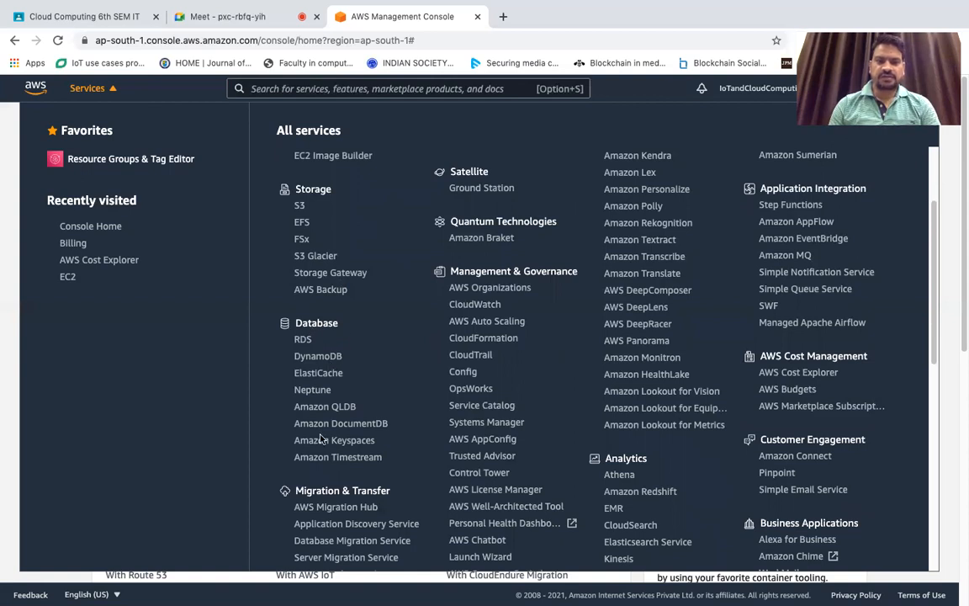
pyautogui.scroll(-1, 331, 431)
pyautogui.scroll(-2, 331, 431)
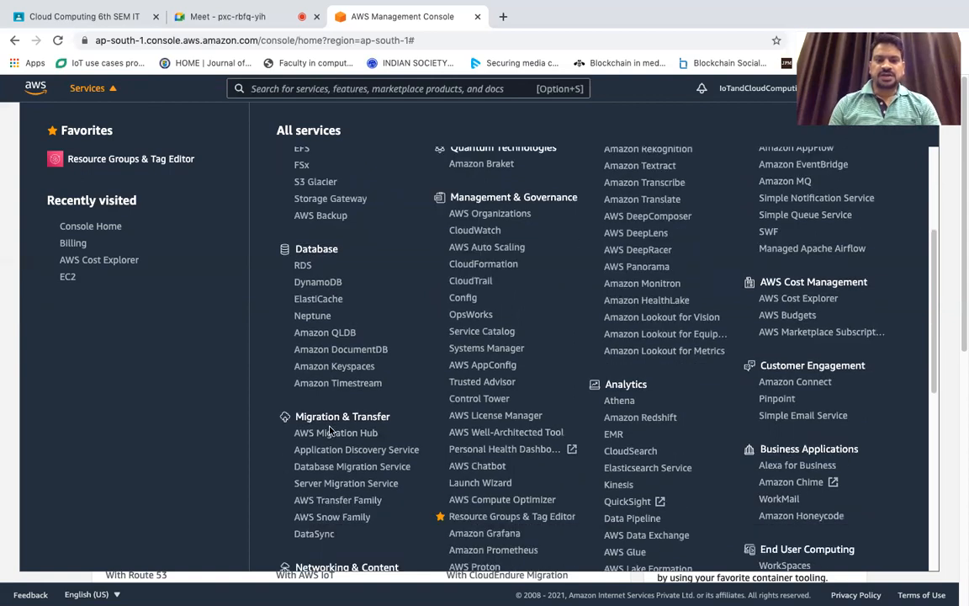
pyautogui.scroll(-3, 330, 431)
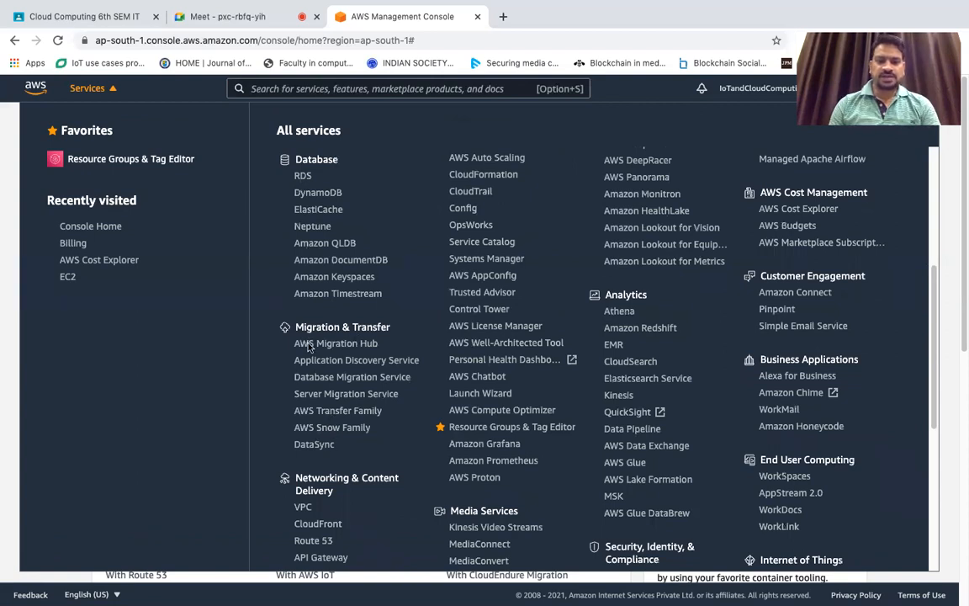
pyautogui.scroll(-2, 357, 419)
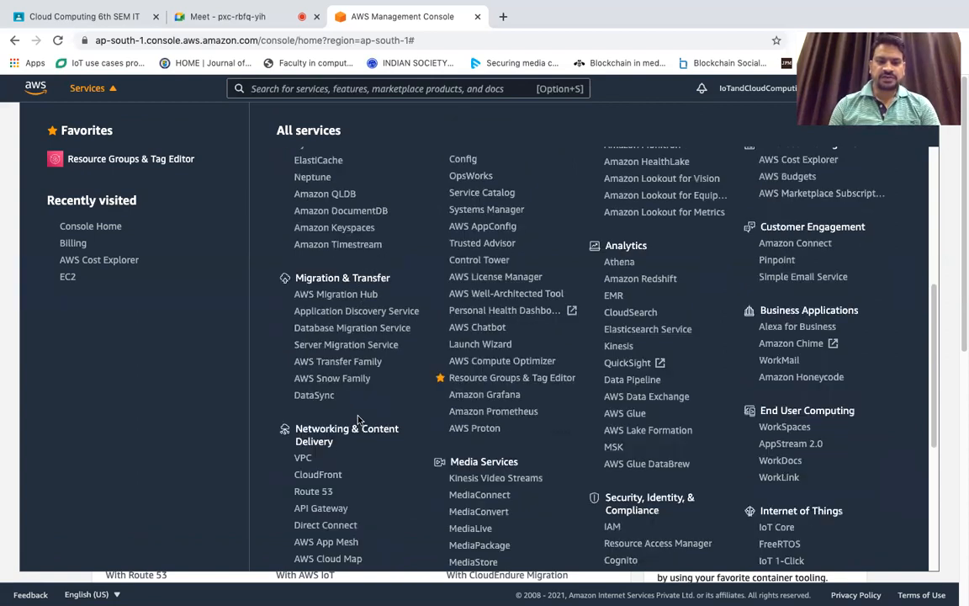
pyautogui.scroll(-2, 360, 404)
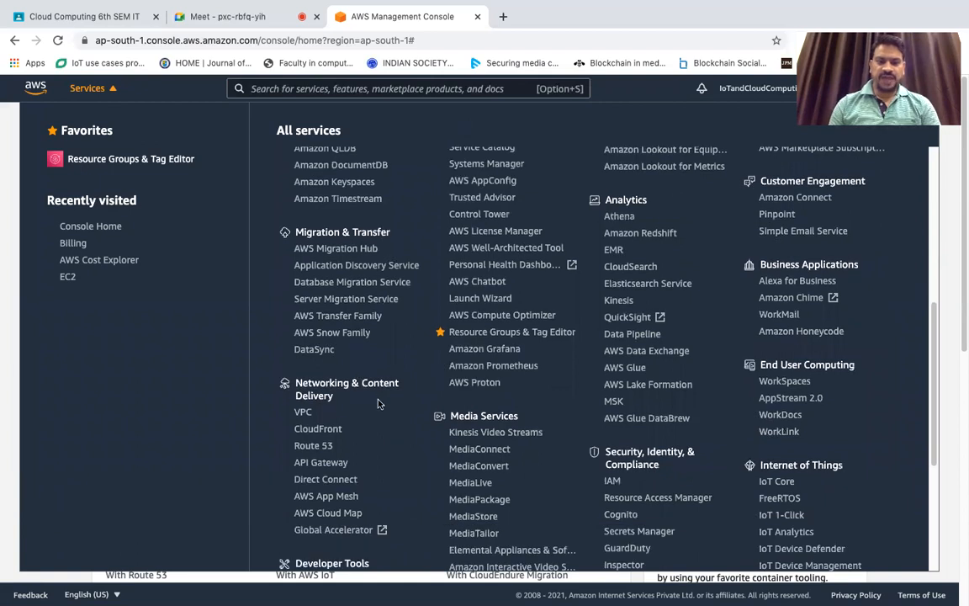
pyautogui.scroll(-3, 378, 404)
pyautogui.scroll(-4, 377, 404)
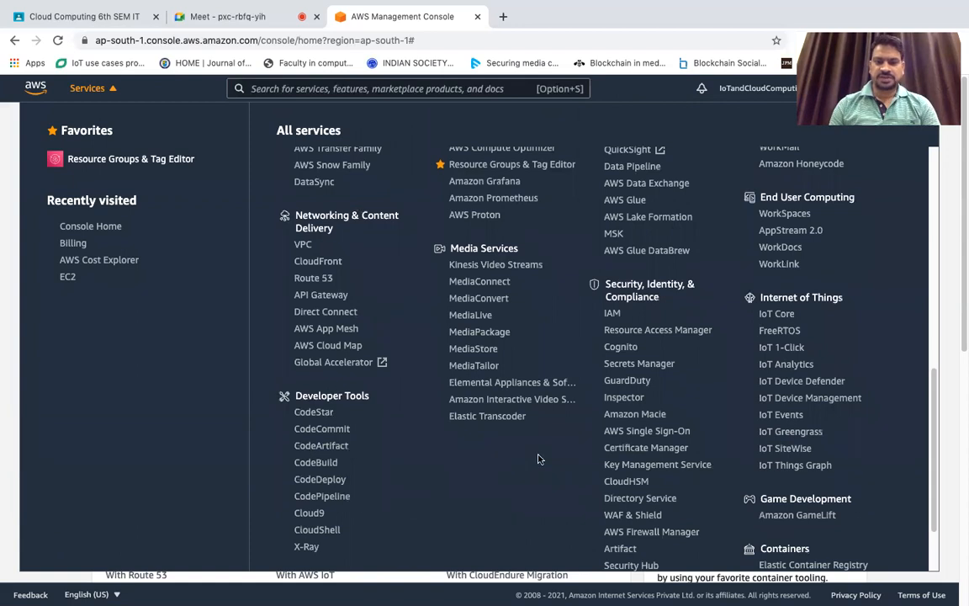
pyautogui.scroll(2, 540, 459)
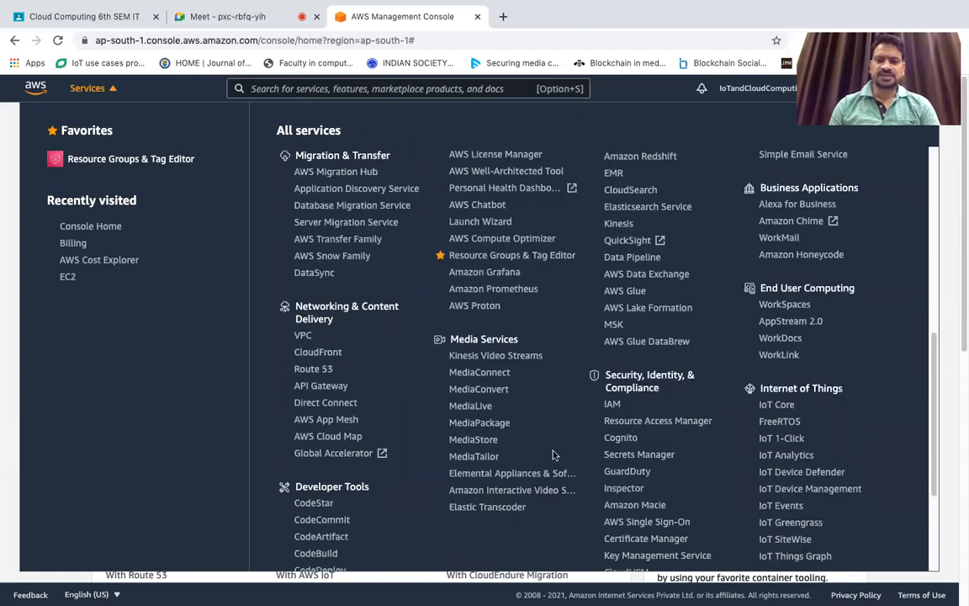
pyautogui.scroll(2, 552, 455)
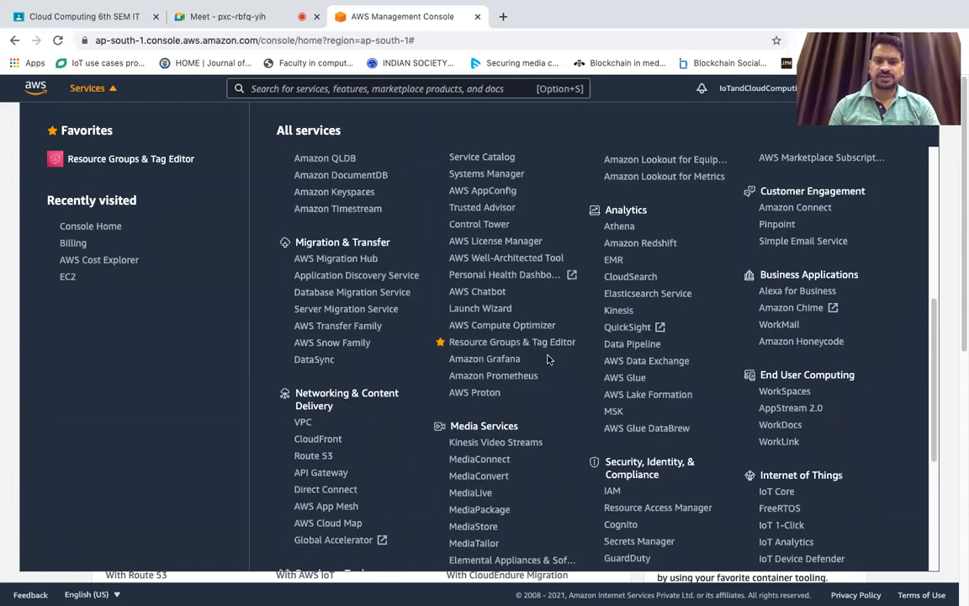
pyautogui.scroll(4, 547, 360)
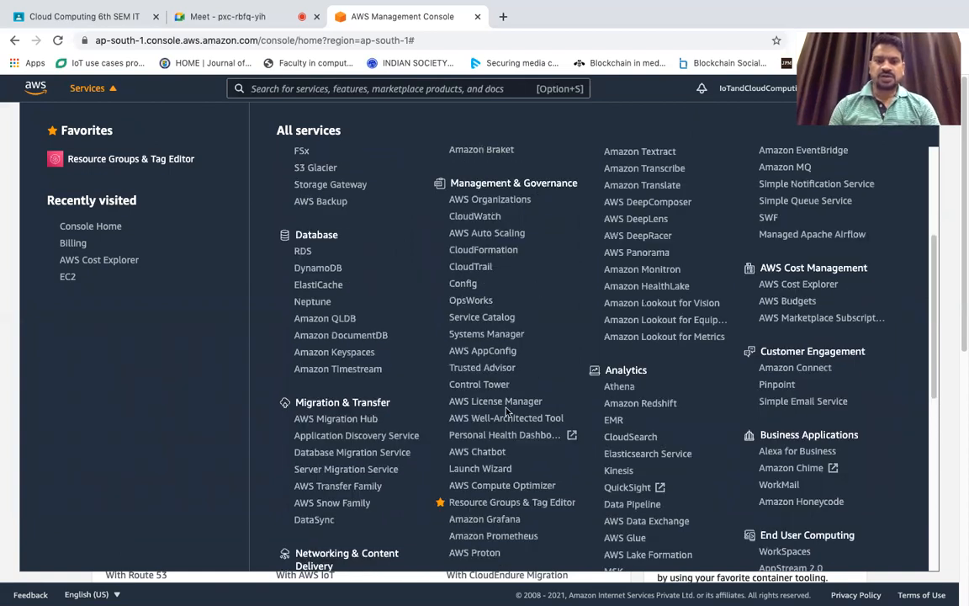
pyautogui.scroll(2, 506, 411)
pyautogui.scroll(3, 507, 410)
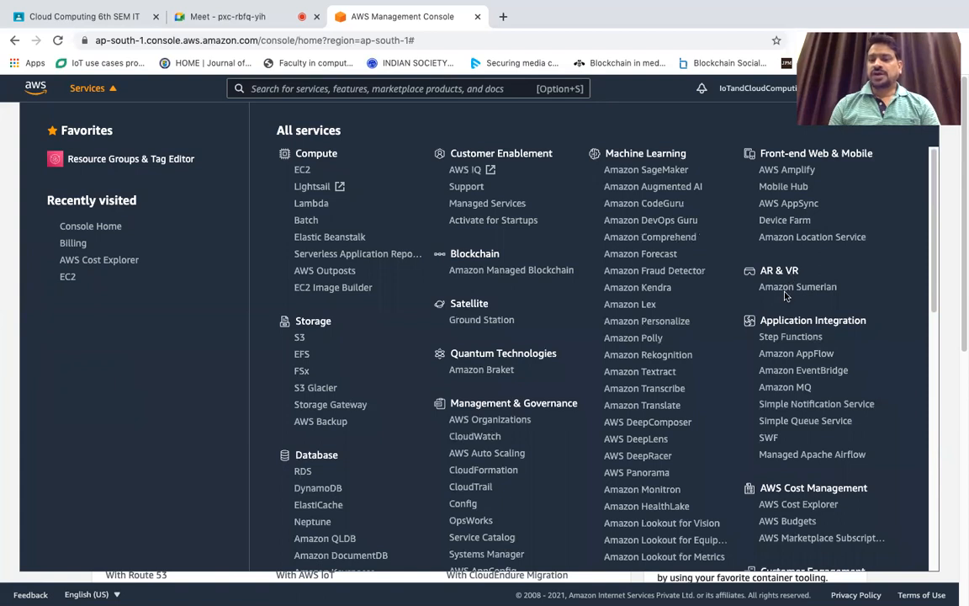
# Look through the remaining service categories, from AR & VR and Application Integration through Internet of Things, Game Development, and Containers.
pyautogui.scroll(-1, 862, 288)
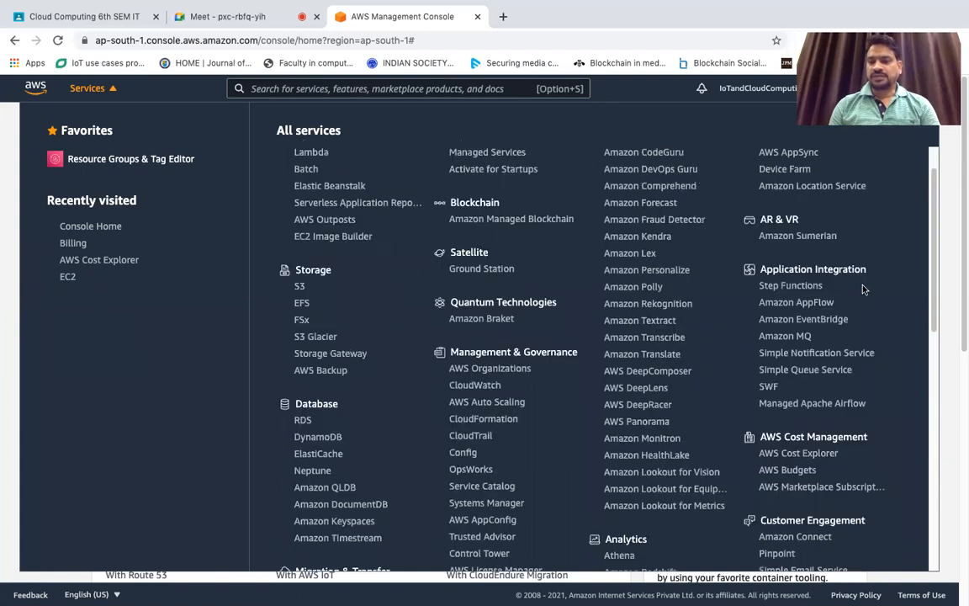
pyautogui.scroll(-3, 862, 288)
pyautogui.scroll(-3, 862, 288)
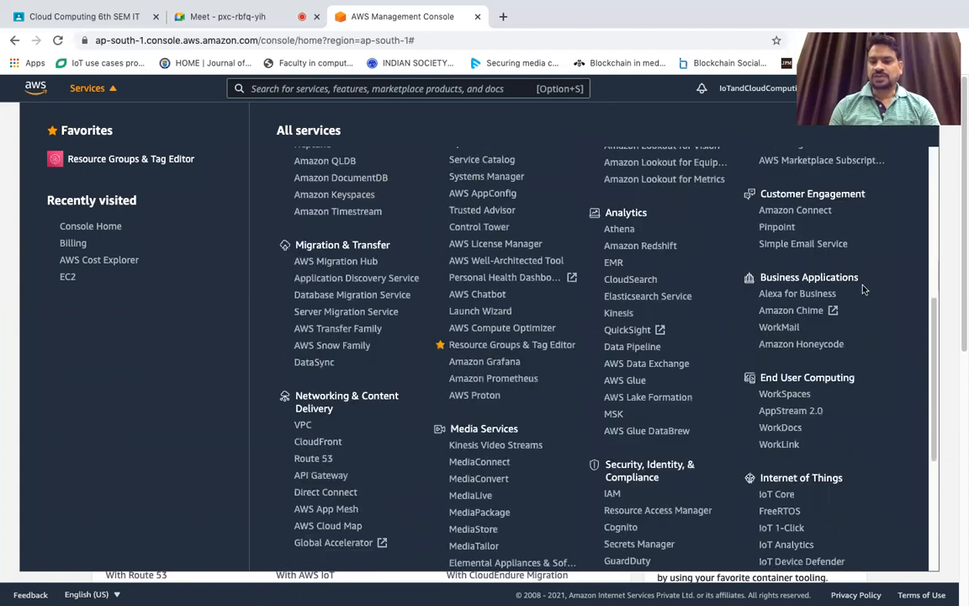
pyautogui.scroll(-3, 862, 288)
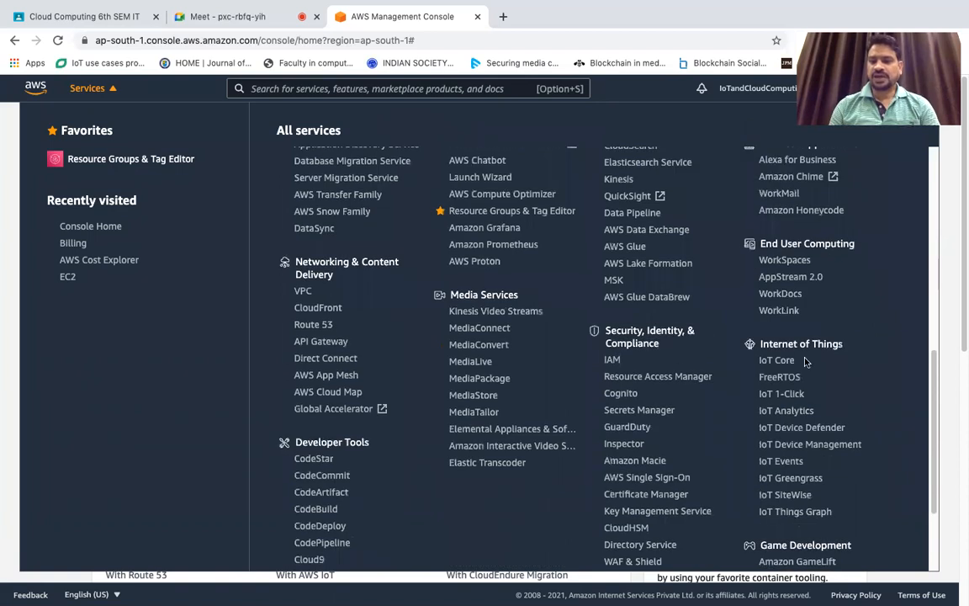
pyautogui.scroll(-1, 772, 344)
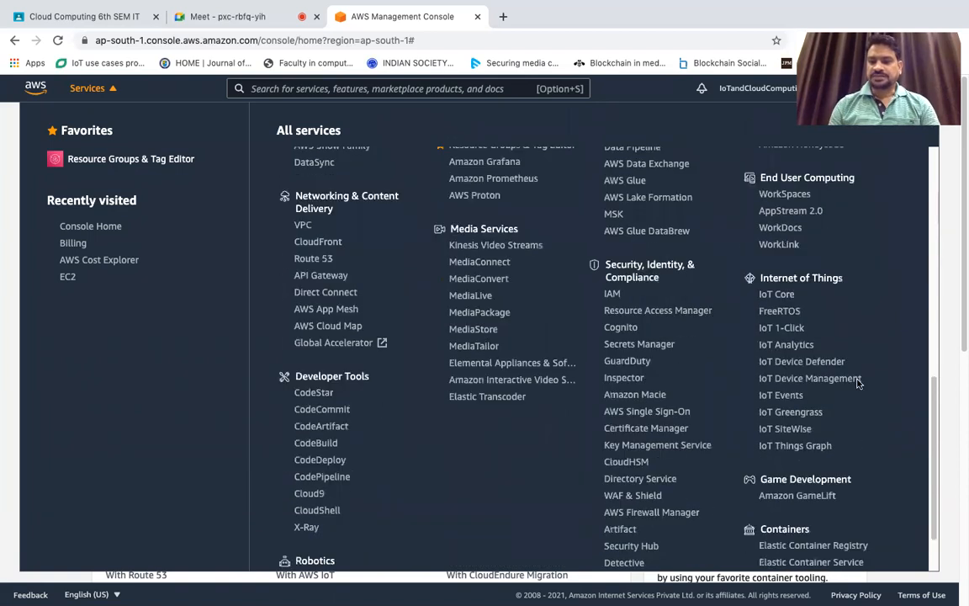
pyautogui.scroll(-1, 828, 429)
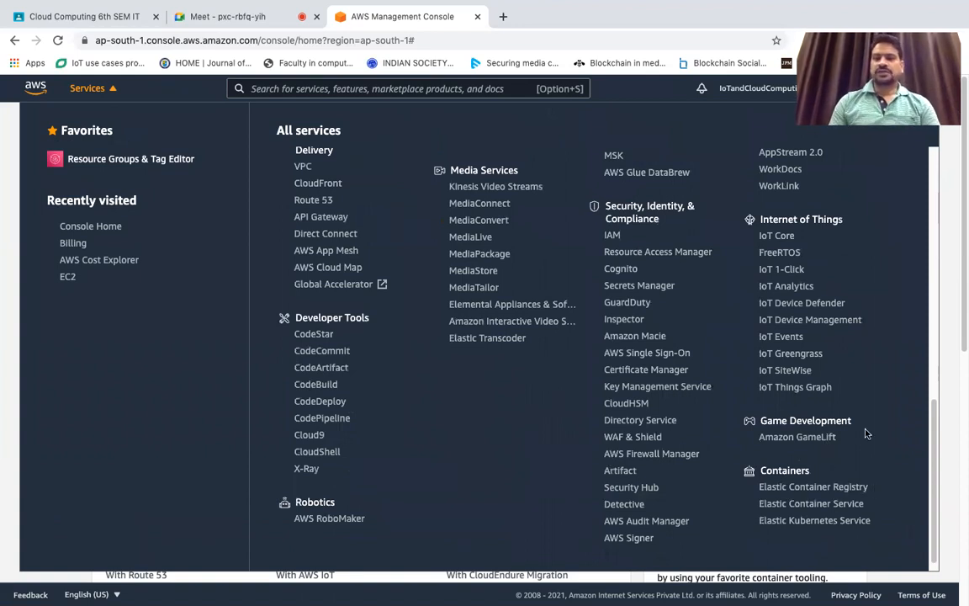
pyautogui.scroll(5, 867, 434)
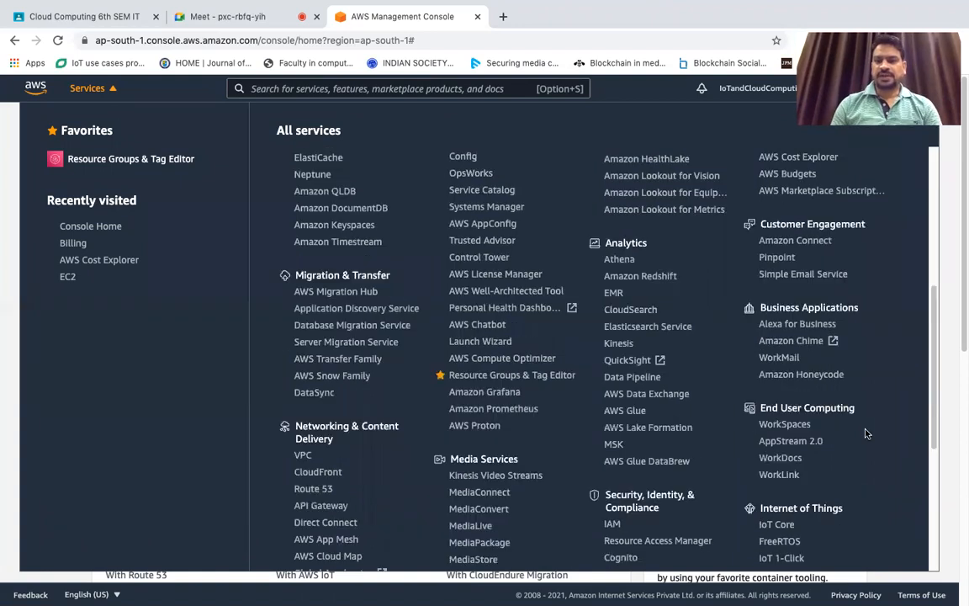
pyautogui.scroll(6, 866, 433)
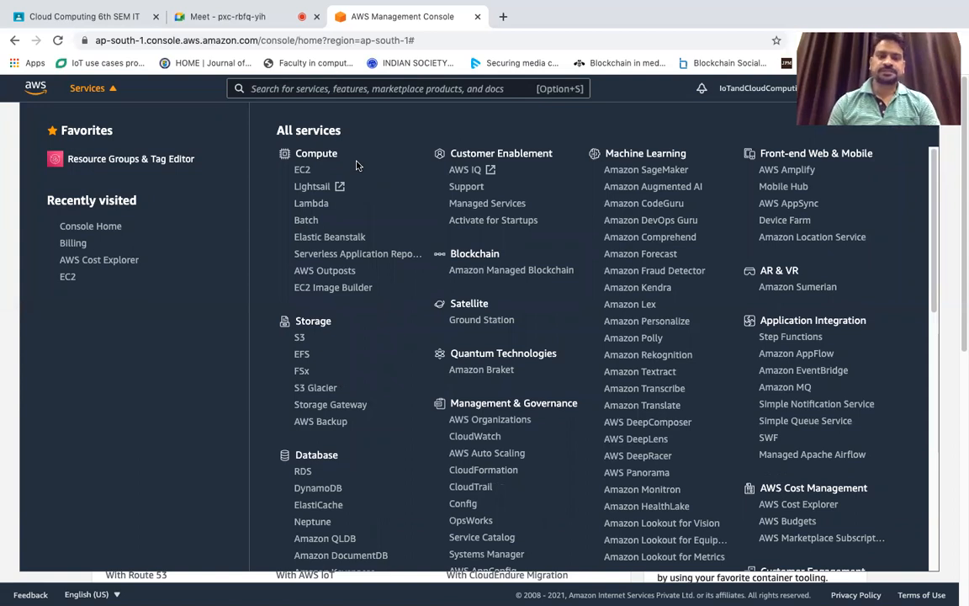
# Open the EC2 service under Compute and review the resources on its dashboard.
pyautogui.click(303, 172)
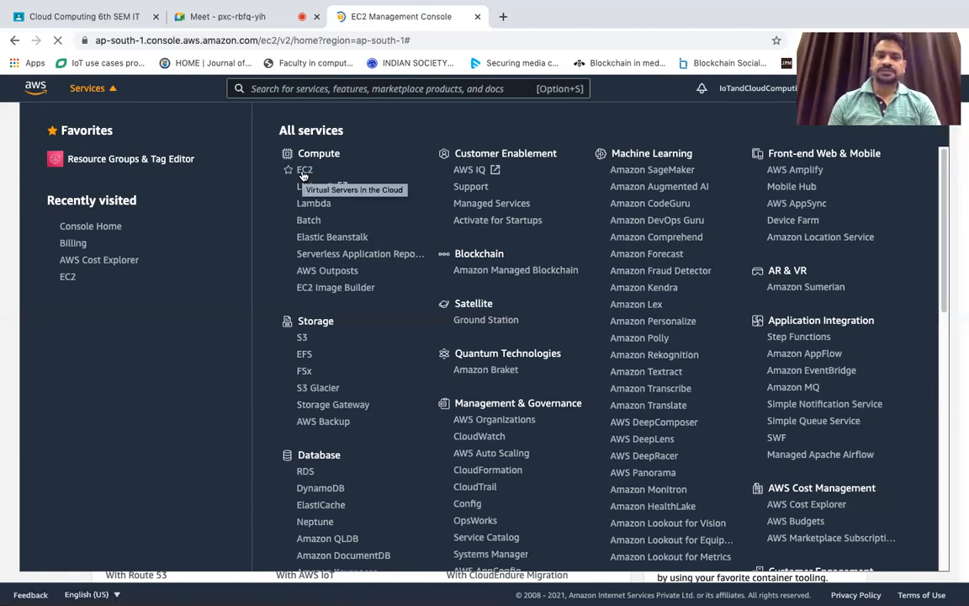
pyautogui.click(304, 172)
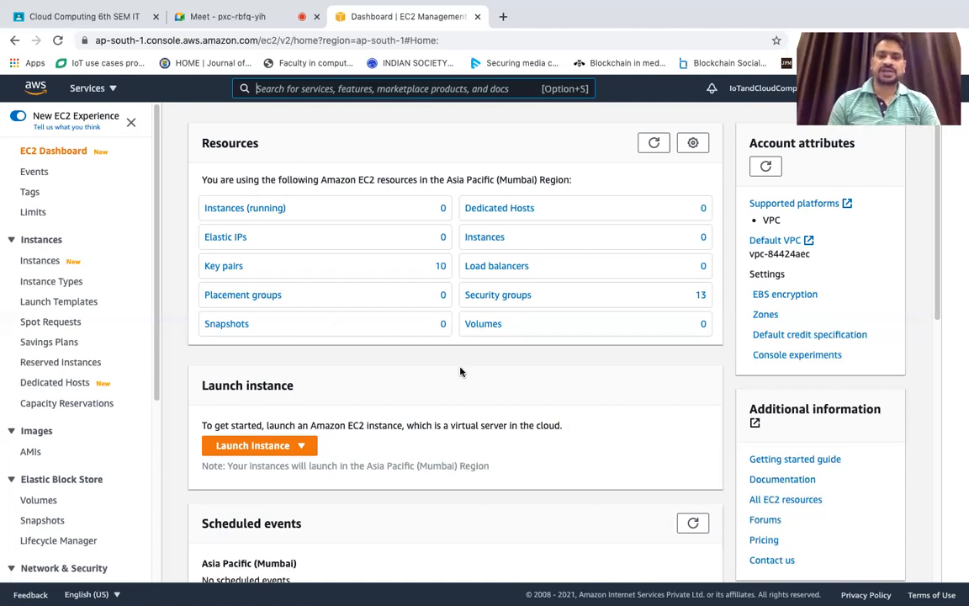
pyautogui.scroll(-1, 461, 371)
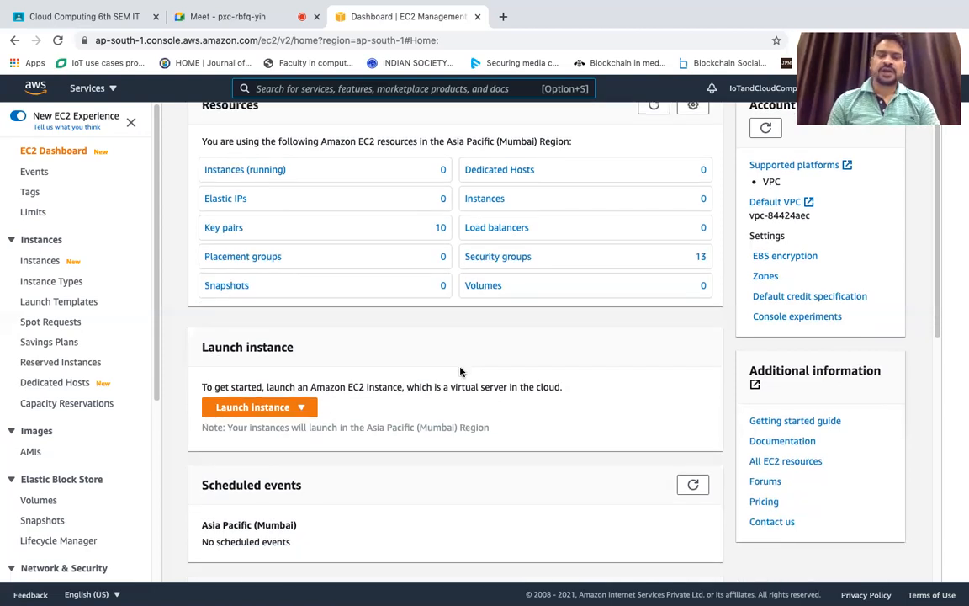
pyautogui.scroll(1, 461, 371)
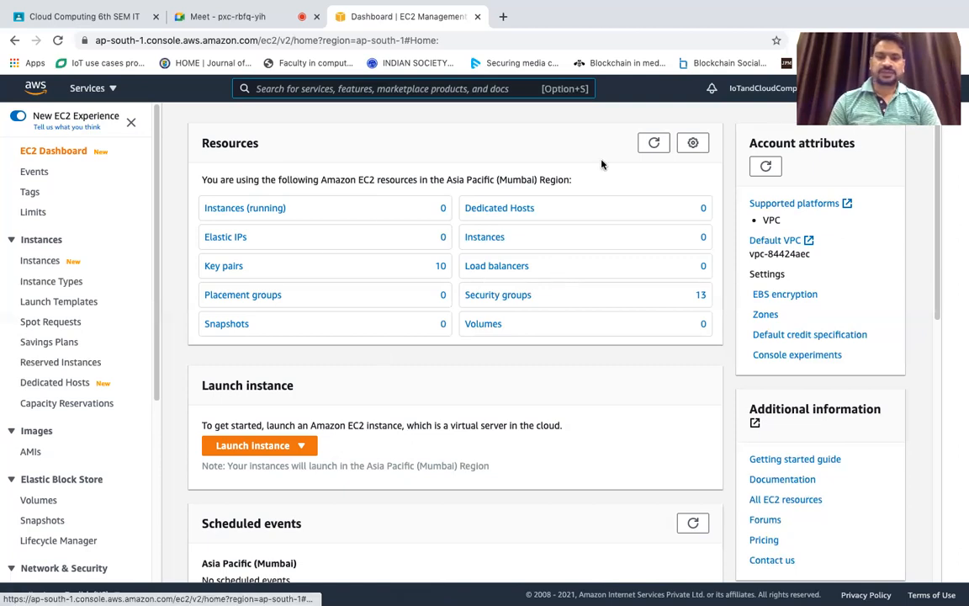
# Start the launch wizard for a new EC2 instance, without using a template.
pyautogui.scroll(-2, 551, 377)
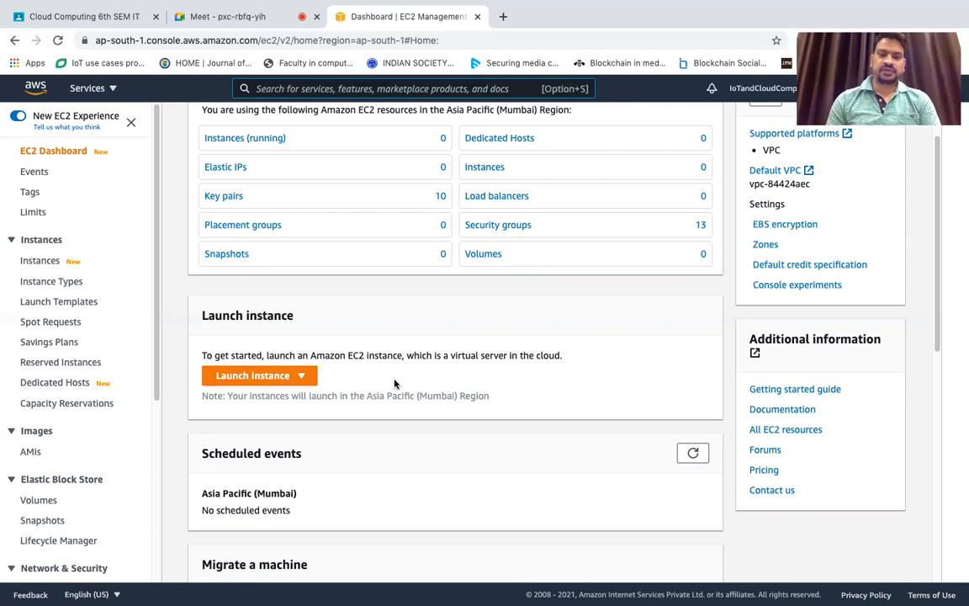
pyautogui.click(300, 378)
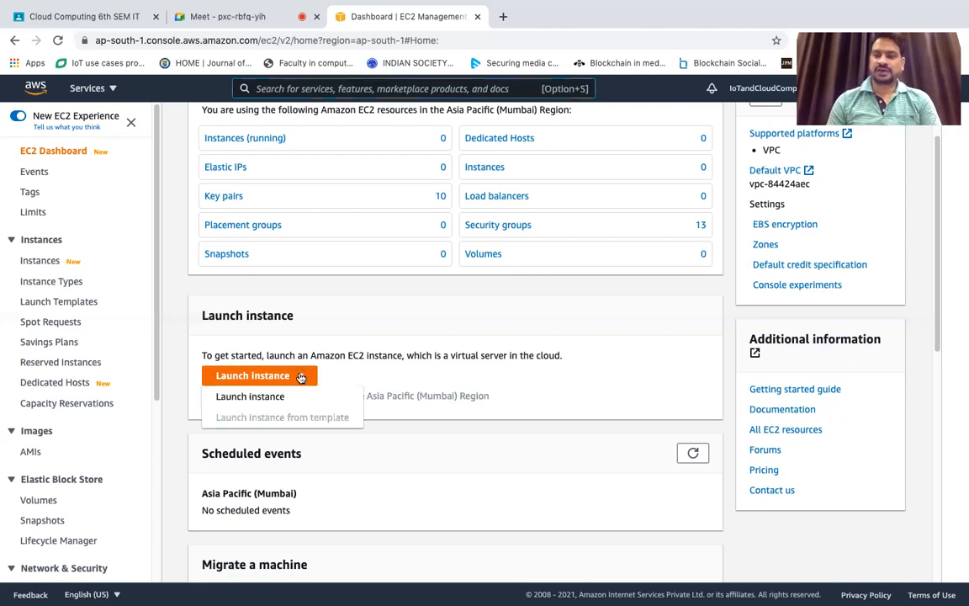
pyautogui.click(264, 397)
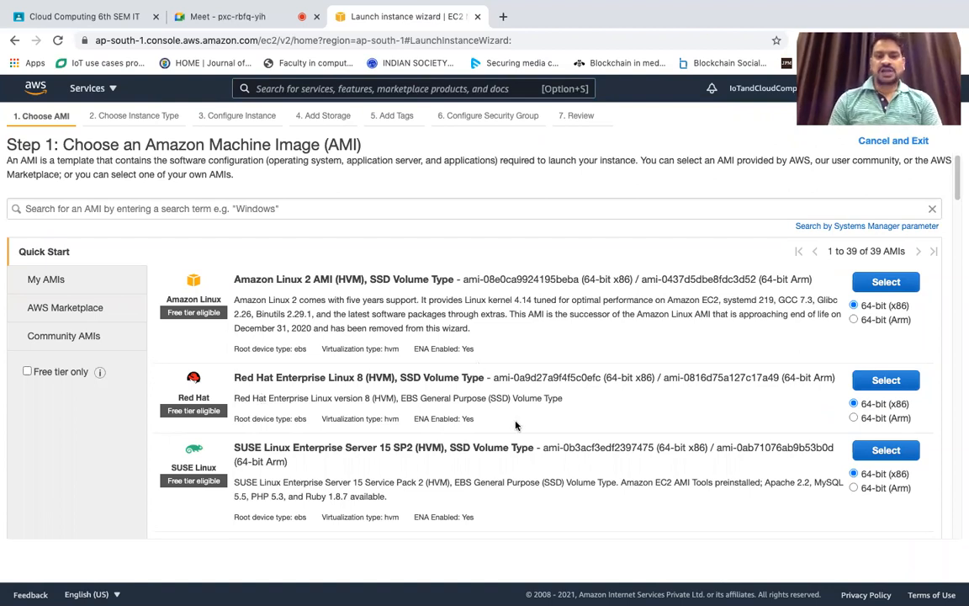
# Browse the Quick Start Amazon Machine Images, comparing the Amazon Linux, Red Hat, SUSE, Ubuntu, and Windows Server options.
pyautogui.scroll(-2, 516, 425)
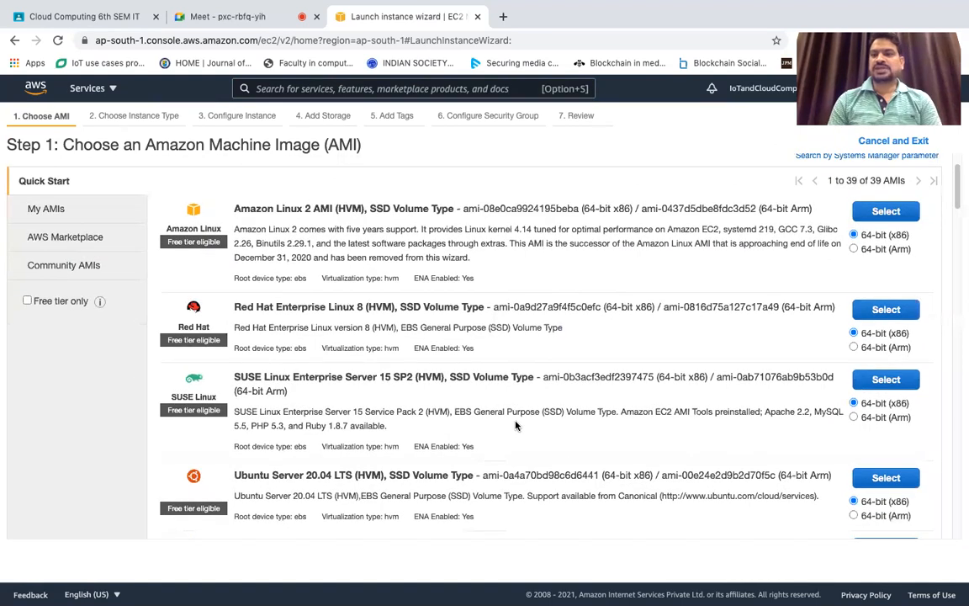
pyautogui.scroll(-3, 516, 425)
pyautogui.scroll(-3, 516, 425)
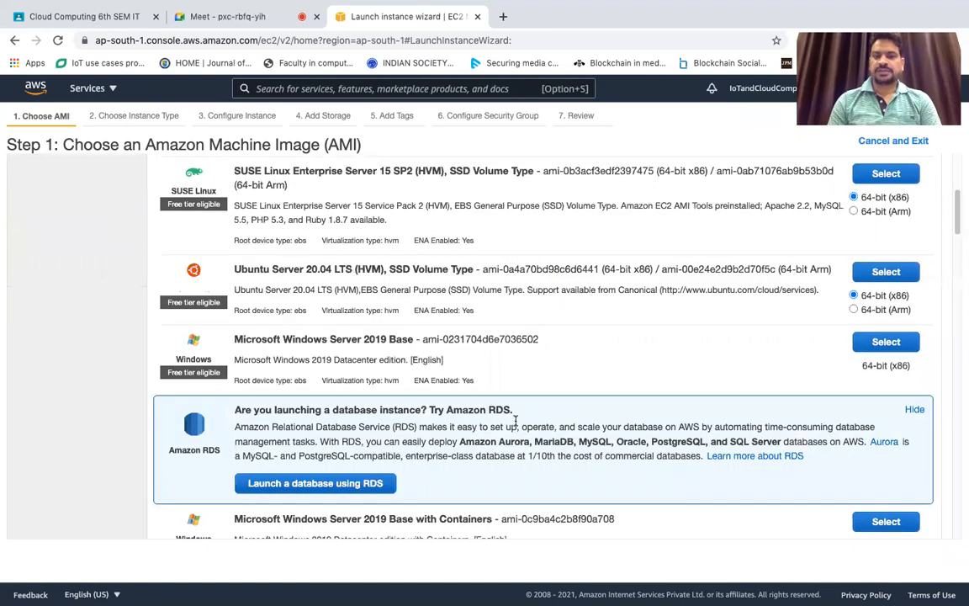
pyautogui.scroll(-3, 516, 425)
pyautogui.scroll(-4, 515, 425)
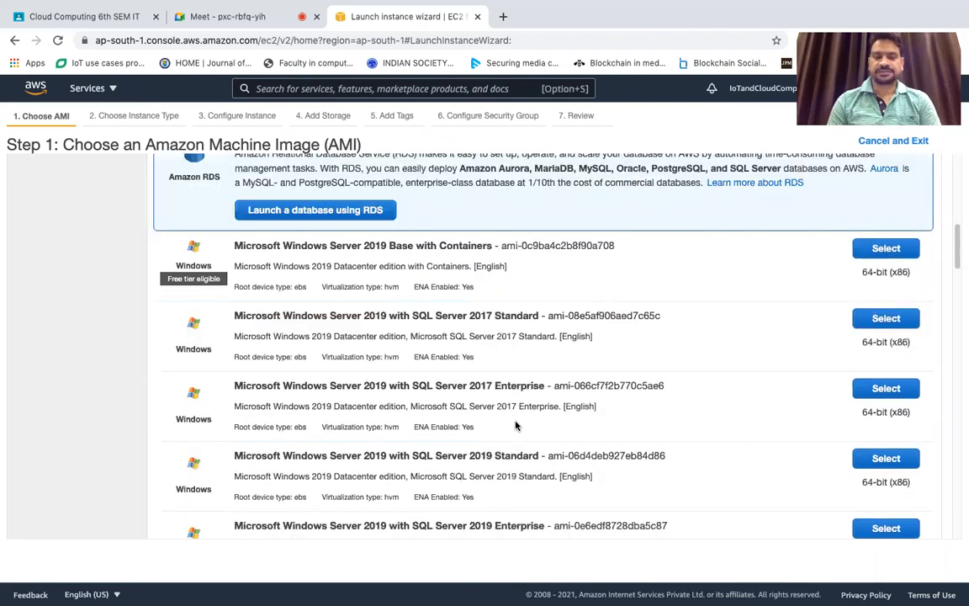
pyautogui.scroll(-1, 515, 425)
pyautogui.scroll(5, 516, 424)
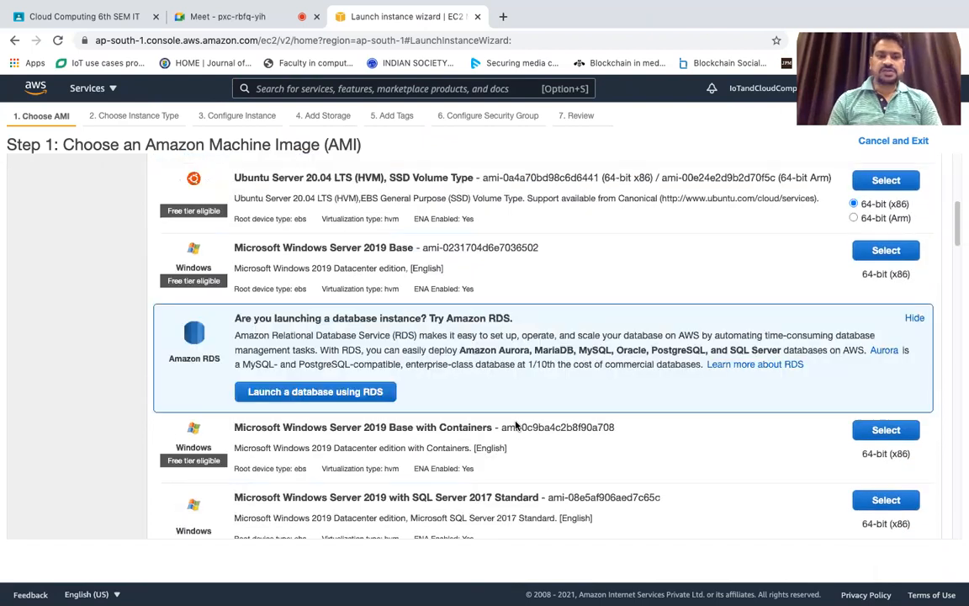
pyautogui.scroll(5, 515, 425)
pyautogui.scroll(4, 516, 425)
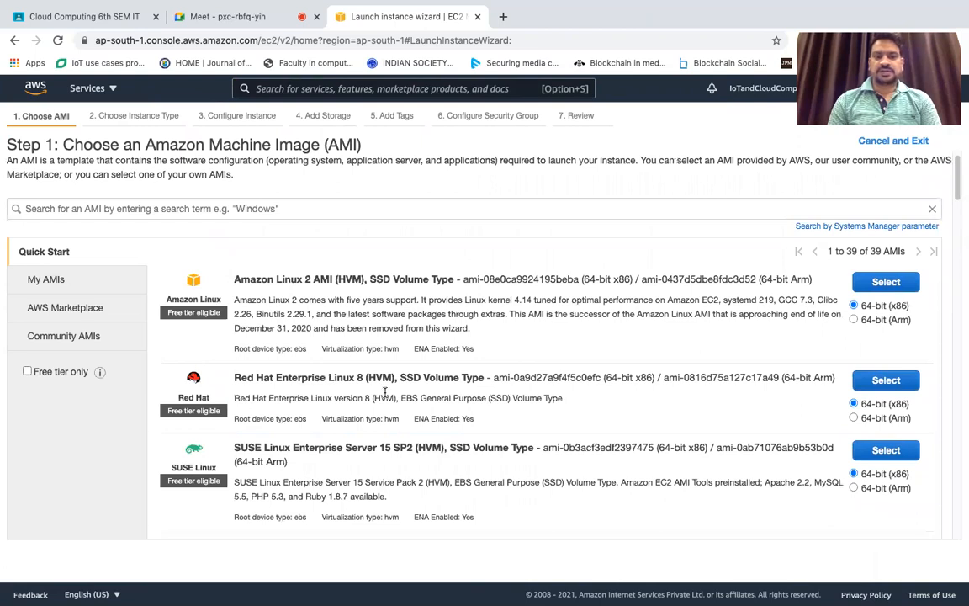
pyautogui.scroll(-1, 385, 392)
pyautogui.scroll(-3, 385, 392)
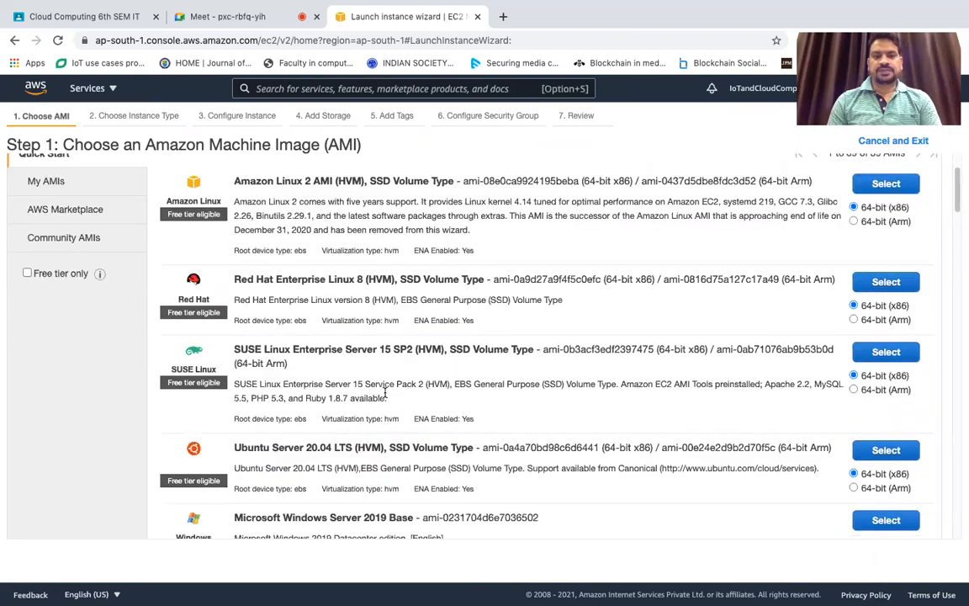
pyautogui.scroll(-2, 160, 229)
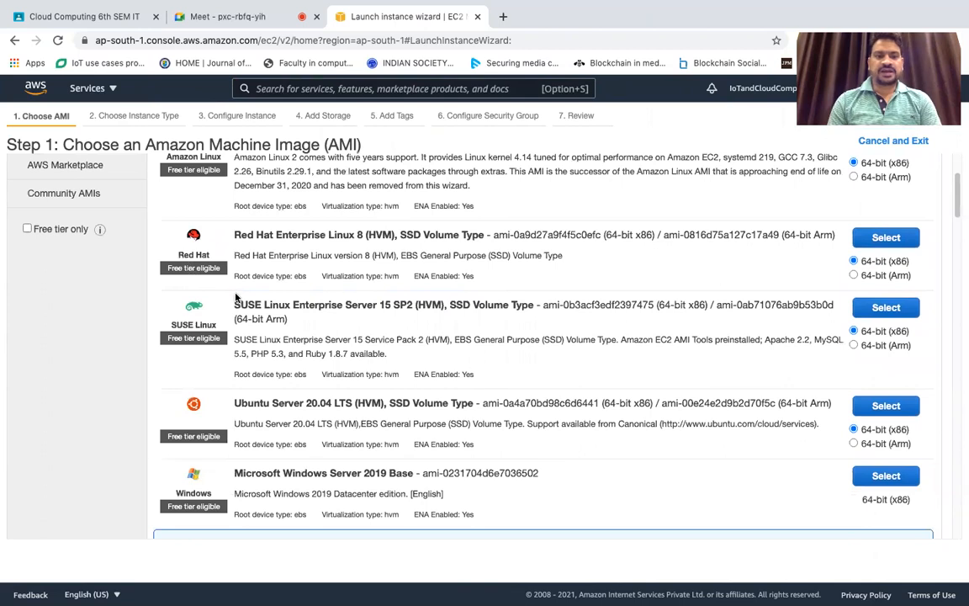
pyautogui.scroll(-2, 236, 296)
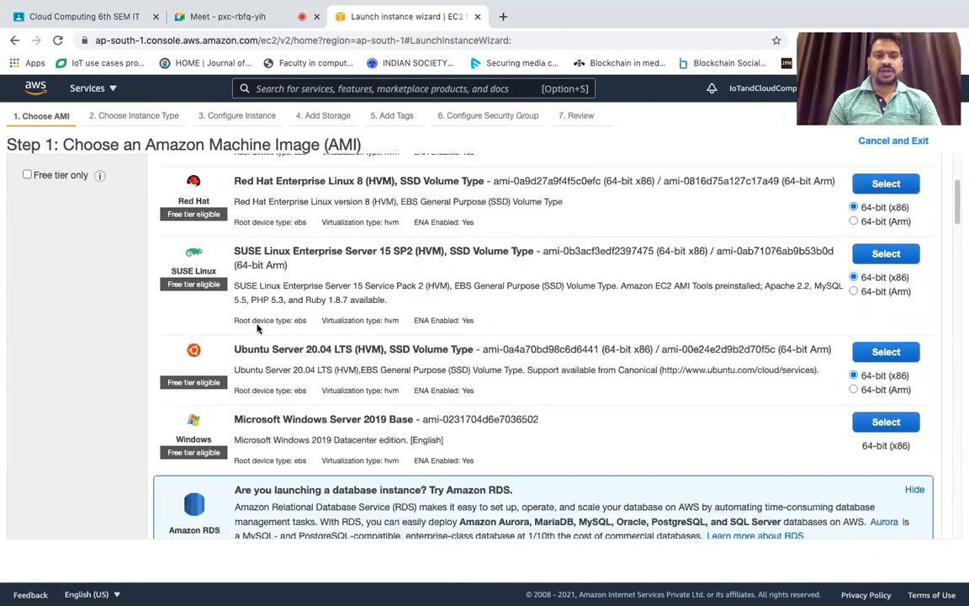
pyautogui.scroll(-3, 219, 303)
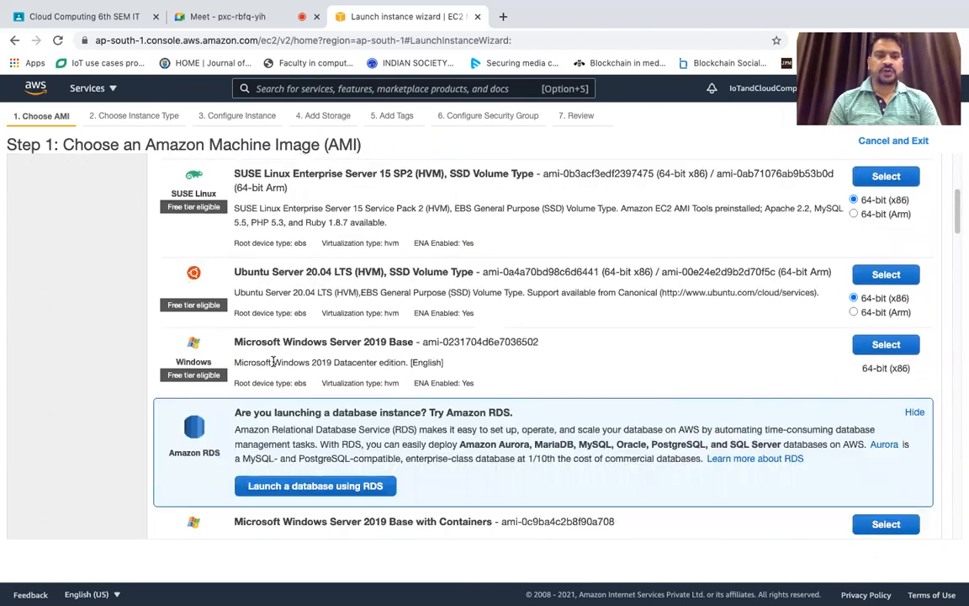
# Look through the rest of the Quick Start image list, covering the Windows Server, SQL Server, Deep Learning, Ubuntu 18.04, and SUSE 12 images.
pyautogui.scroll(-2, 219, 328)
pyautogui.scroll(-3, 244, 345)
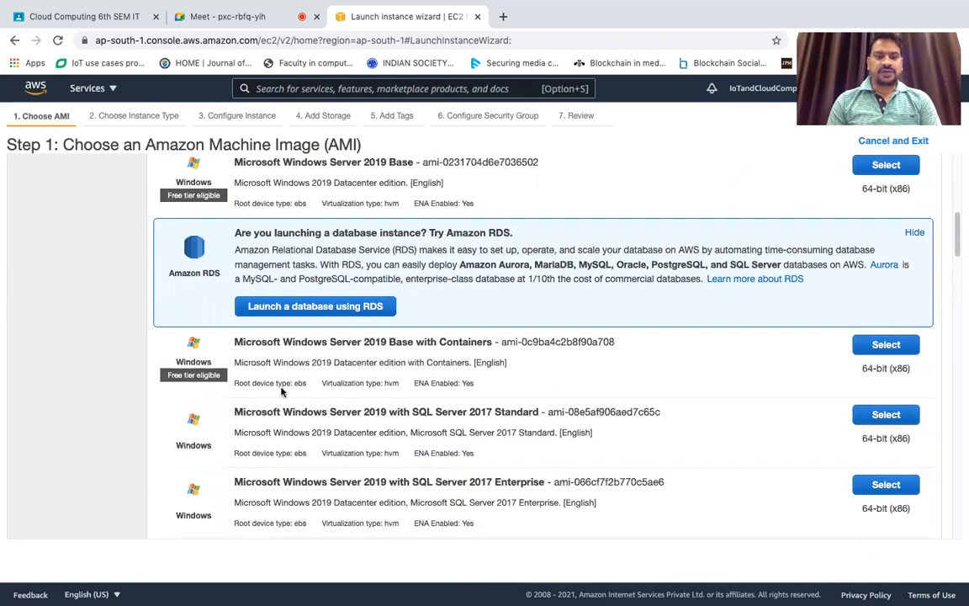
pyautogui.scroll(-4, 204, 461)
pyautogui.scroll(-4, 204, 463)
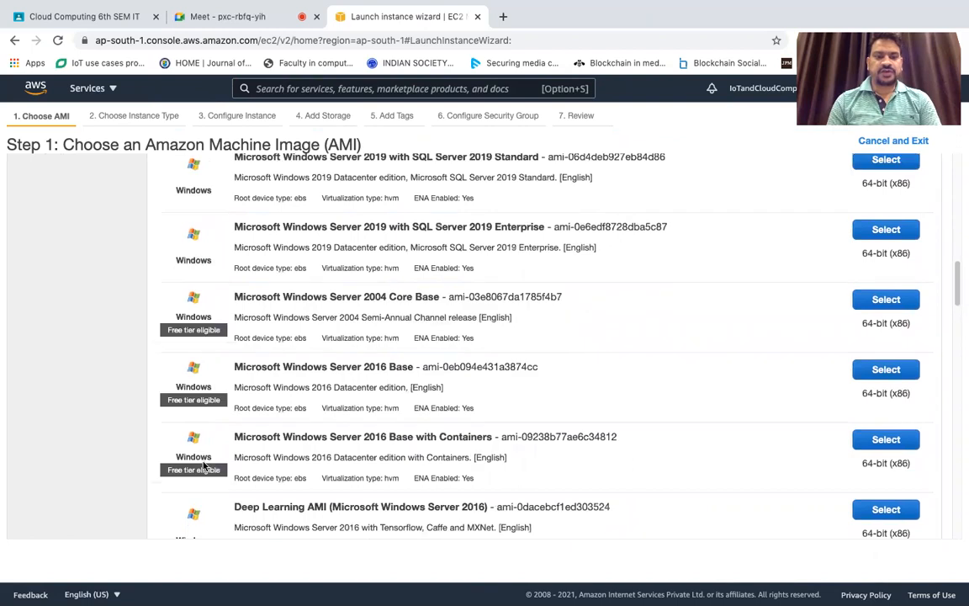
pyautogui.scroll(-4, 204, 465)
pyautogui.scroll(-3, 204, 465)
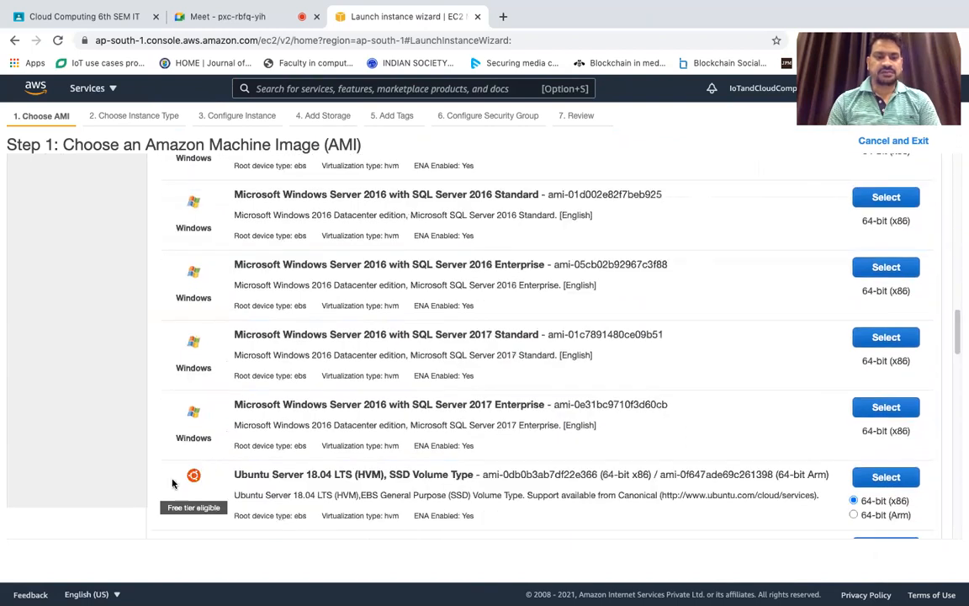
pyautogui.scroll(-4, 202, 492)
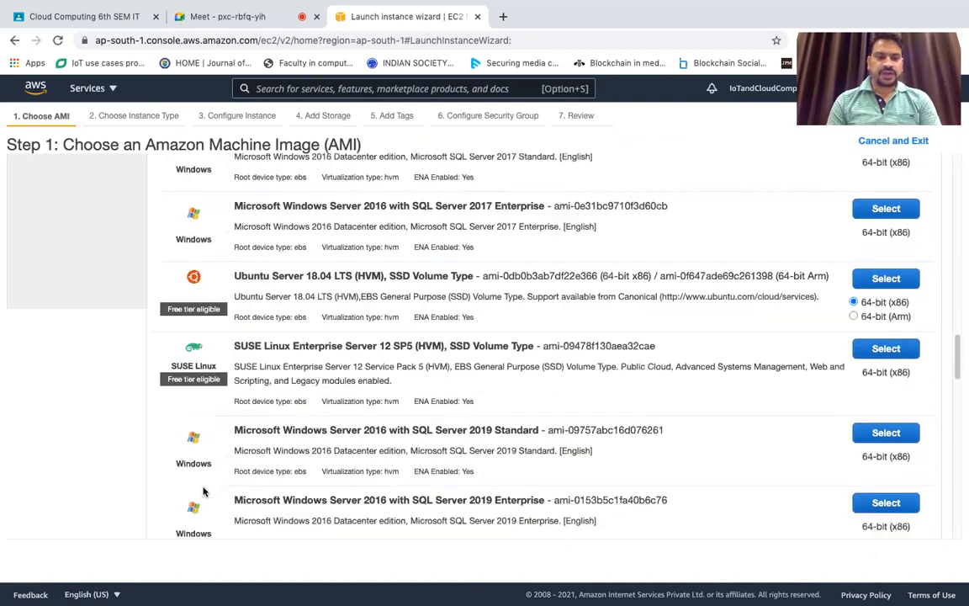
pyautogui.scroll(-2, 185, 442)
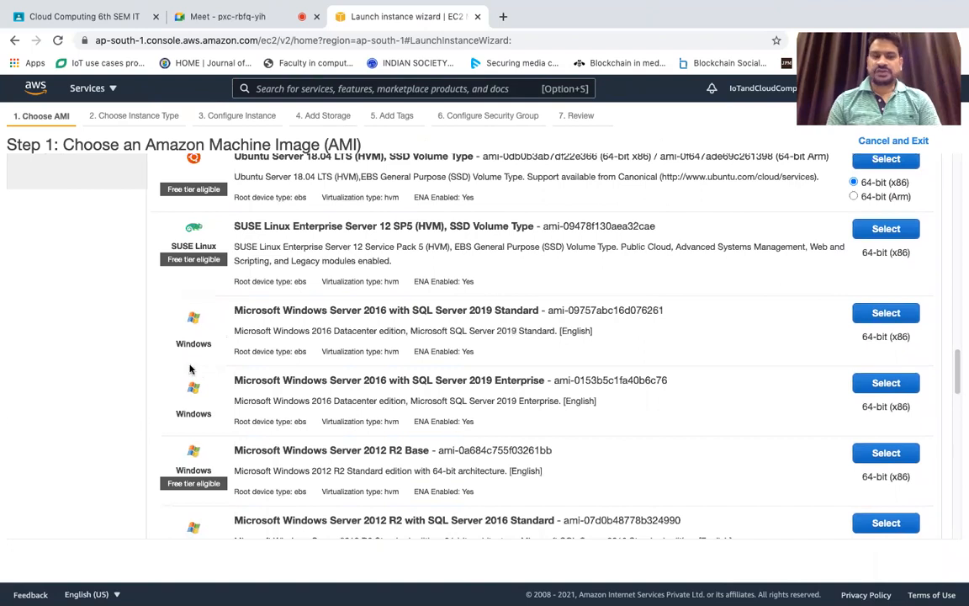
pyautogui.scroll(12, 196, 363)
pyautogui.scroll(5, 196, 363)
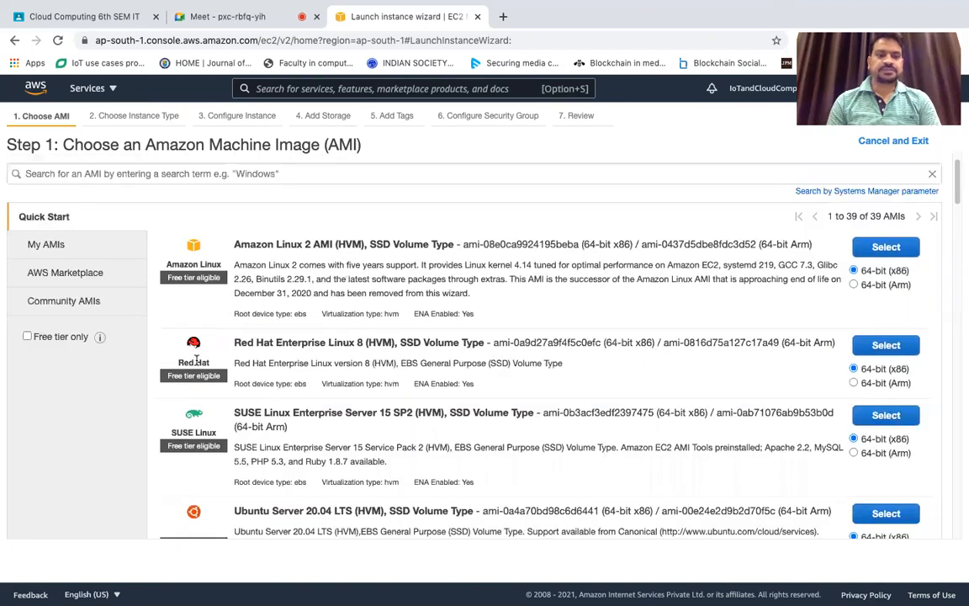
# Check which of the Linux and Windows Server images are marked as free tier eligible.
pyautogui.scroll(-3, 195, 359)
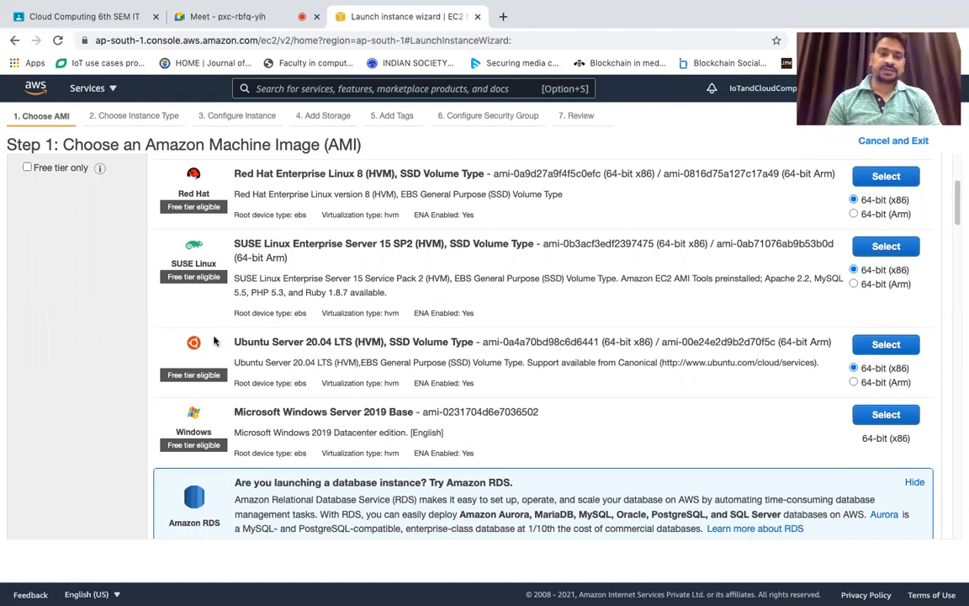
pyautogui.scroll(-2, 200, 421)
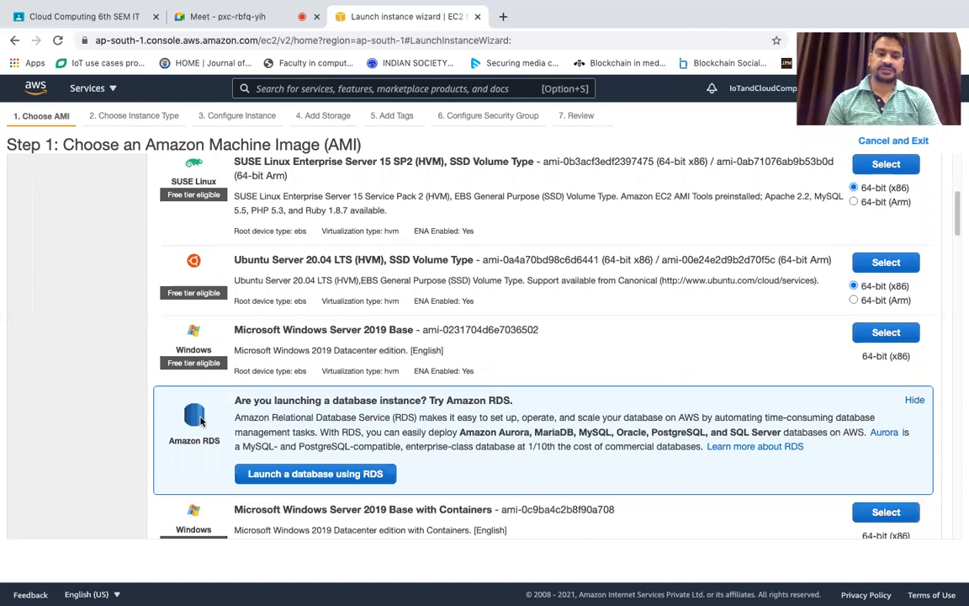
pyautogui.scroll(-5, 200, 421)
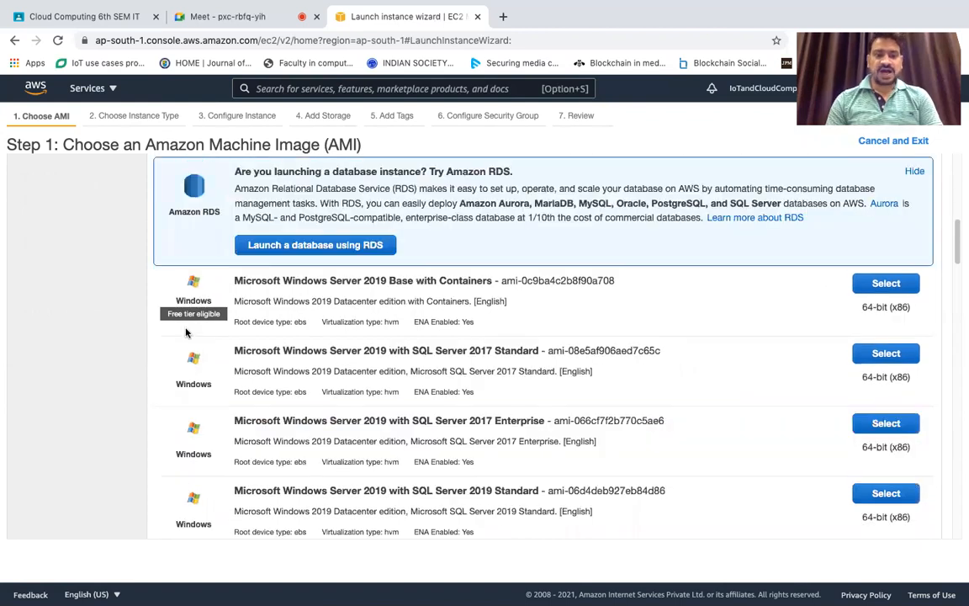
pyautogui.scroll(-2, 198, 471)
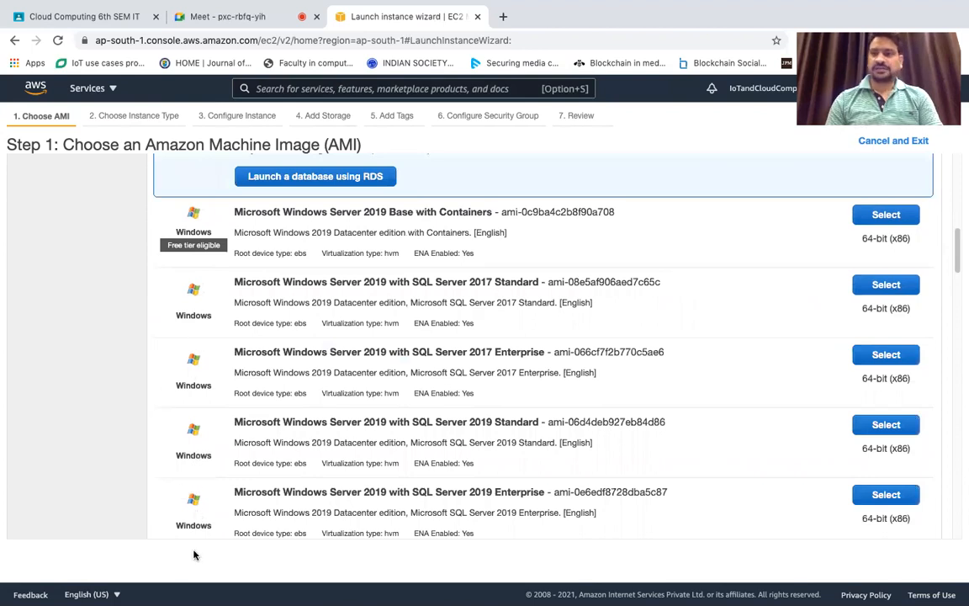
pyautogui.scroll(-2, 179, 519)
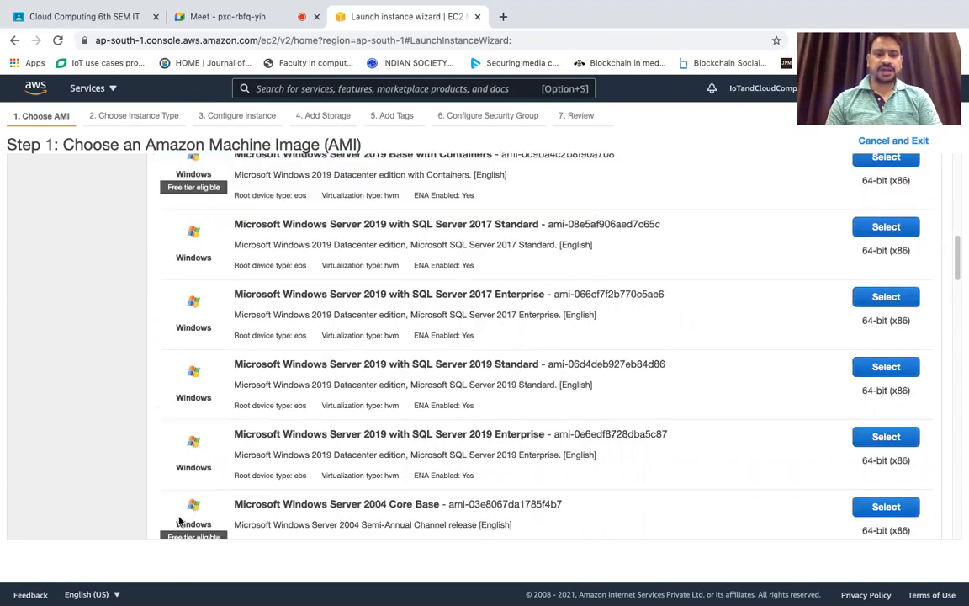
pyautogui.scroll(-2, 185, 479)
pyautogui.scroll(-3, 203, 486)
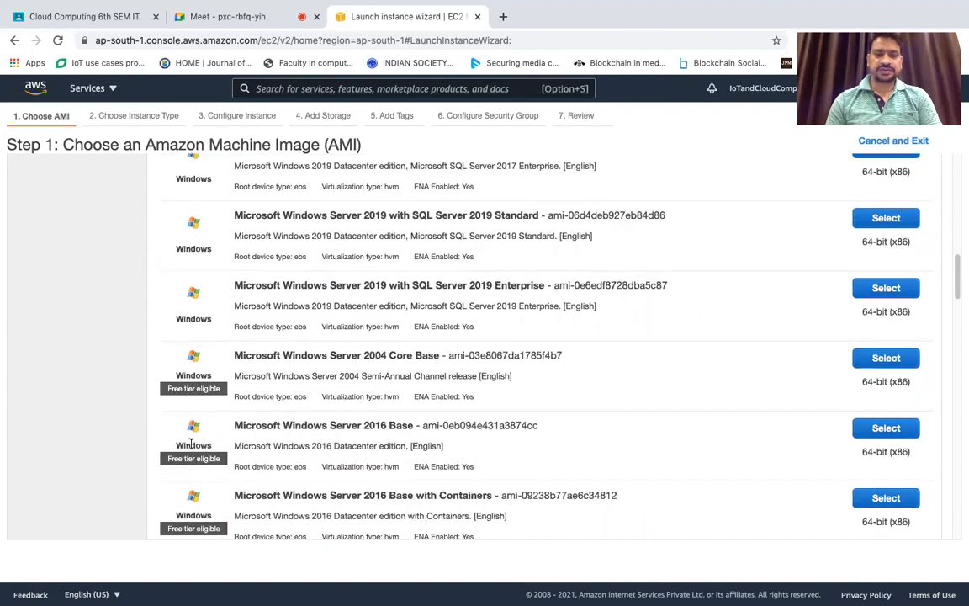
pyautogui.scroll(-4, 192, 424)
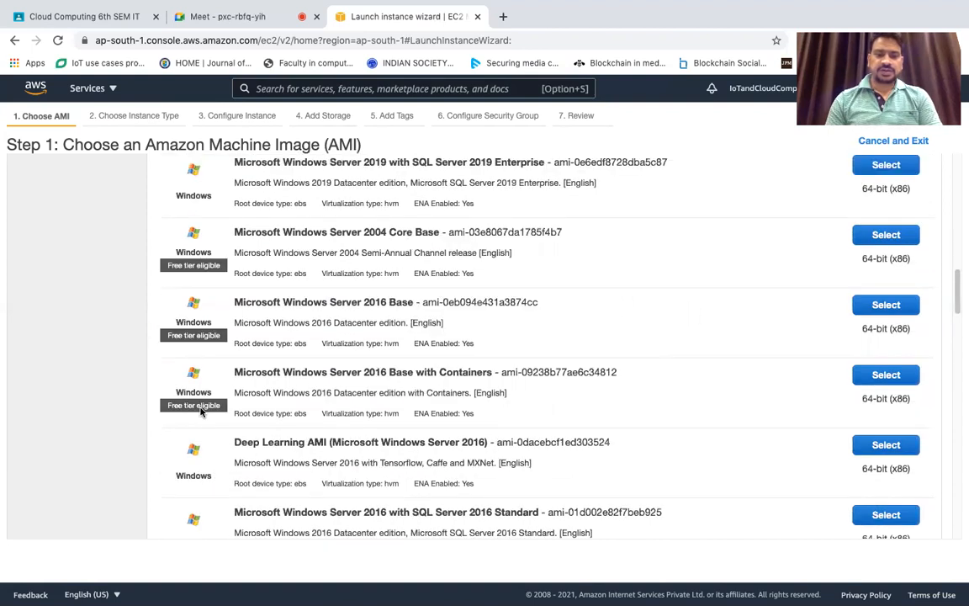
pyautogui.scroll(8, 418, 393)
pyautogui.scroll(5, 418, 393)
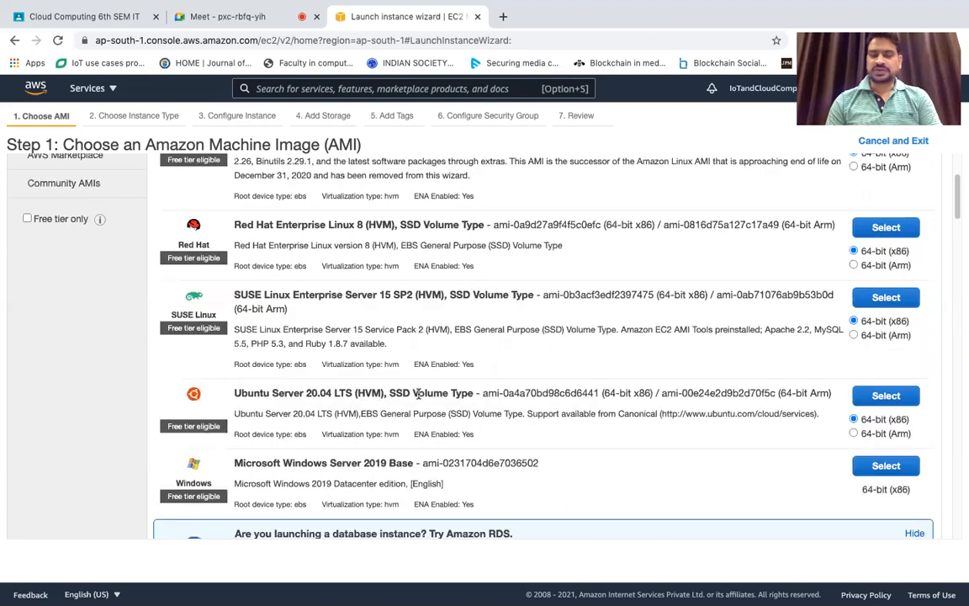
# Choose the 64-bit (x86) Ubuntu Server 20.04 LTS (HVM), SSD Volume Type image for the instance.
pyautogui.scroll(-1, 418, 393)
pyautogui.scroll(-1, 418, 393)
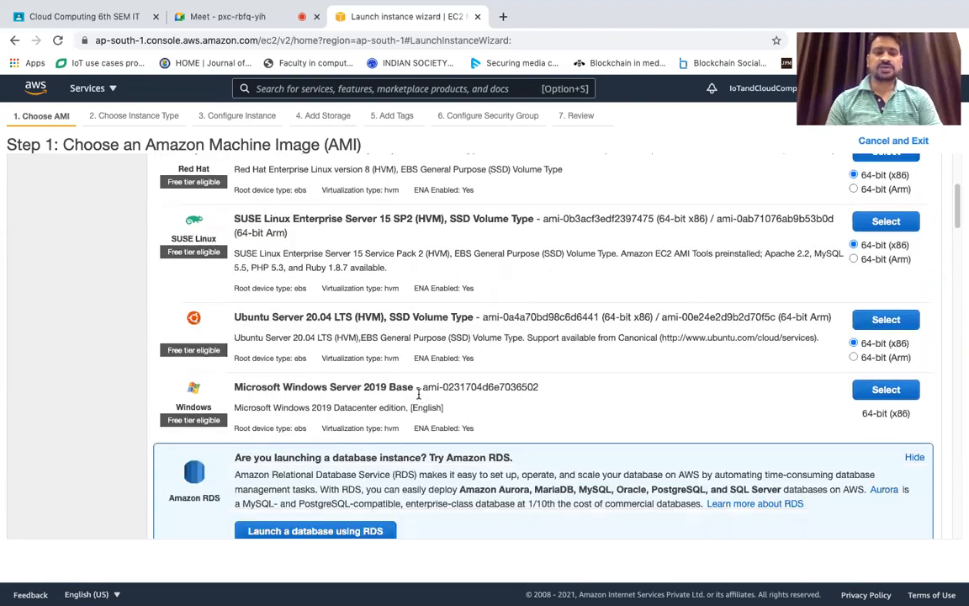
pyautogui.scroll(-1, 252, 305)
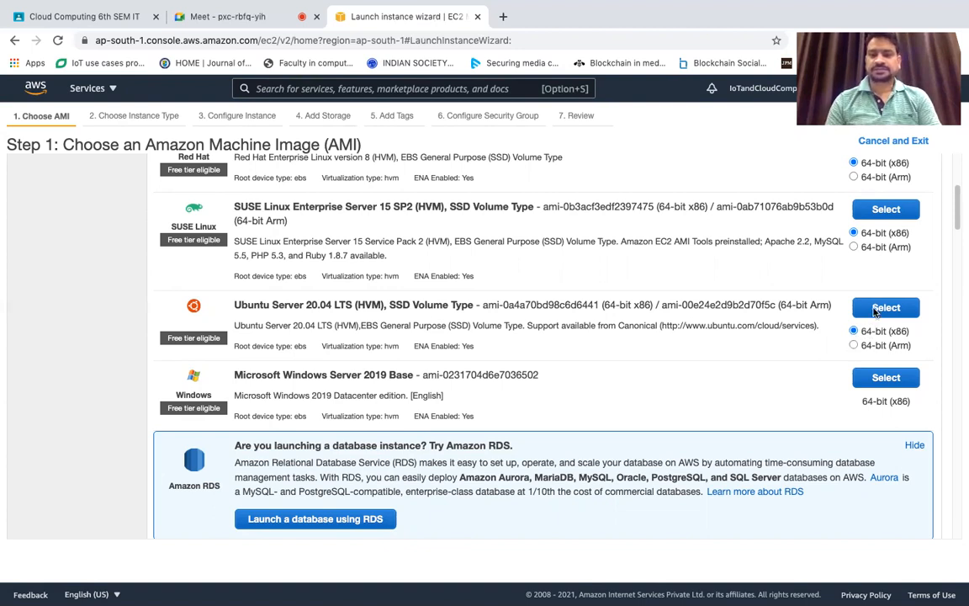
pyautogui.click(885, 308)
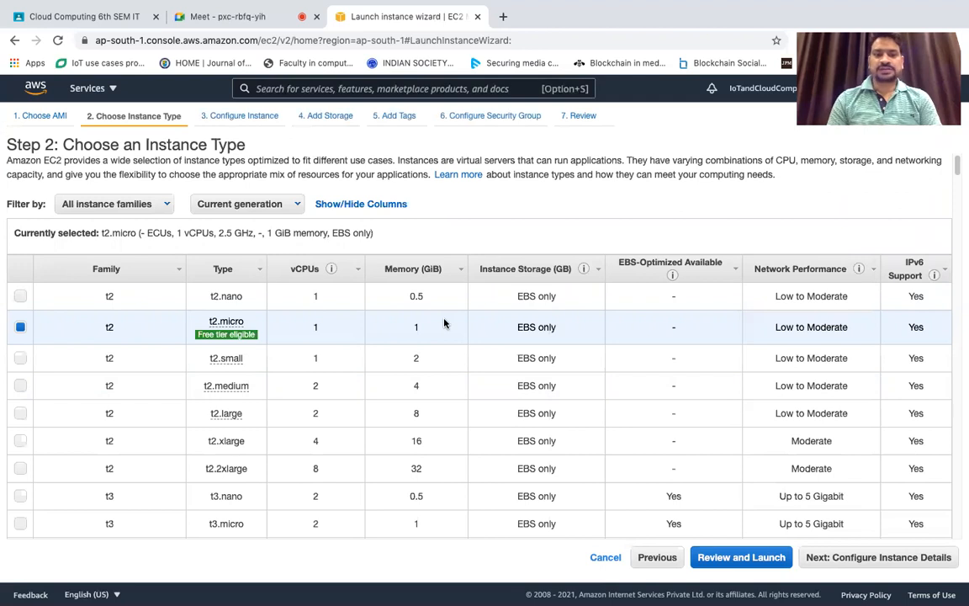
# Review the t2 instance types and read the free usage tier terms for t2.micro.
pyautogui.scroll(-1, 445, 323)
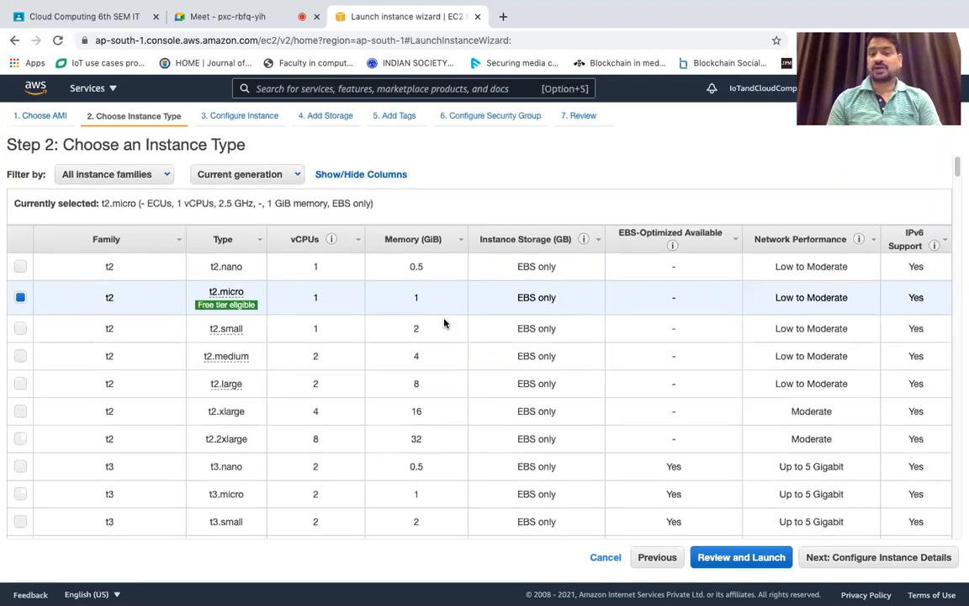
pyautogui.scroll(-1, 444, 323)
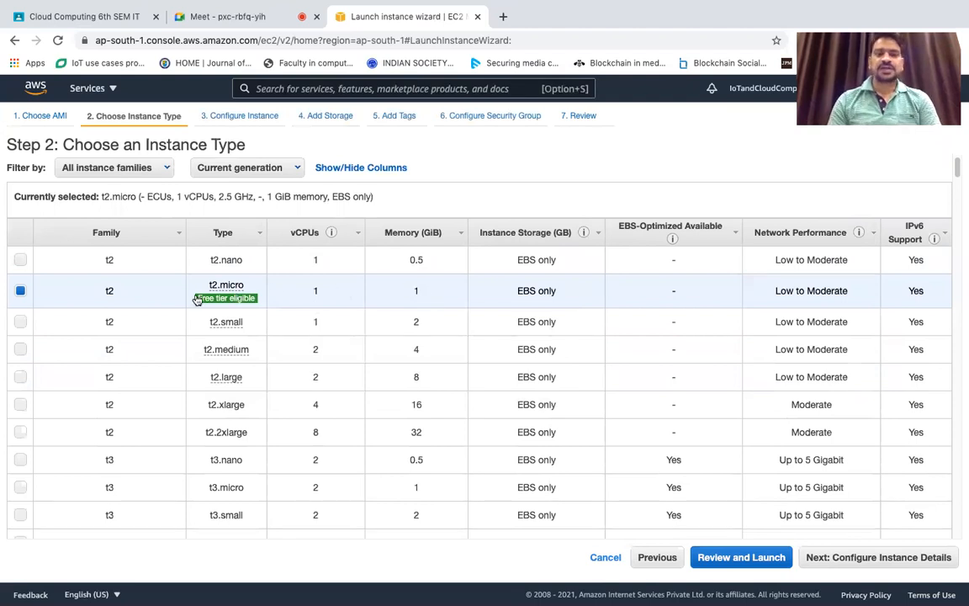
pyautogui.moveTo(240, 299)
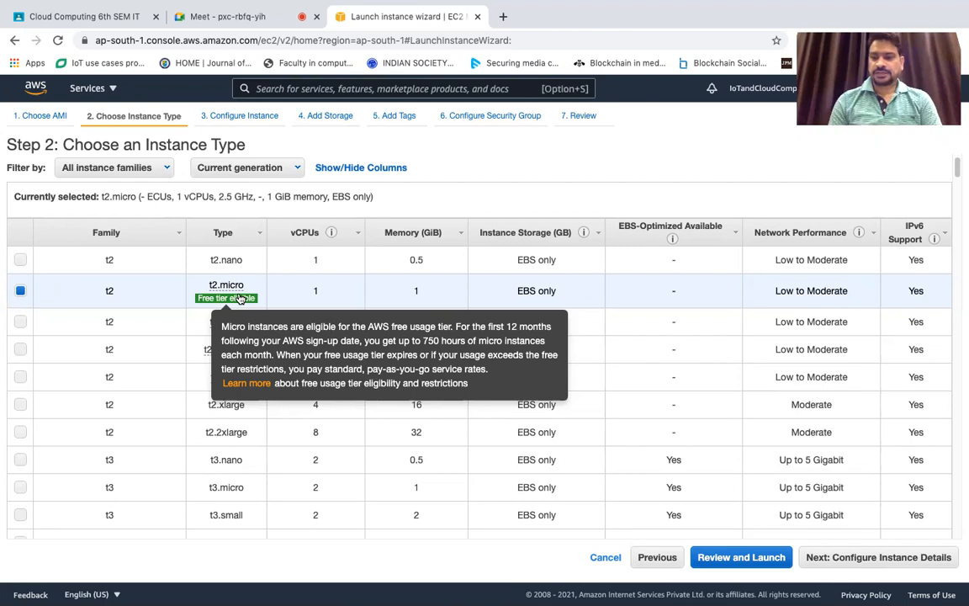
# Calculate the hours in a 30-day month as 30 × 24 in the macOS Calculator widget, and return to the instance types.
pyautogui.hscroll(5, 819, 404)
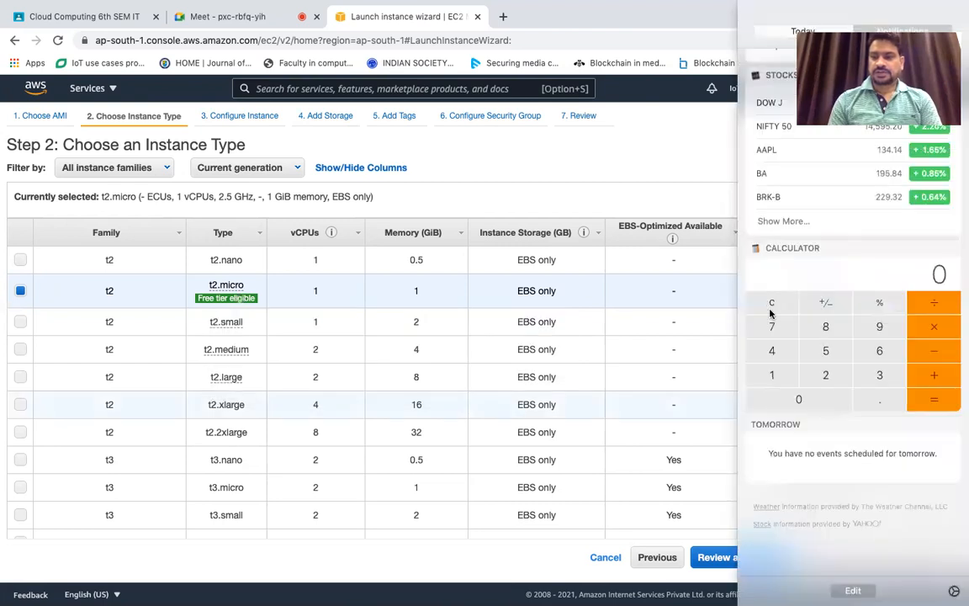
pyautogui.scroll(2, 887, 429)
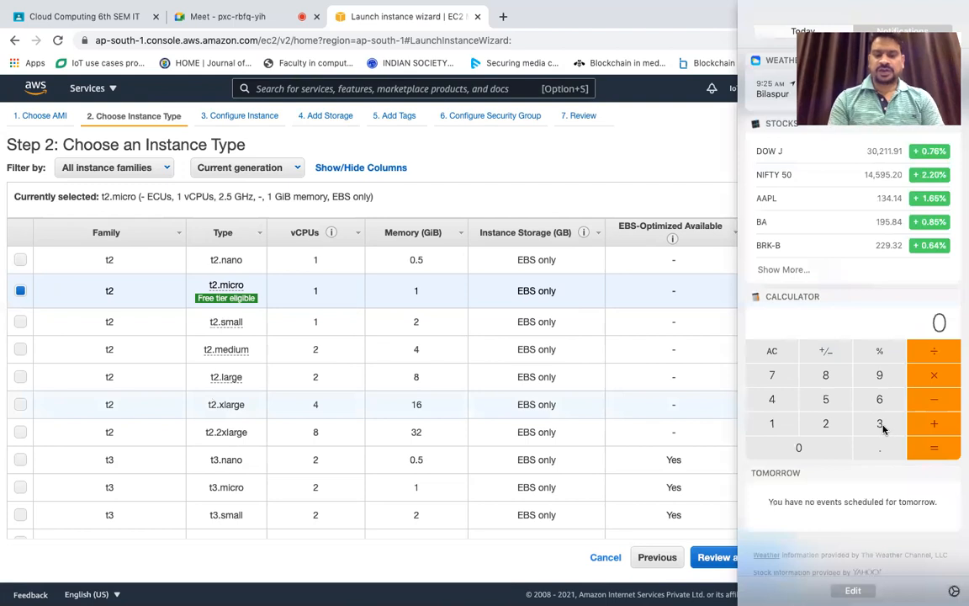
pyautogui.write('30')
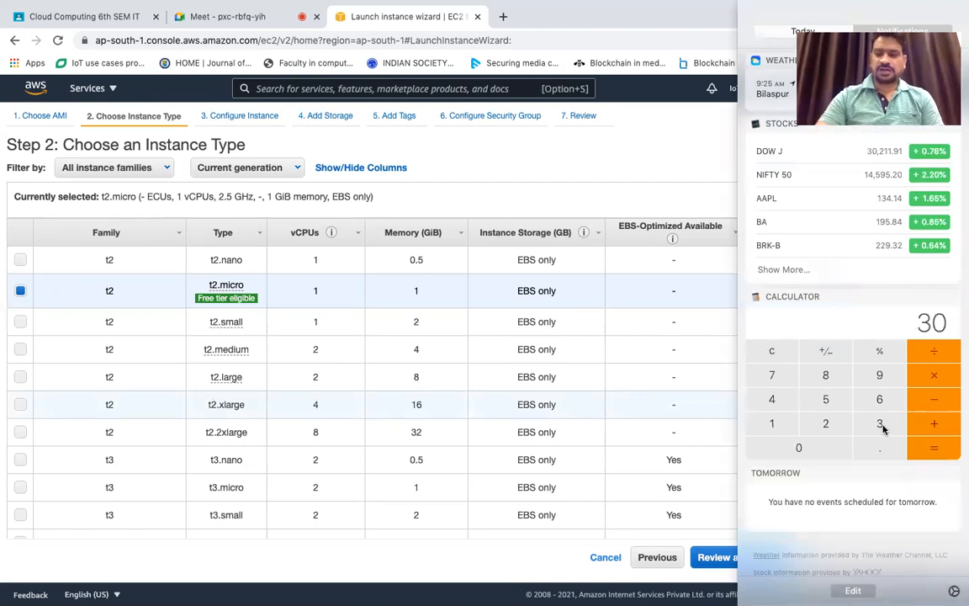
pyautogui.write('*24')
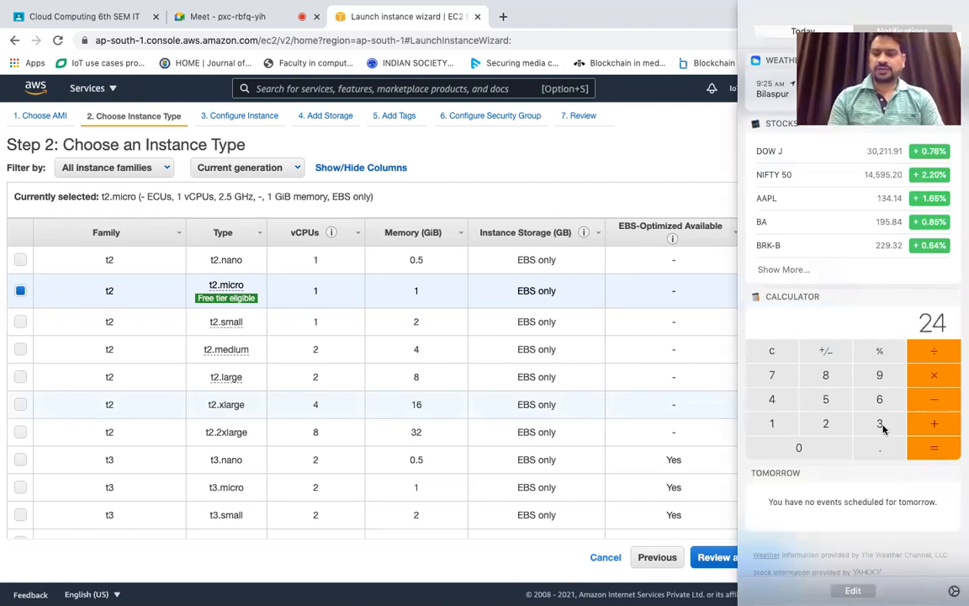
pyautogui.press('Return')
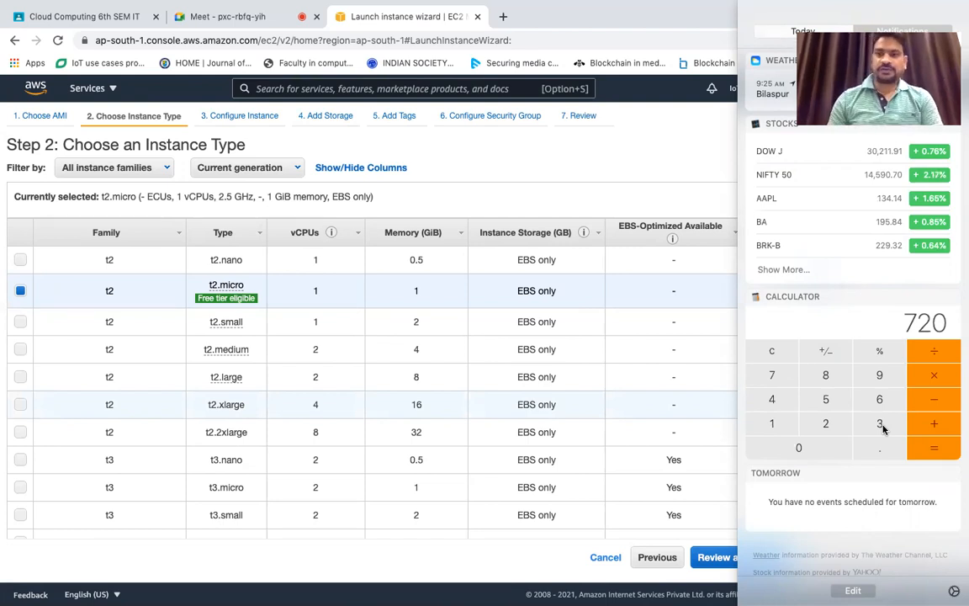
pyautogui.moveTo(695, 3)
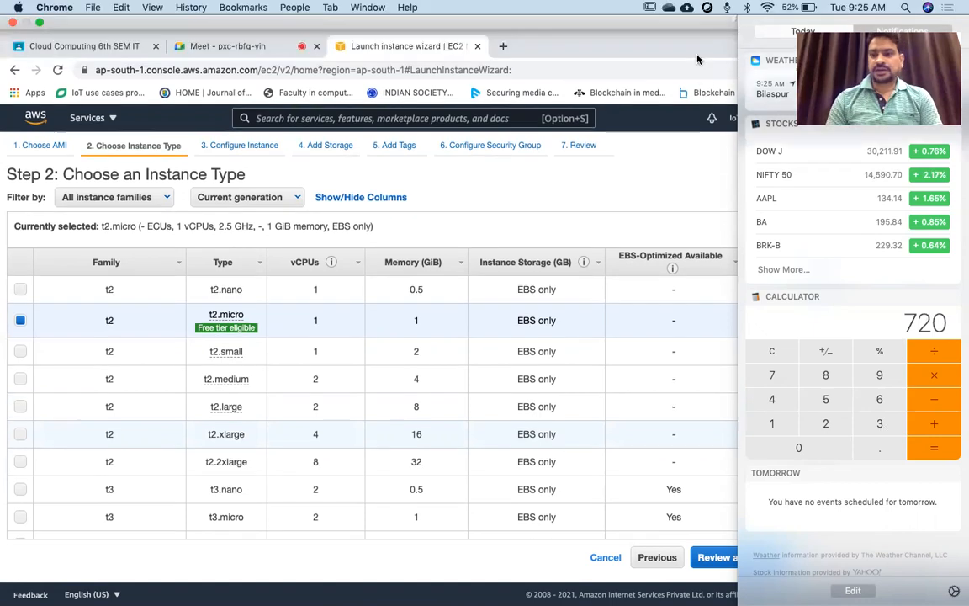
pyautogui.click(698, 59)
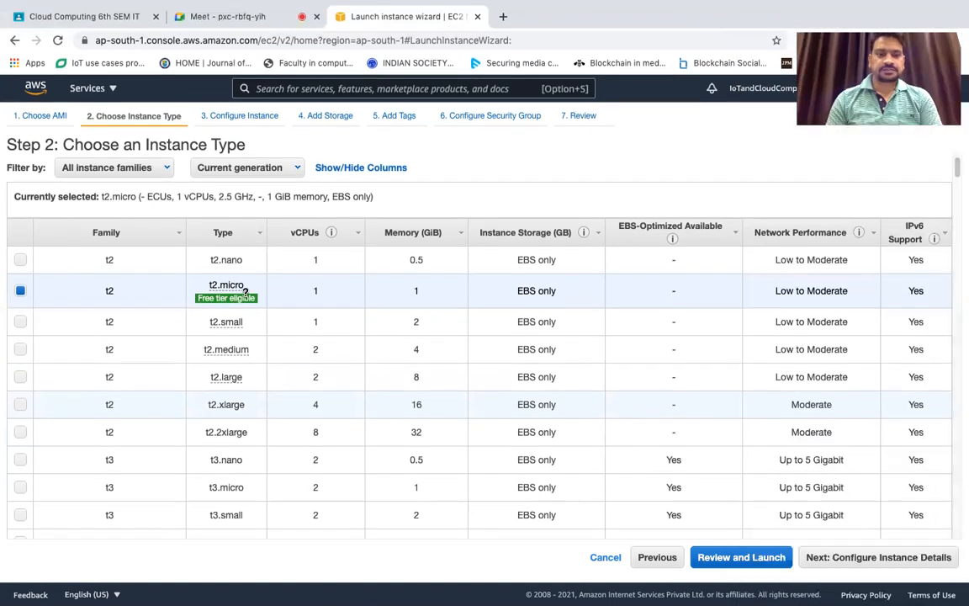
# Recheck the free usage tier terms and select t2.micro as the instance type.
pyautogui.moveTo(226, 301)
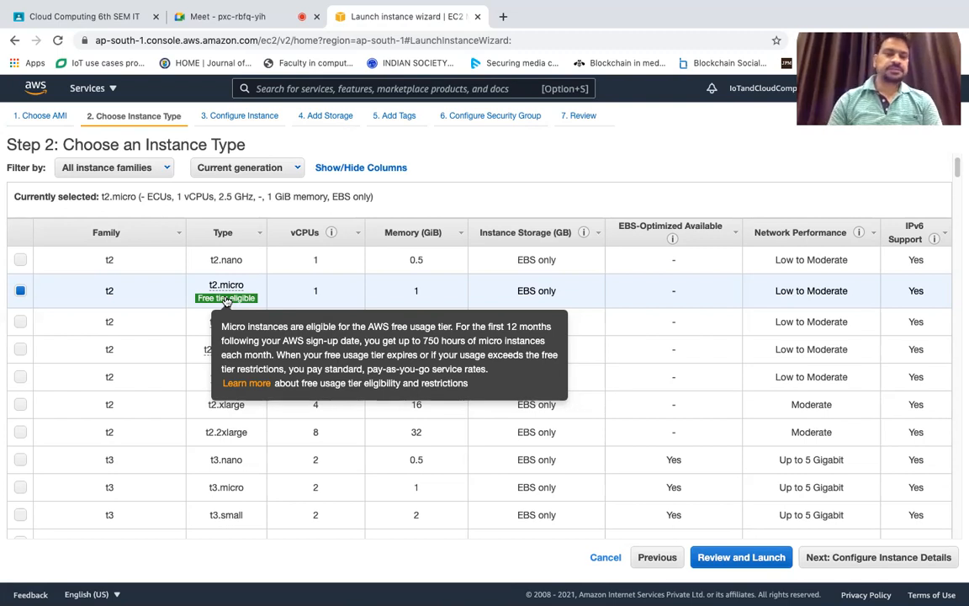
pyautogui.click(19, 291)
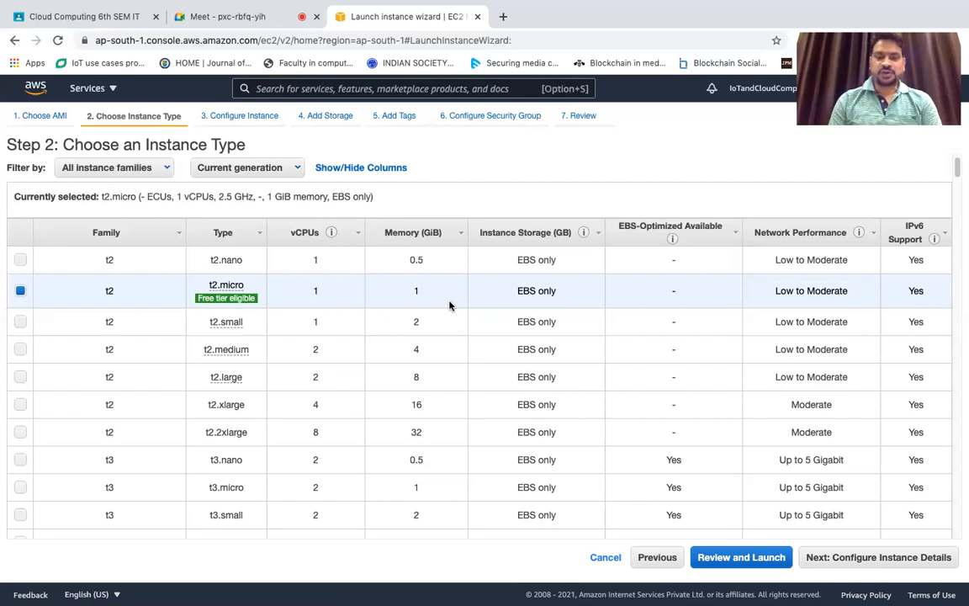
# Compare the other instance types, from the t3 to the c5d families, by vCPUs, memory, instance storage, and network performance.
pyautogui.scroll(-3, 450, 305)
pyautogui.scroll(-3, 449, 306)
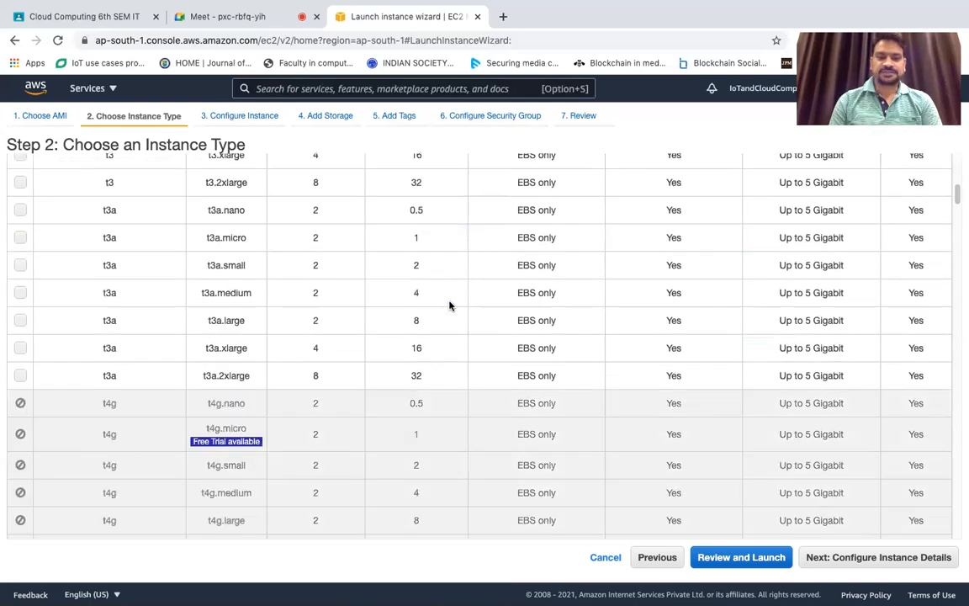
pyautogui.scroll(-4, 449, 305)
pyautogui.scroll(-5, 449, 305)
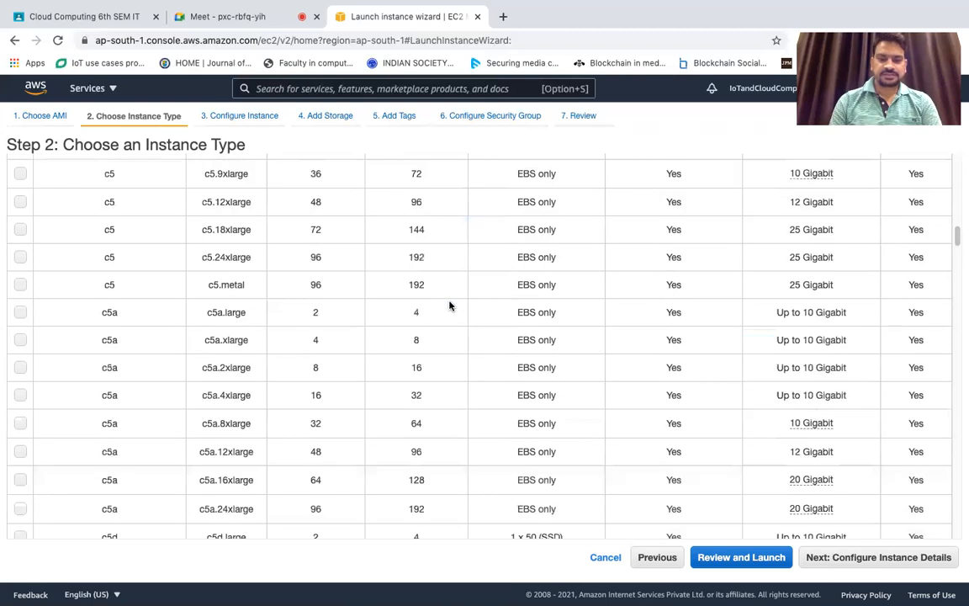
pyautogui.scroll(-3, 449, 305)
pyautogui.scroll(-1, 300, 250)
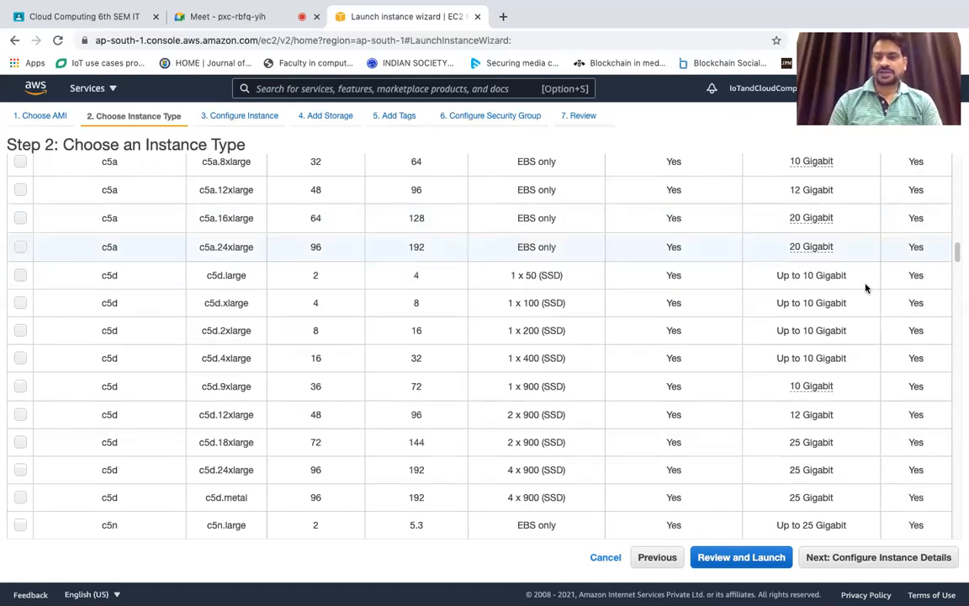
pyautogui.scroll(6, 870, 289)
pyautogui.scroll(10, 869, 289)
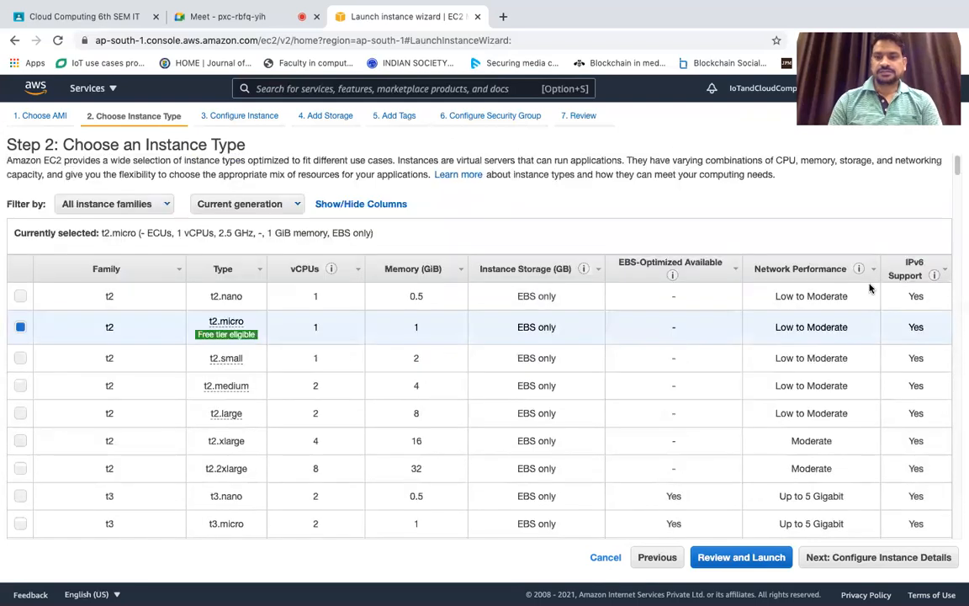
pyautogui.scroll(-6, 796, 345)
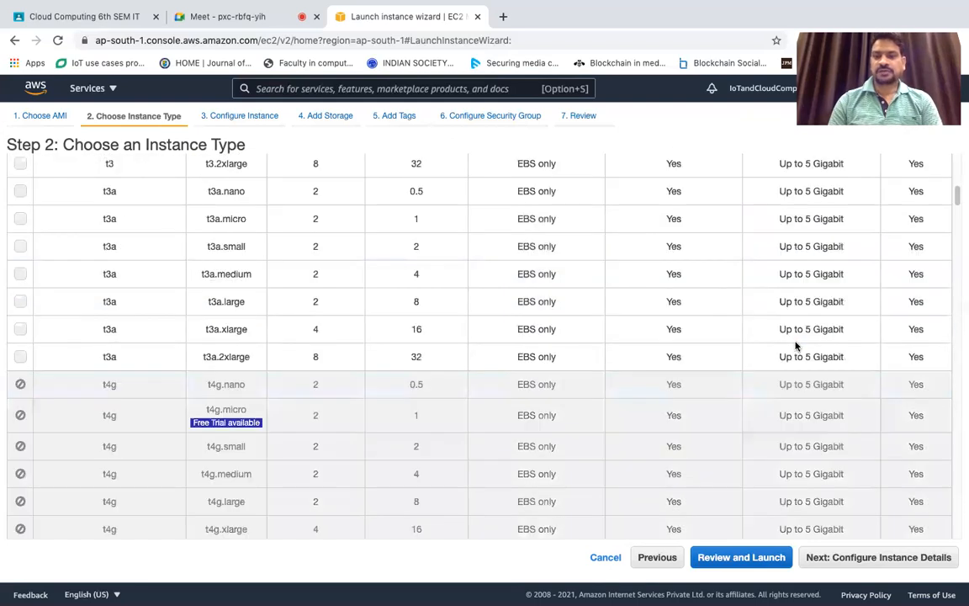
pyautogui.scroll(-3, 796, 345)
pyautogui.scroll(-2, 796, 345)
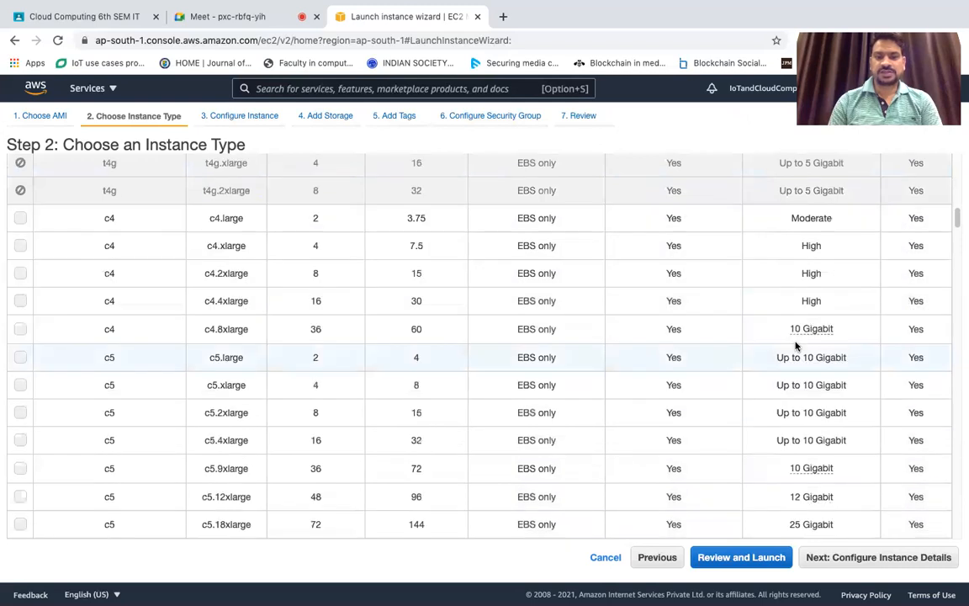
# Compare the vCPUs, memory, storage, and network performance of the instance types from the c5 through the p2 family.
pyautogui.scroll(-2, 796, 345)
pyautogui.scroll(-1, 606, 394)
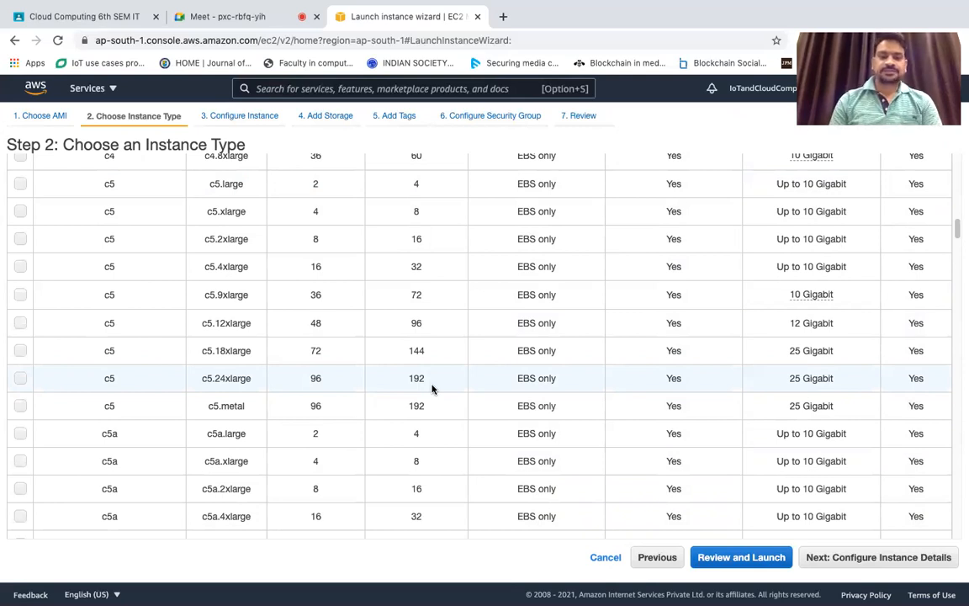
pyautogui.scroll(-3, 432, 388)
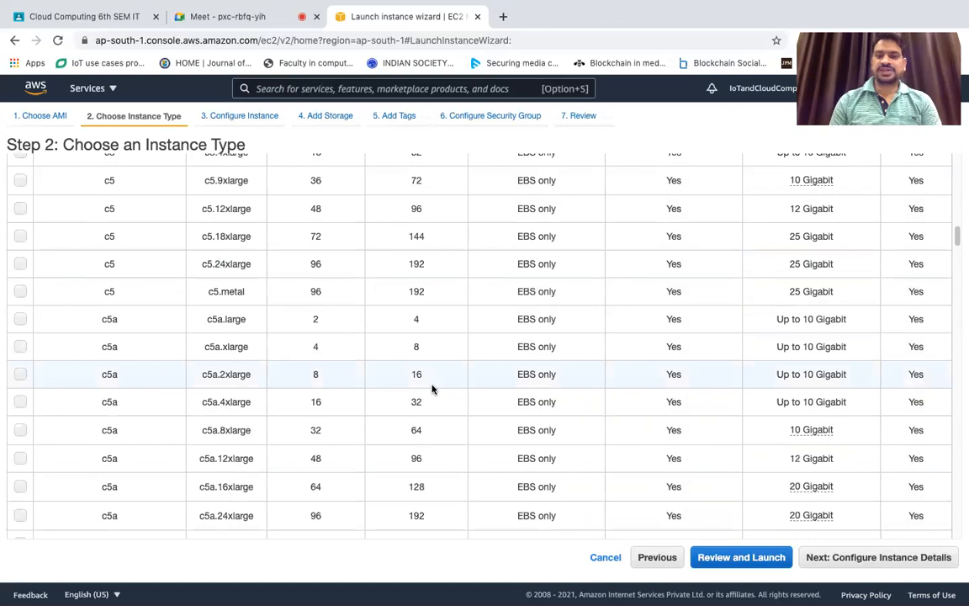
pyautogui.scroll(-4, 432, 388)
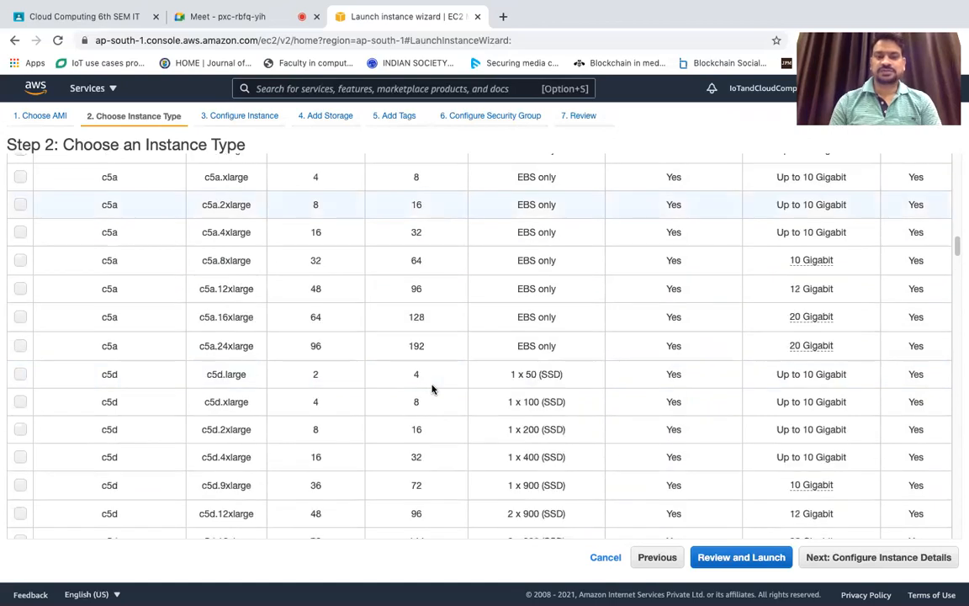
pyautogui.scroll(-3, 432, 388)
pyautogui.scroll(-4, 433, 389)
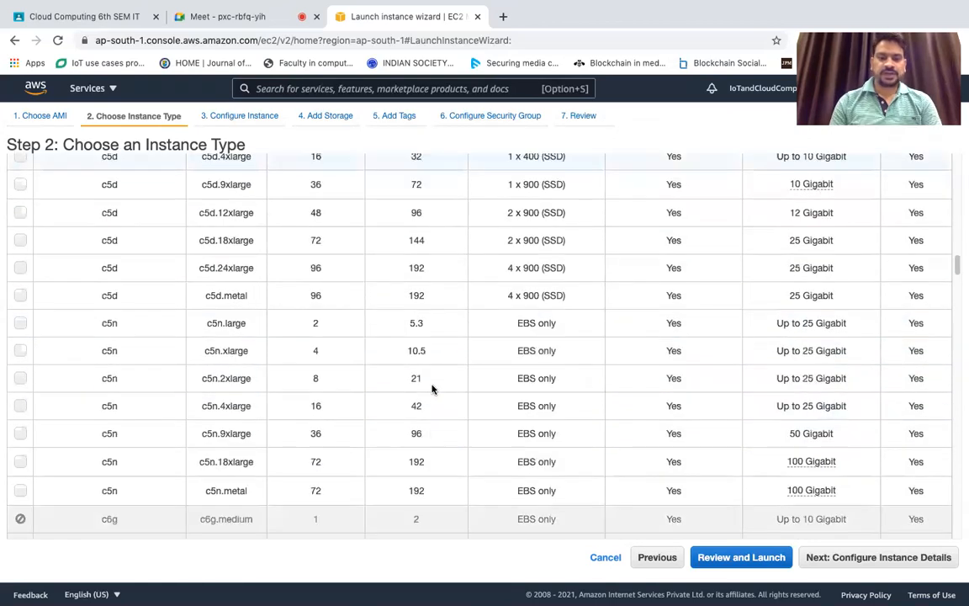
pyautogui.scroll(-9, 433, 389)
pyautogui.scroll(-3, 432, 389)
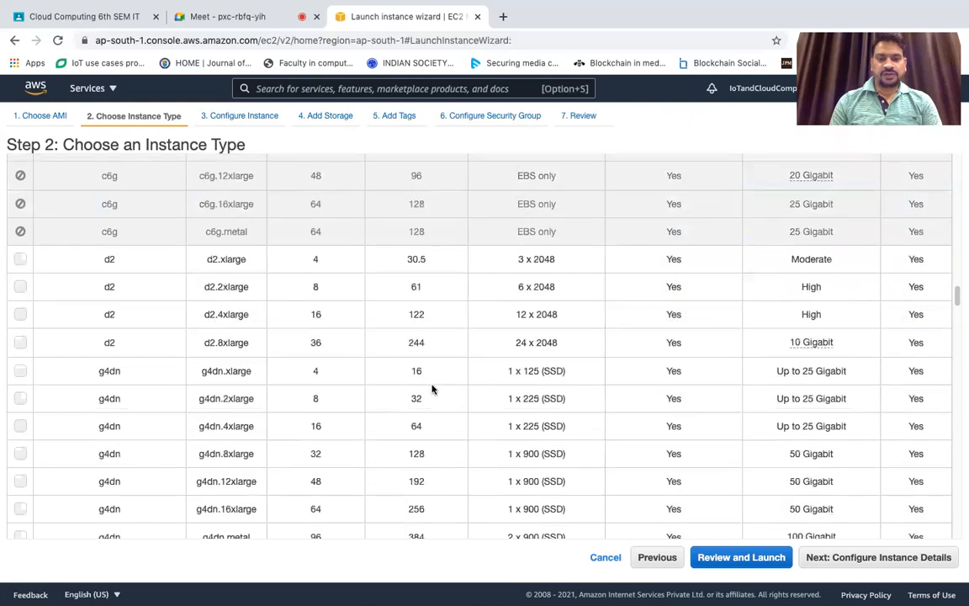
pyautogui.scroll(-8, 433, 389)
pyautogui.scroll(-6, 433, 389)
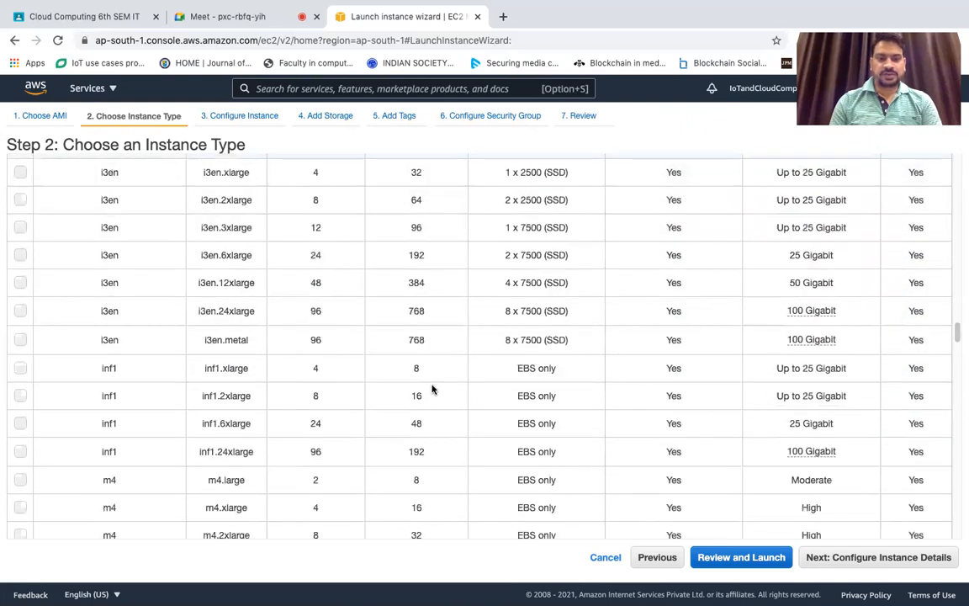
pyautogui.scroll(-6, 432, 388)
pyautogui.scroll(-9, 432, 389)
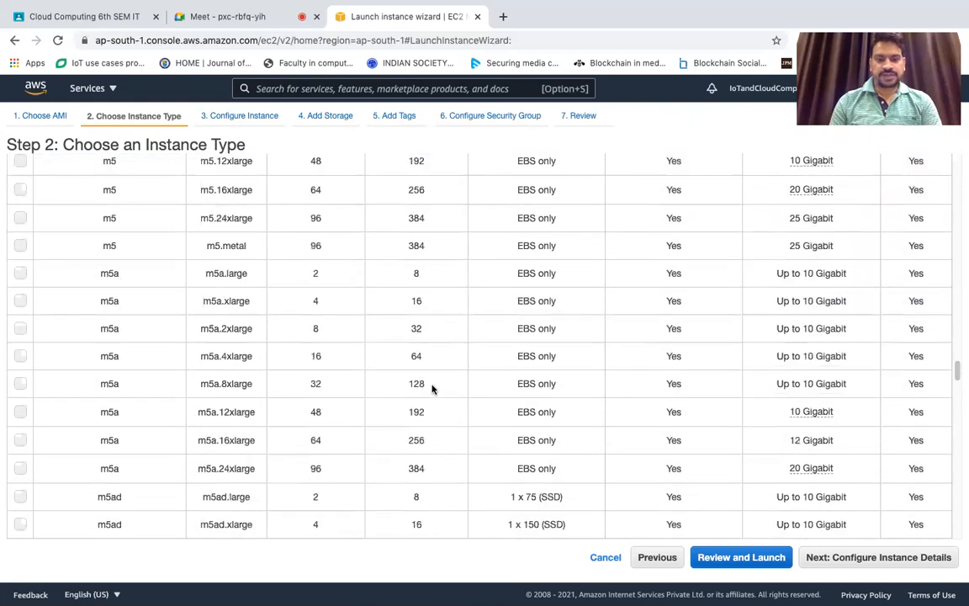
pyautogui.scroll(-10, 432, 389)
pyautogui.scroll(-20, 432, 389)
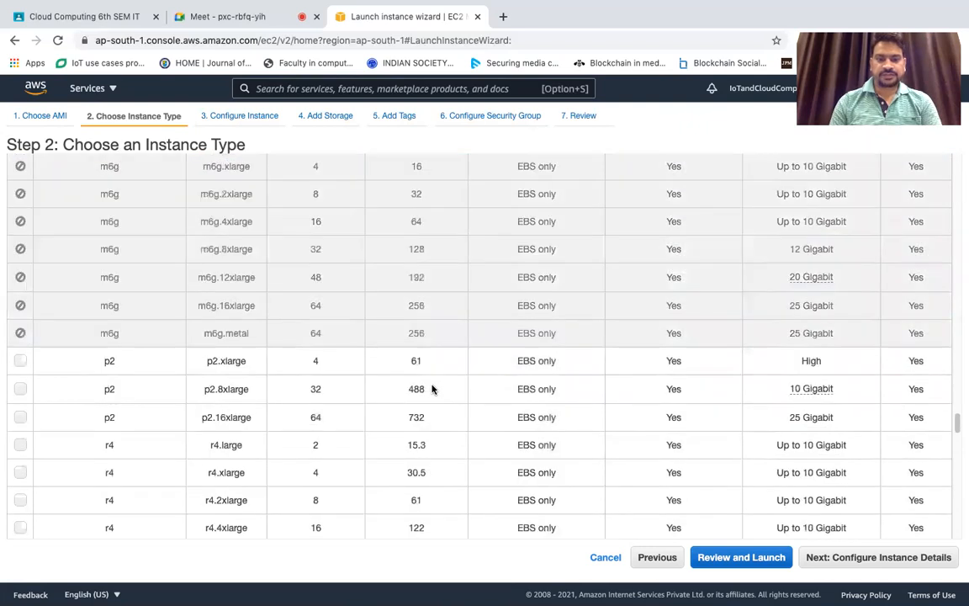
# Examine the memory-heavy instance types from the r4 through the x1e and z1d families, comparing vCPUs, memory, and SSD storage.
pyautogui.scroll(-6, 432, 389)
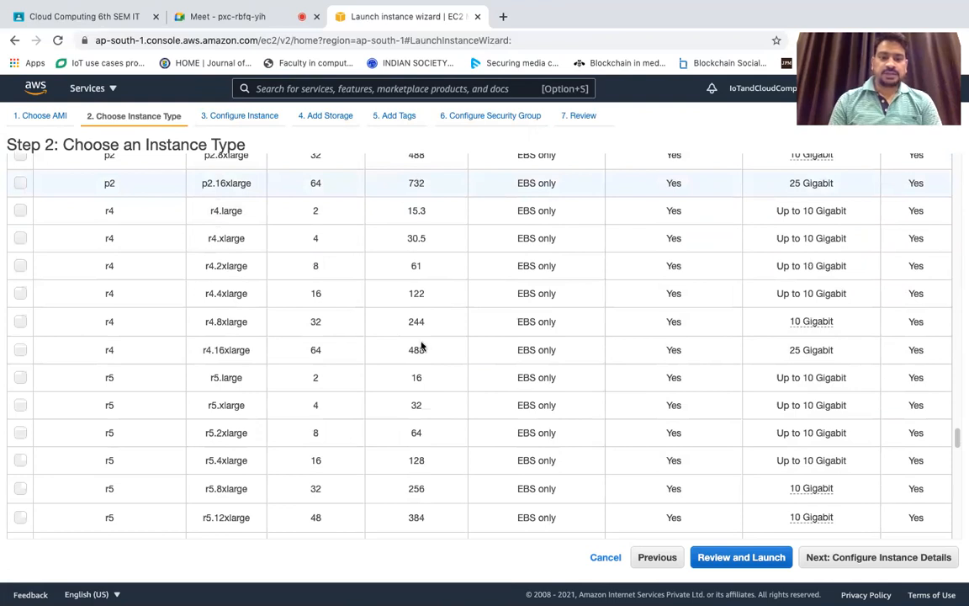
pyautogui.scroll(-1, 422, 343)
pyautogui.scroll(-1, 423, 343)
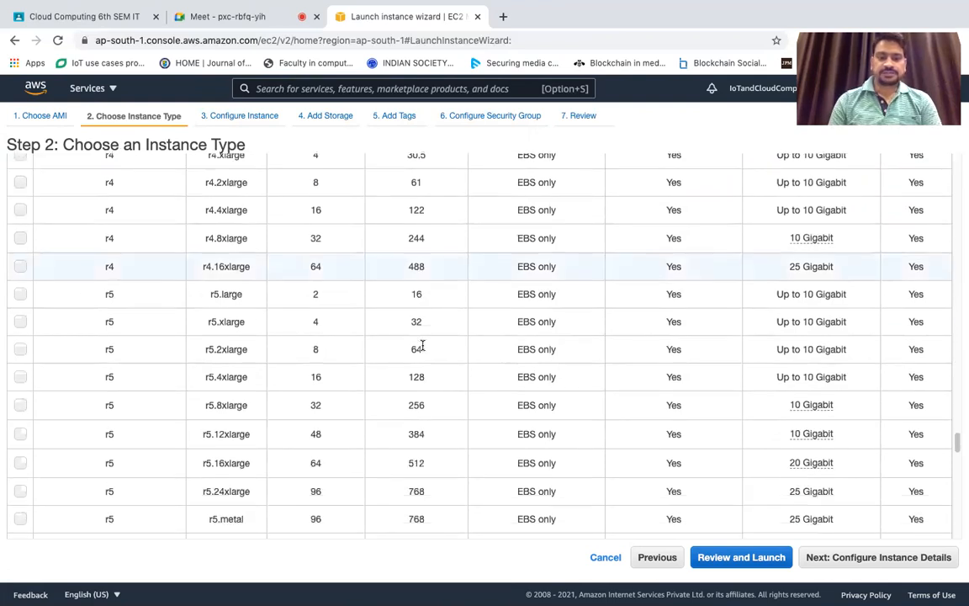
pyautogui.scroll(-4, 422, 344)
pyautogui.scroll(-5, 423, 344)
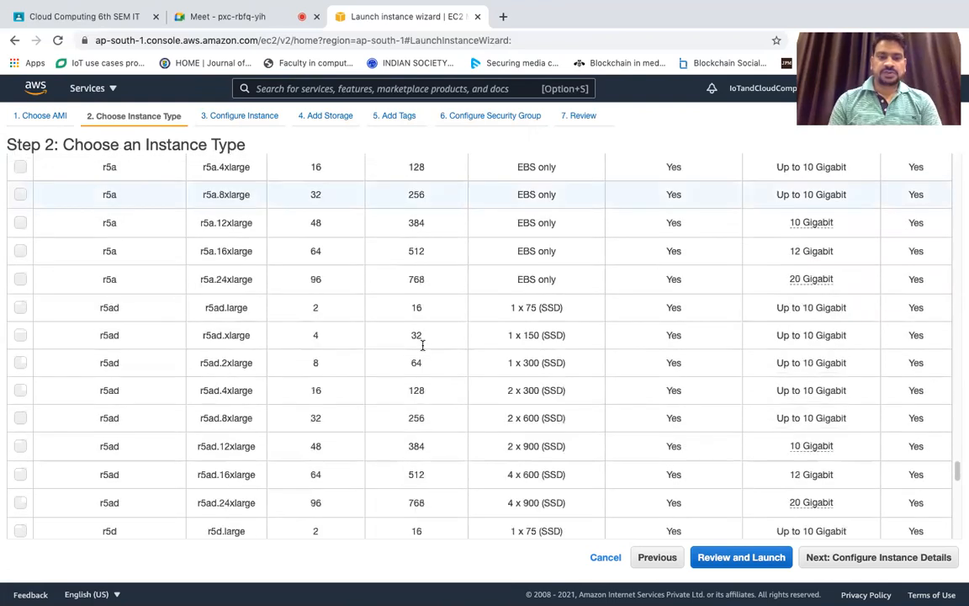
pyautogui.scroll(-5, 423, 344)
pyautogui.scroll(-3, 422, 345)
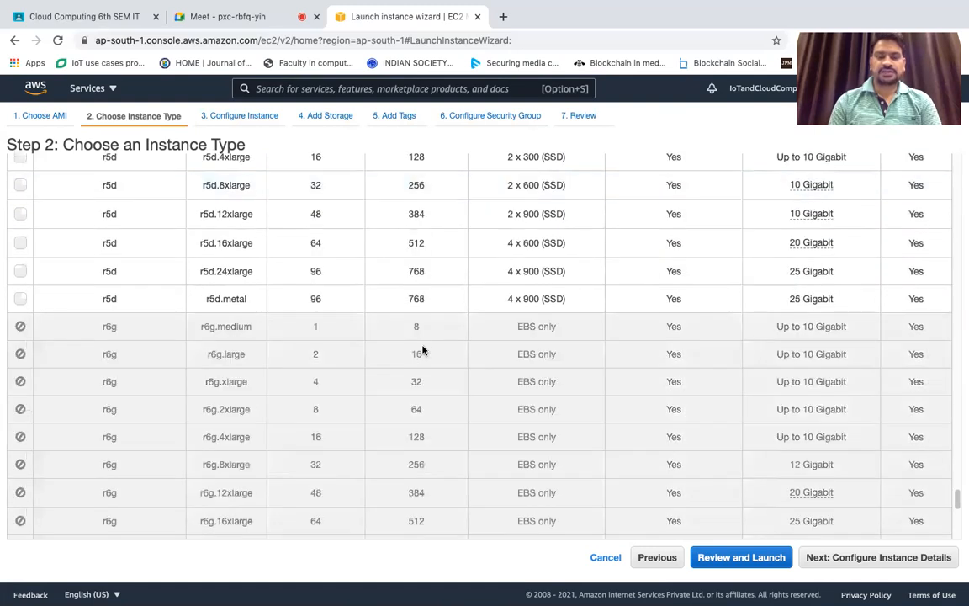
pyautogui.scroll(-3, 422, 350)
pyautogui.scroll(-1, 422, 350)
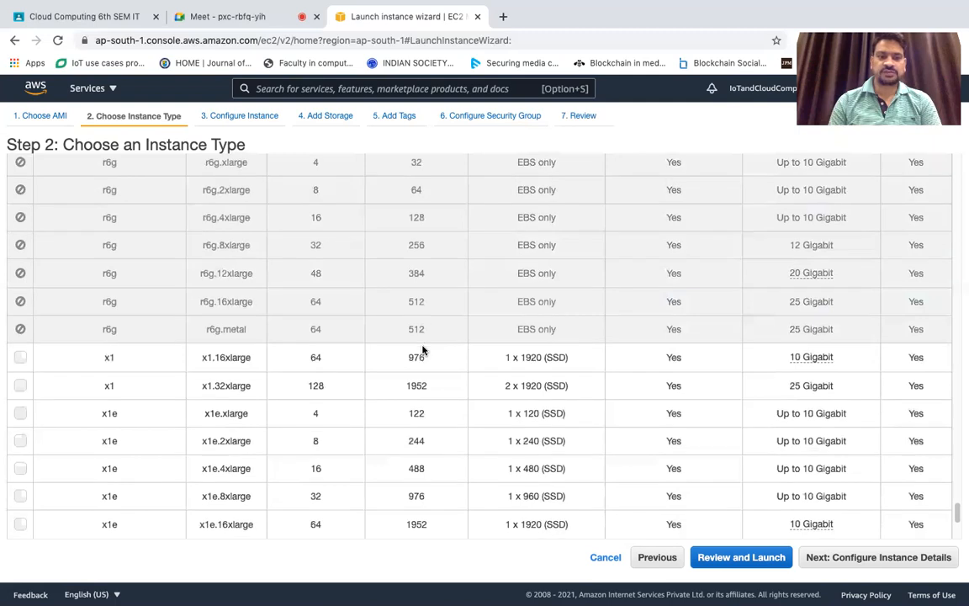
pyautogui.scroll(-2, 422, 350)
pyautogui.scroll(-1, 422, 350)
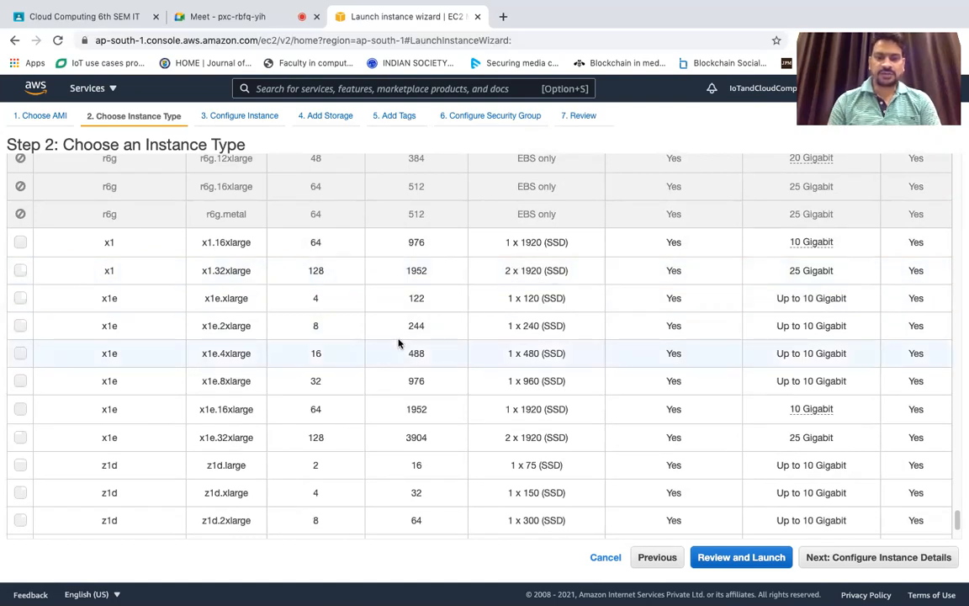
pyautogui.scroll(-1, 399, 342)
pyautogui.scroll(-2, 399, 343)
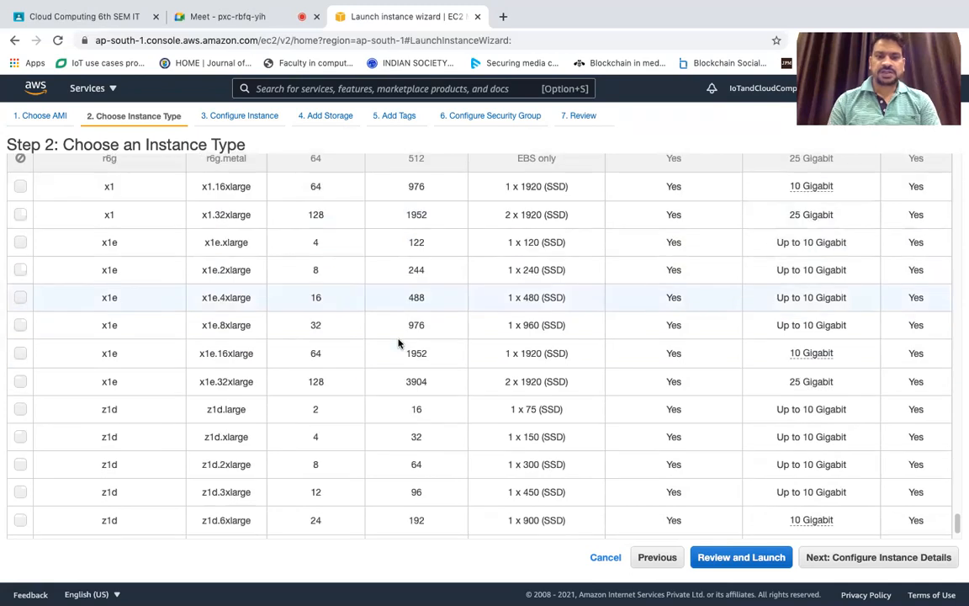
pyautogui.scroll(-2, 399, 342)
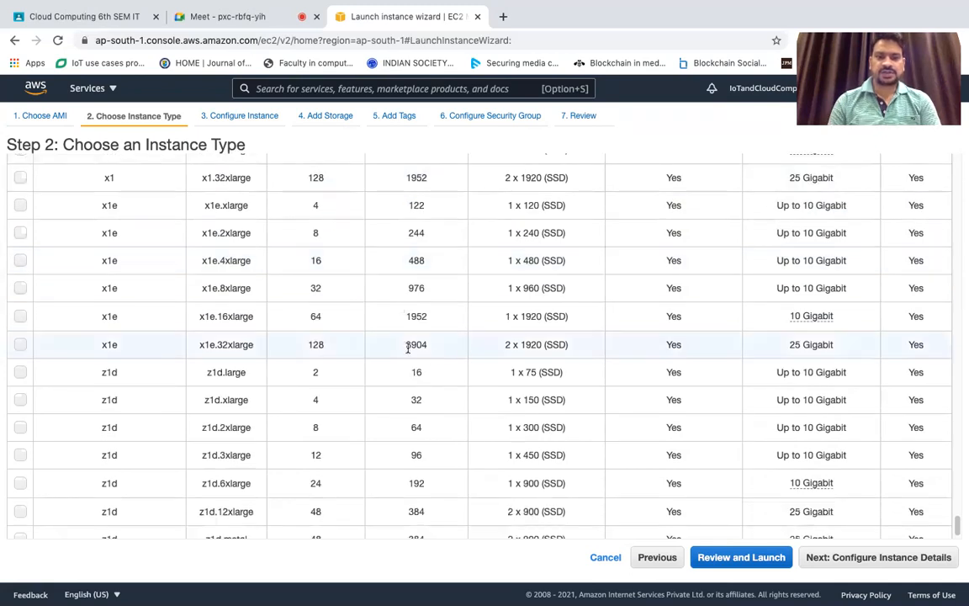
pyautogui.scroll(-1, 435, 368)
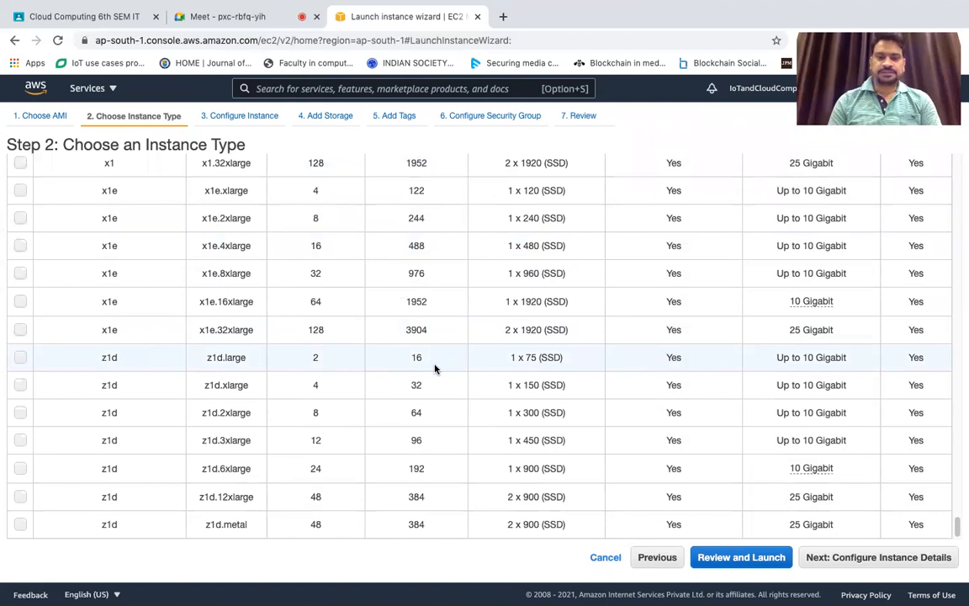
# Go back through the instance type list to the t2 family and check the currently selected t2.micro.
pyautogui.scroll(1, 435, 369)
pyautogui.scroll(1, 435, 368)
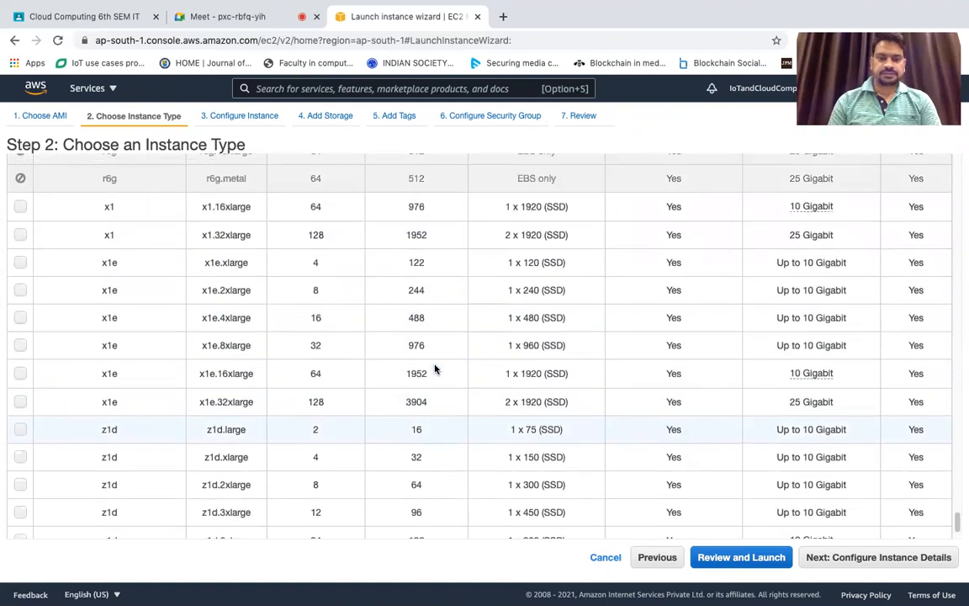
pyautogui.scroll(1, 435, 368)
pyautogui.scroll(2, 434, 369)
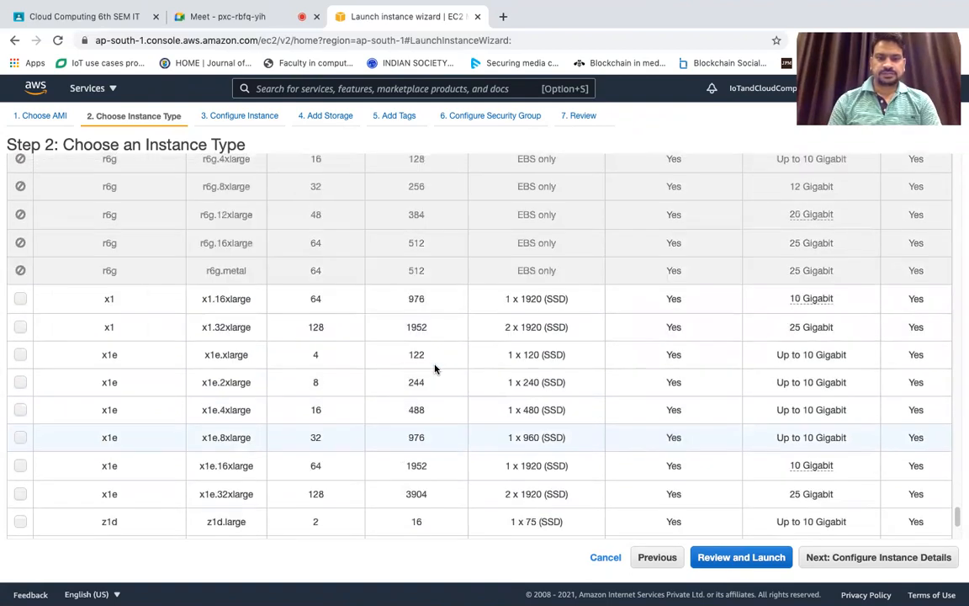
pyautogui.scroll(2, 435, 369)
pyautogui.scroll(5, 435, 368)
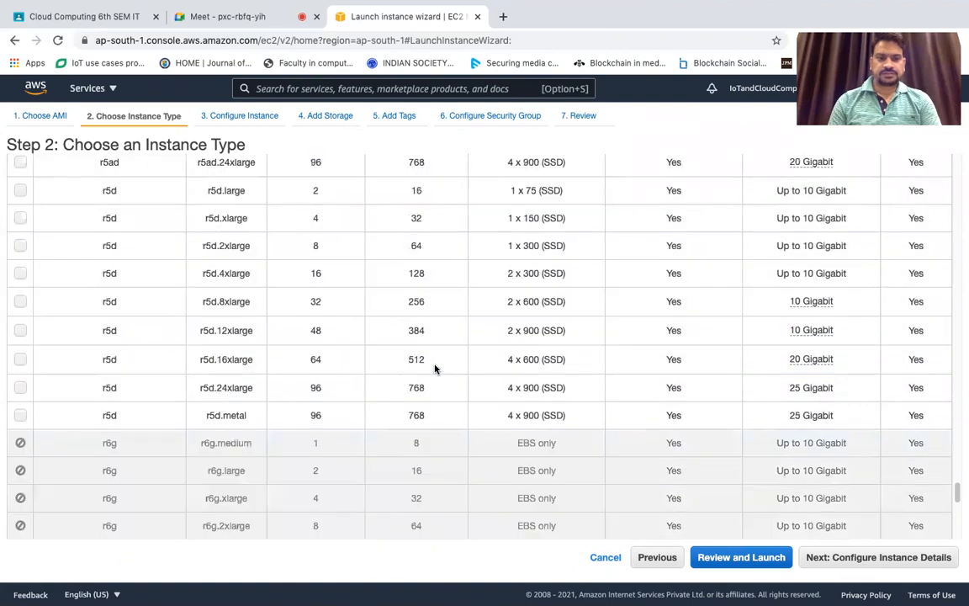
pyautogui.scroll(5, 434, 368)
pyautogui.scroll(5, 435, 369)
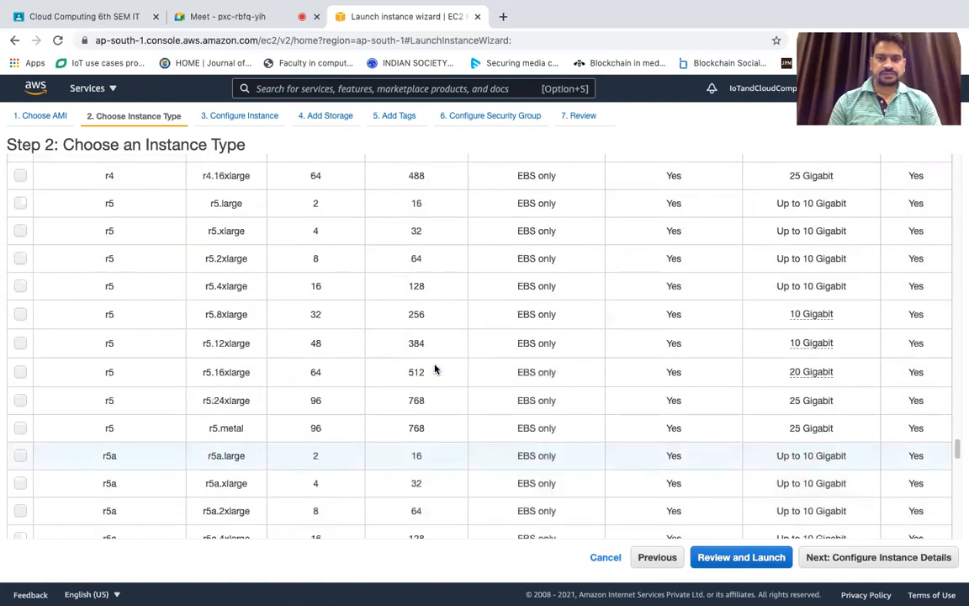
pyautogui.scroll(6, 435, 368)
pyautogui.scroll(10, 435, 369)
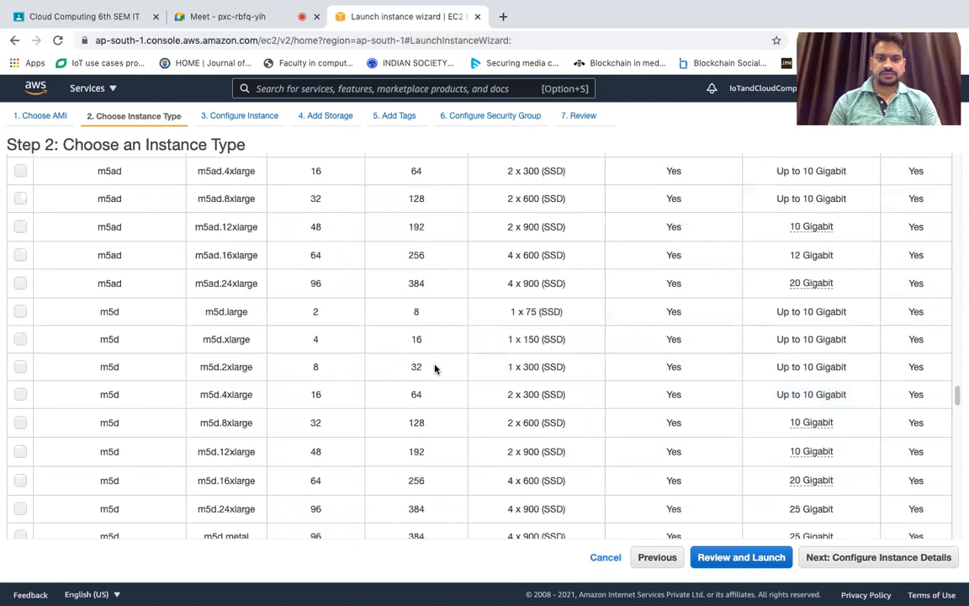
pyautogui.scroll(8, 435, 368)
pyautogui.scroll(8, 434, 369)
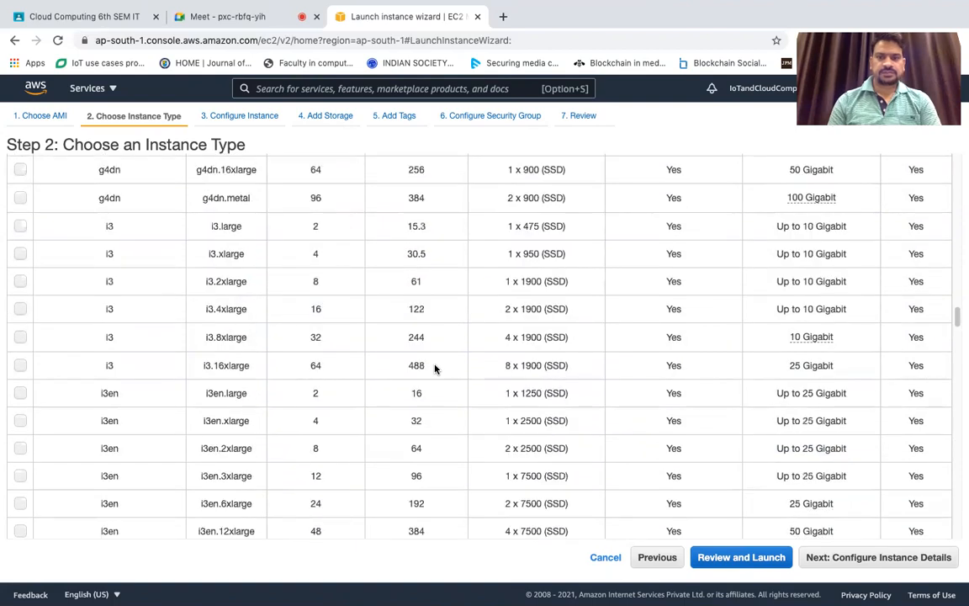
pyautogui.scroll(8, 435, 368)
pyautogui.scroll(8, 434, 369)
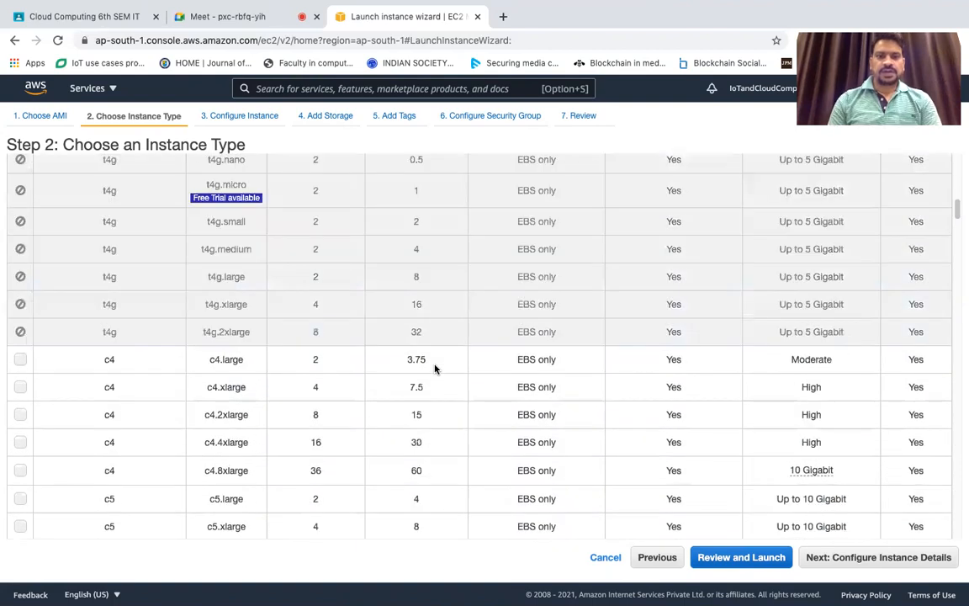
pyautogui.scroll(8, 435, 369)
pyautogui.scroll(5, 435, 368)
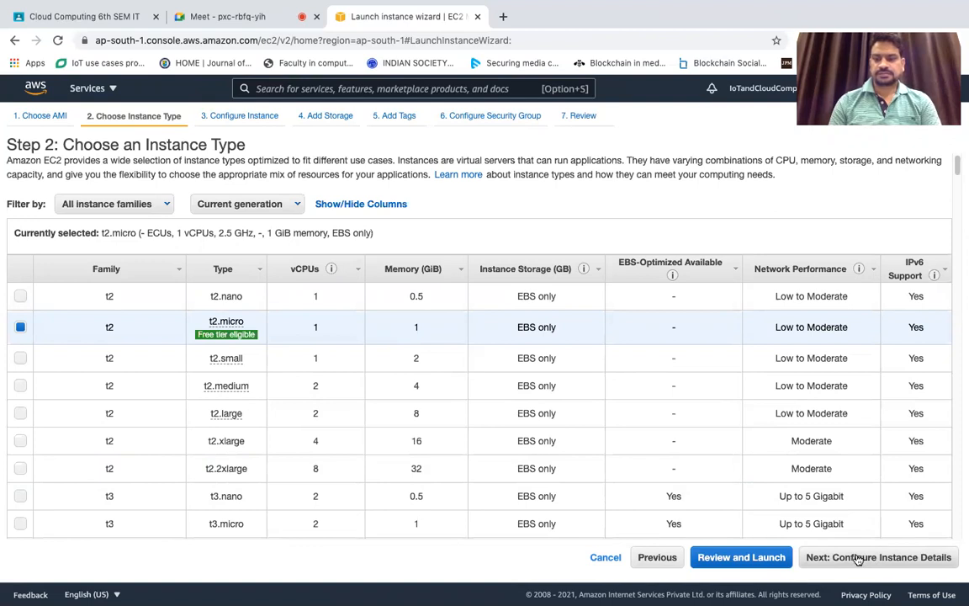
# Look over the launch review page, recheck the t2.micro instance type, and proceed to configuring the instance details.
pyautogui.click(742, 557)
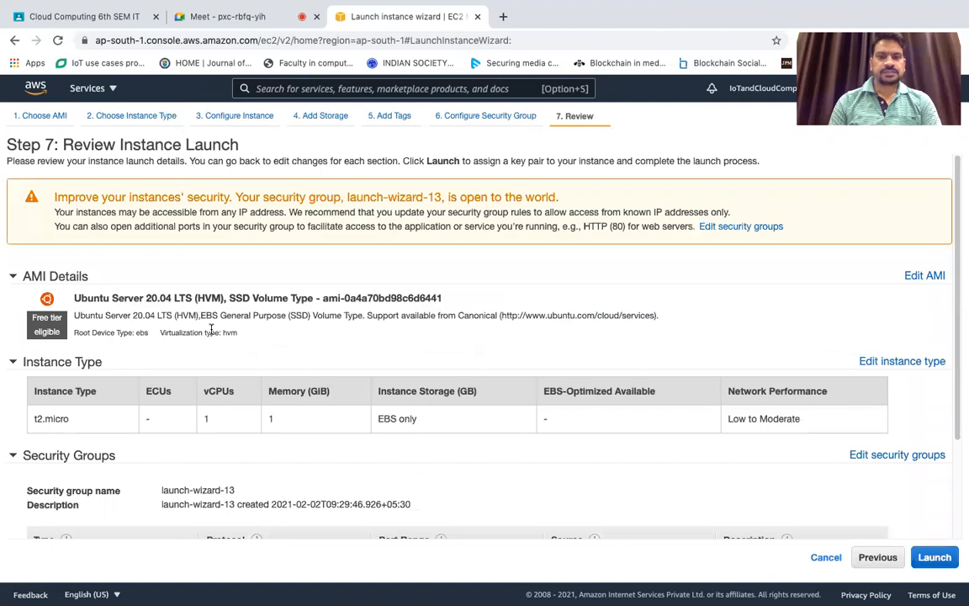
pyautogui.click(244, 118)
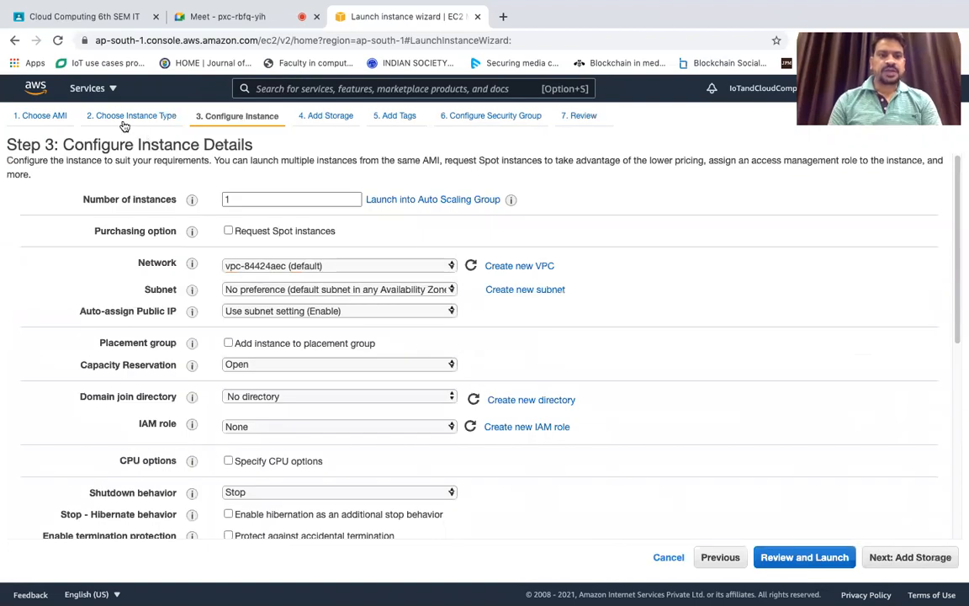
pyautogui.click(137, 117)
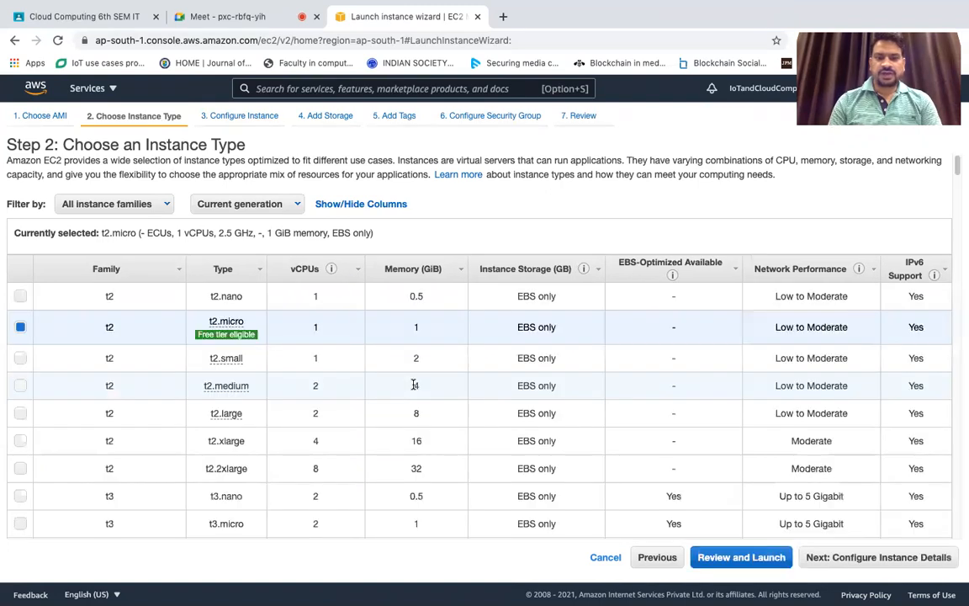
pyautogui.click(844, 558)
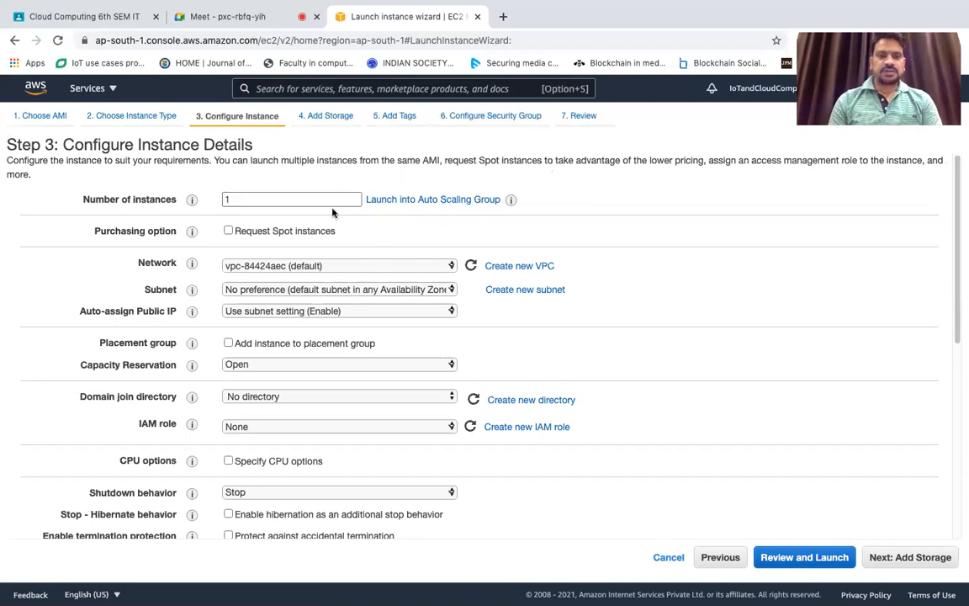
# Review the instance details from the number of instances to the file systems, and check the shutdown behavior options, keeping Stop.
pyautogui.doubleClick(256, 202)
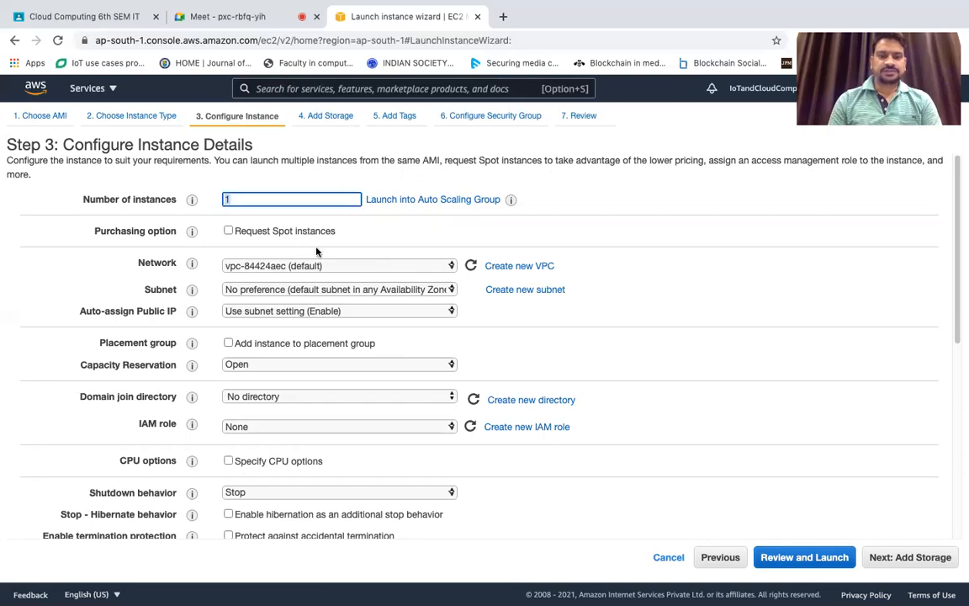
pyautogui.scroll(-2, 316, 251)
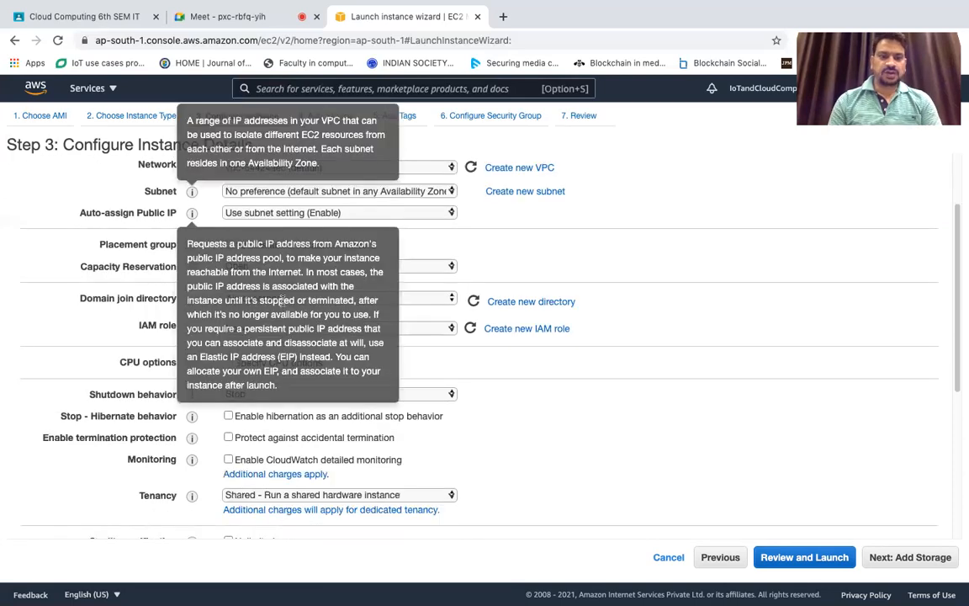
pyautogui.scroll(-1, 657, 322)
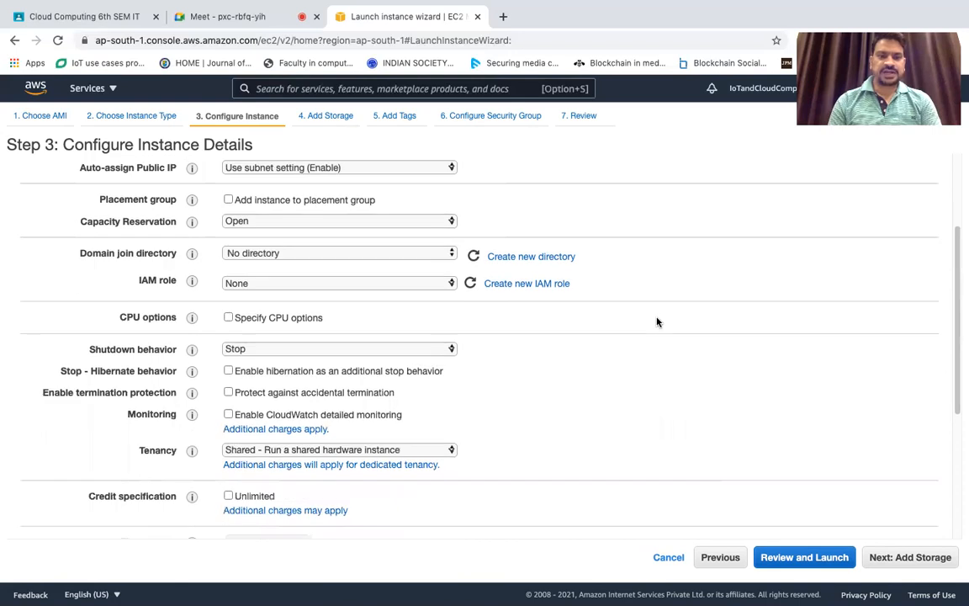
pyautogui.scroll(-2, 658, 322)
pyautogui.scroll(-1, 658, 321)
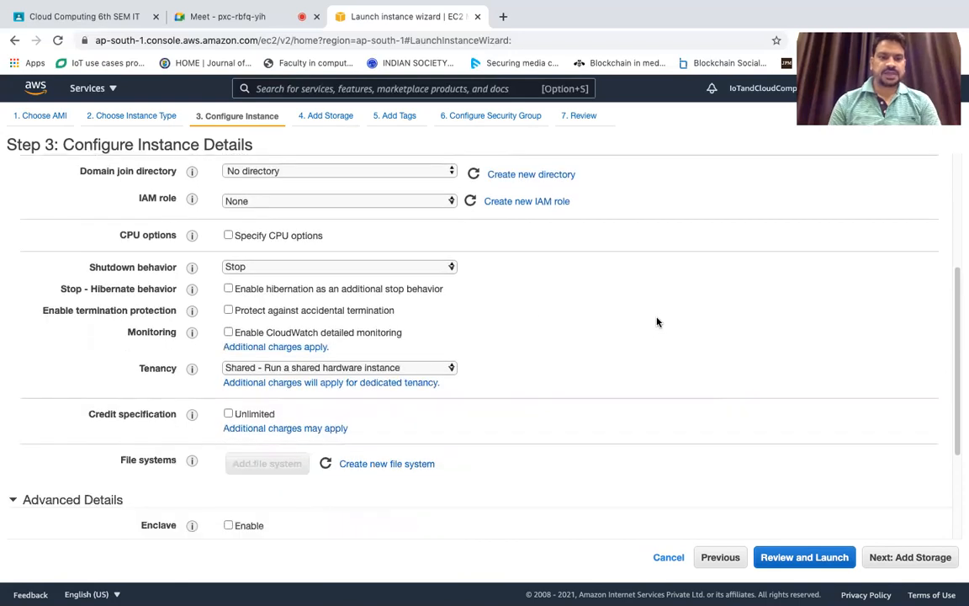
pyautogui.click(368, 268)
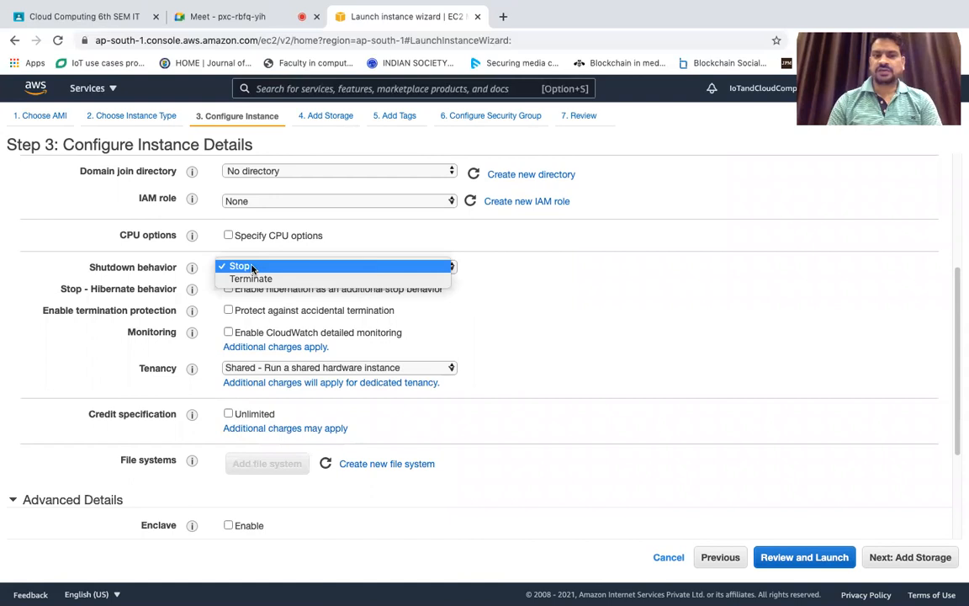
pyautogui.click(525, 274)
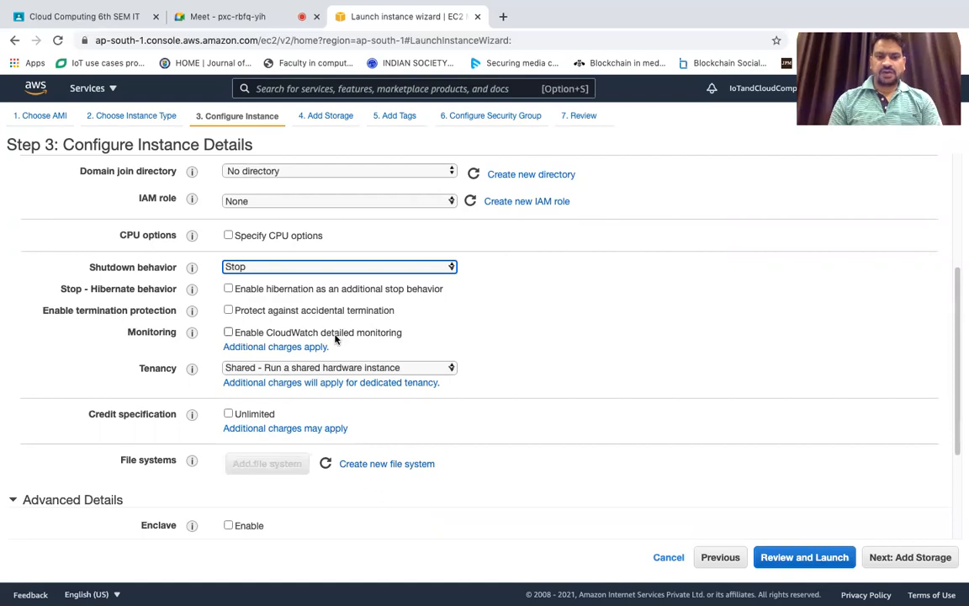
# Review the remaining instance details from monitoring and tenancy to the advanced details, keep the defaults, and proceed to adding storage.
pyautogui.scroll(-1, 433, 331)
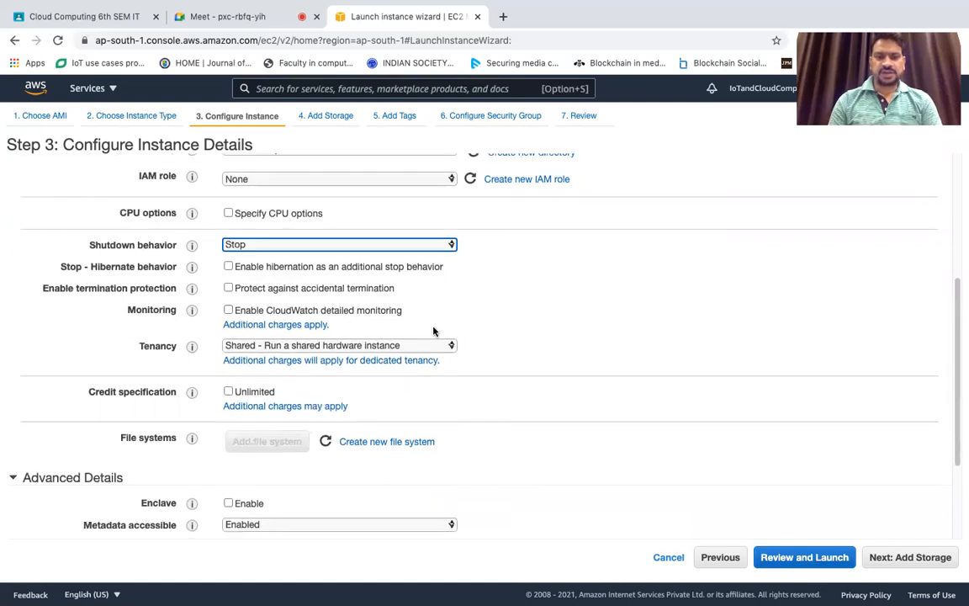
pyautogui.scroll(-1, 434, 331)
pyautogui.scroll(-1, 155, 310)
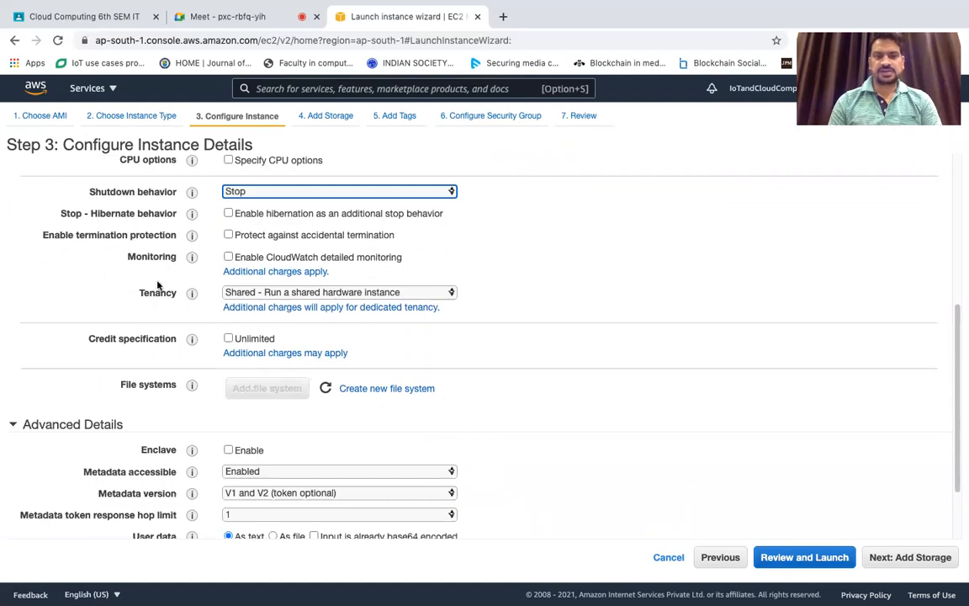
pyautogui.moveTo(192, 294)
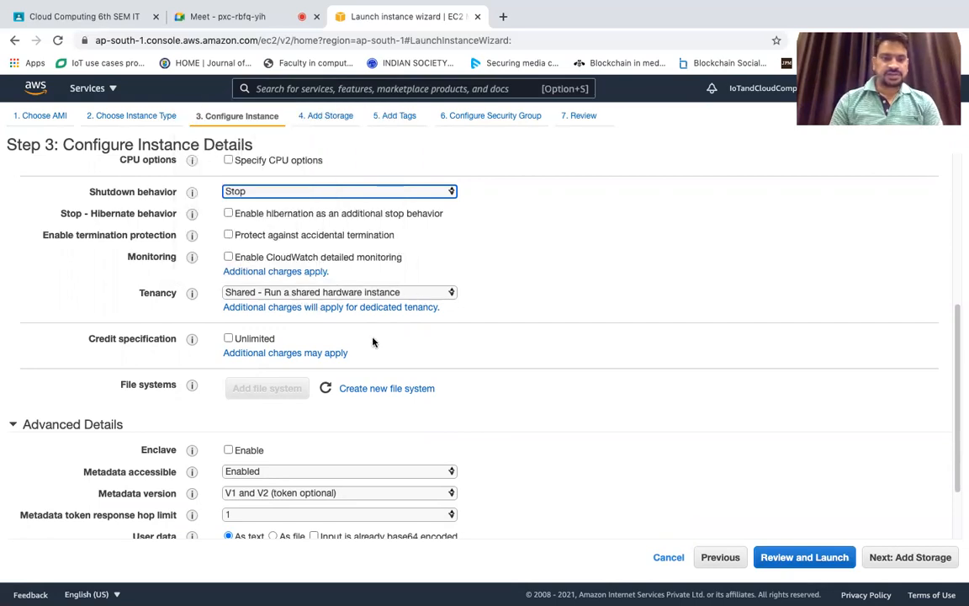
pyautogui.scroll(-2, 374, 342)
pyautogui.scroll(-1, 374, 342)
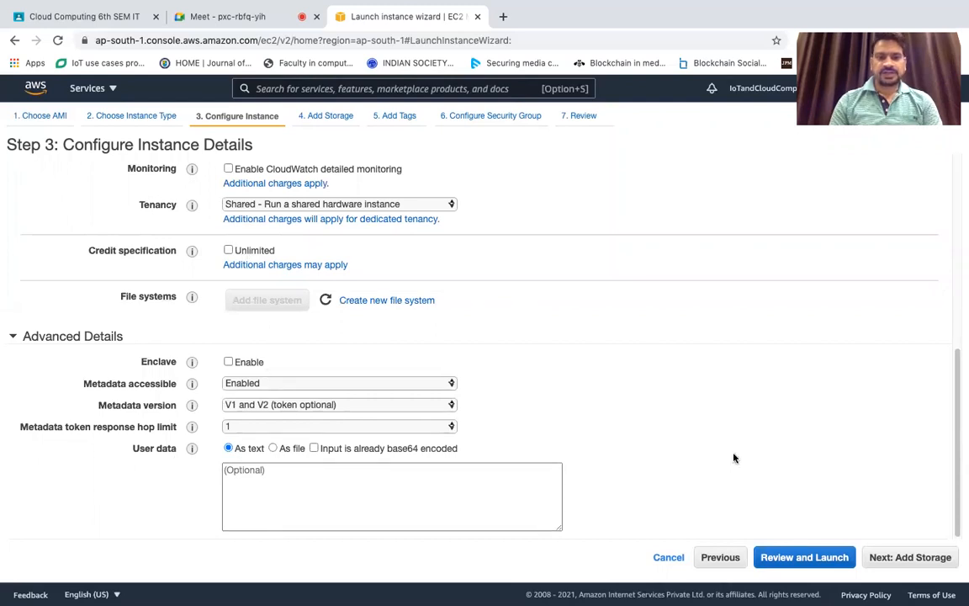
pyautogui.click(922, 559)
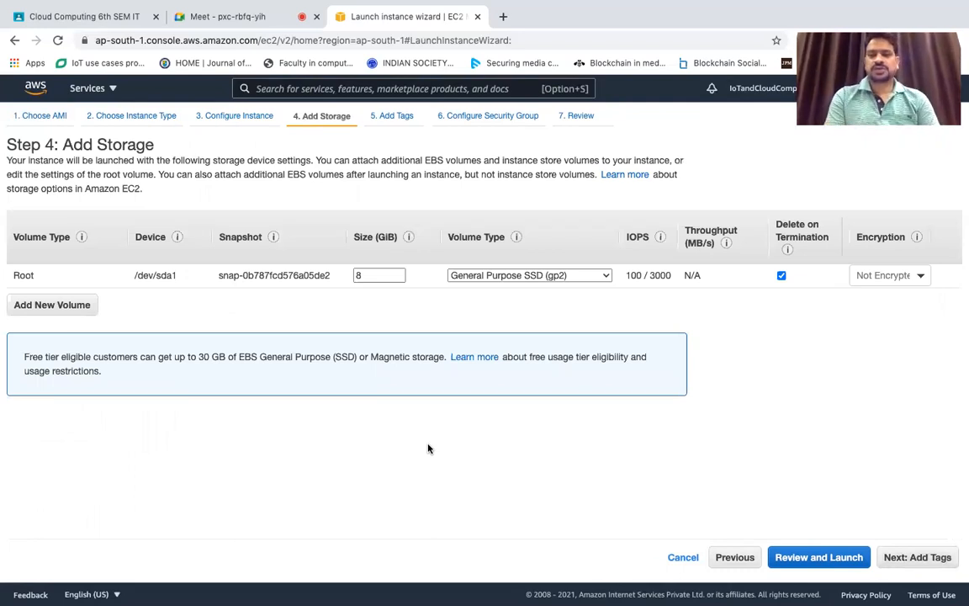
# Examine the root volume's size, available volume types and free-tier storage limit, keeping General Purpose SSD (gp2).
pyautogui.doubleClick(381, 276)
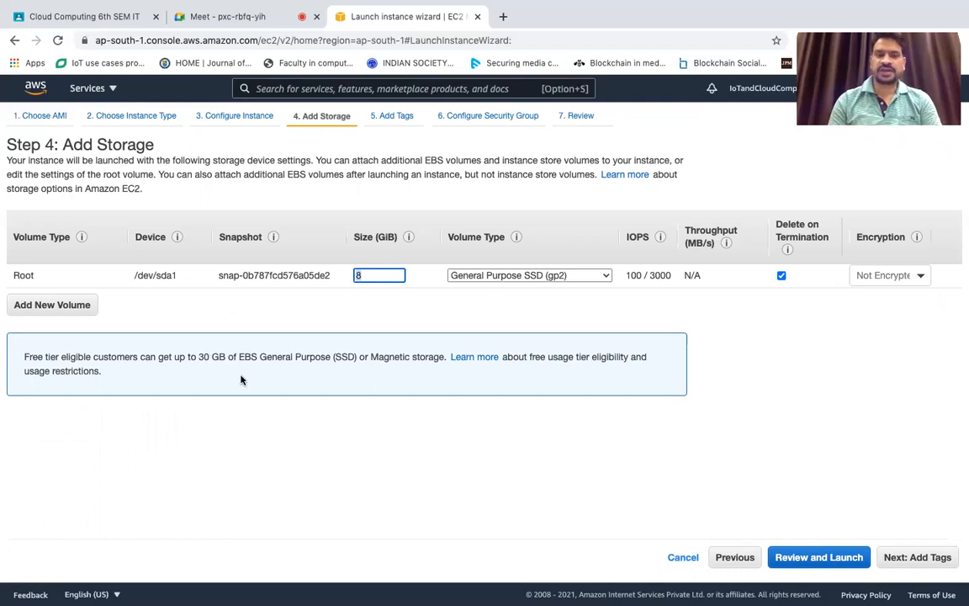
pyautogui.scroll(2, 242, 380)
pyautogui.scroll(2, 241, 380)
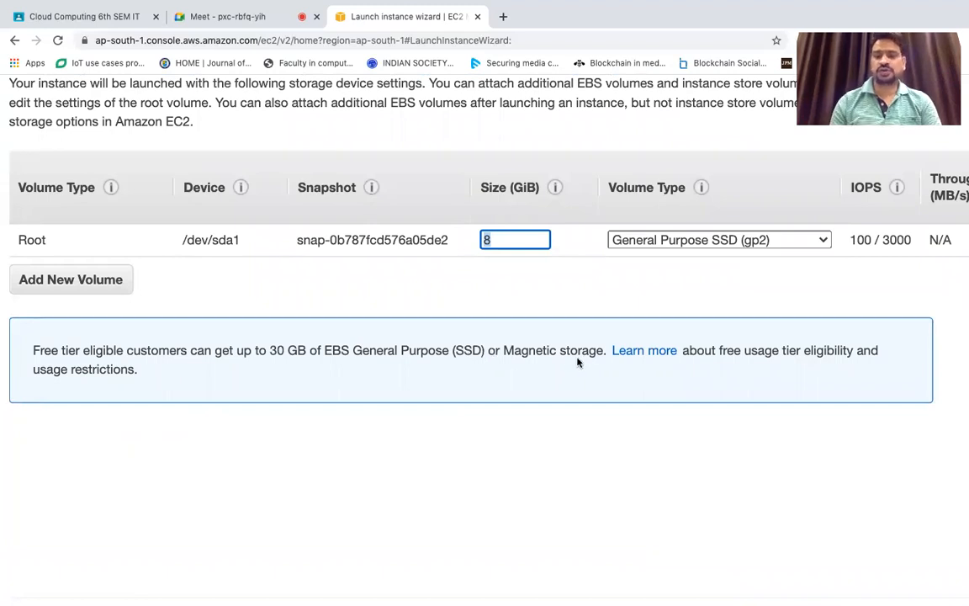
pyautogui.click(701, 241)
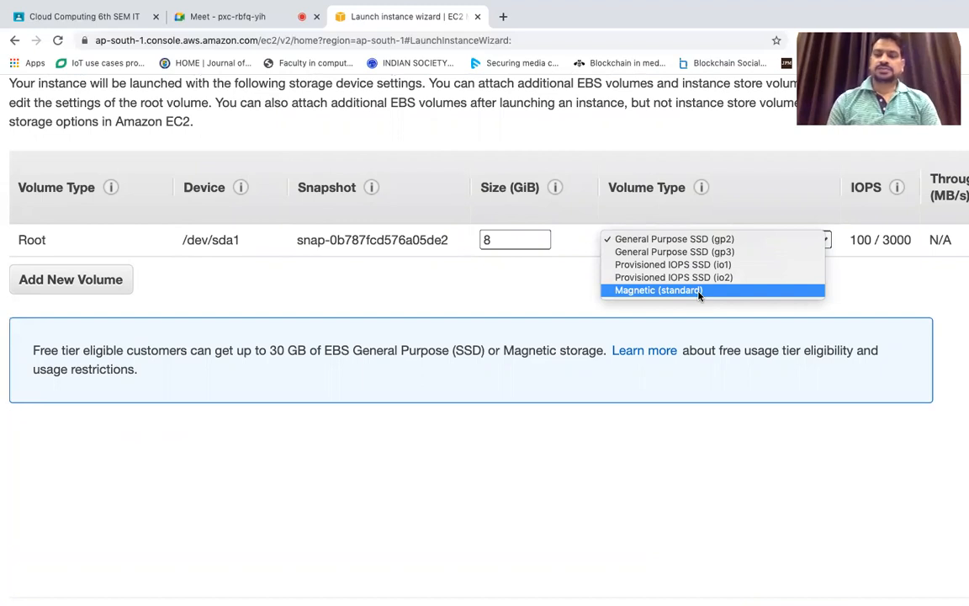
pyautogui.click(536, 284)
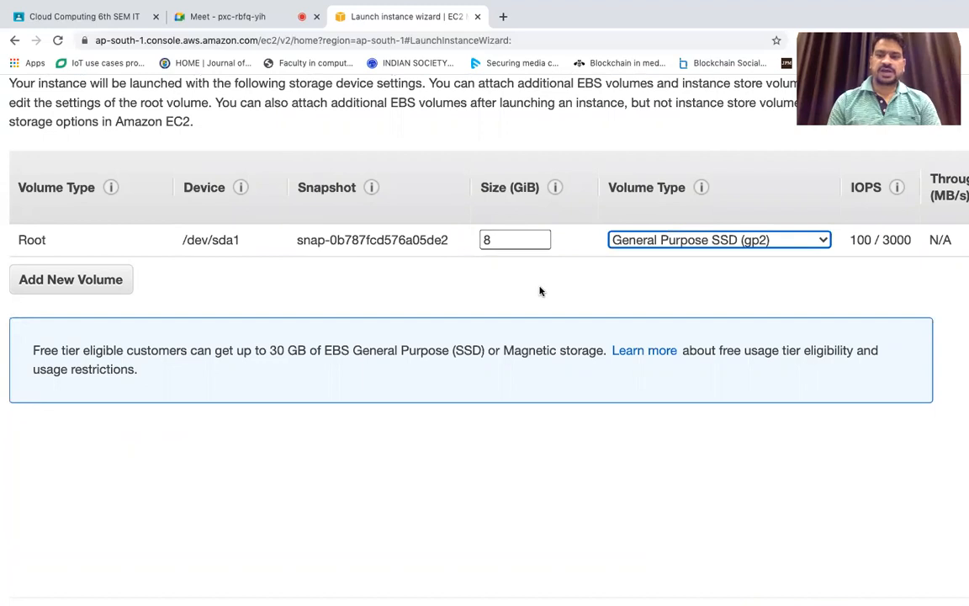
pyautogui.hscroll(3, 540, 290)
pyautogui.hscroll(3, 540, 291)
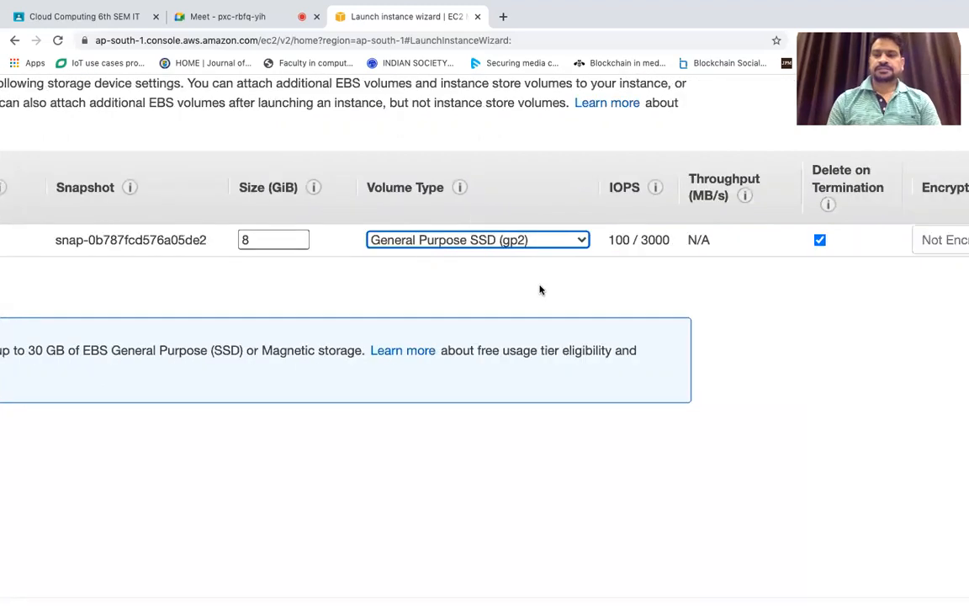
pyautogui.hscroll(-3, 540, 290)
pyautogui.hscroll(-3, 540, 289)
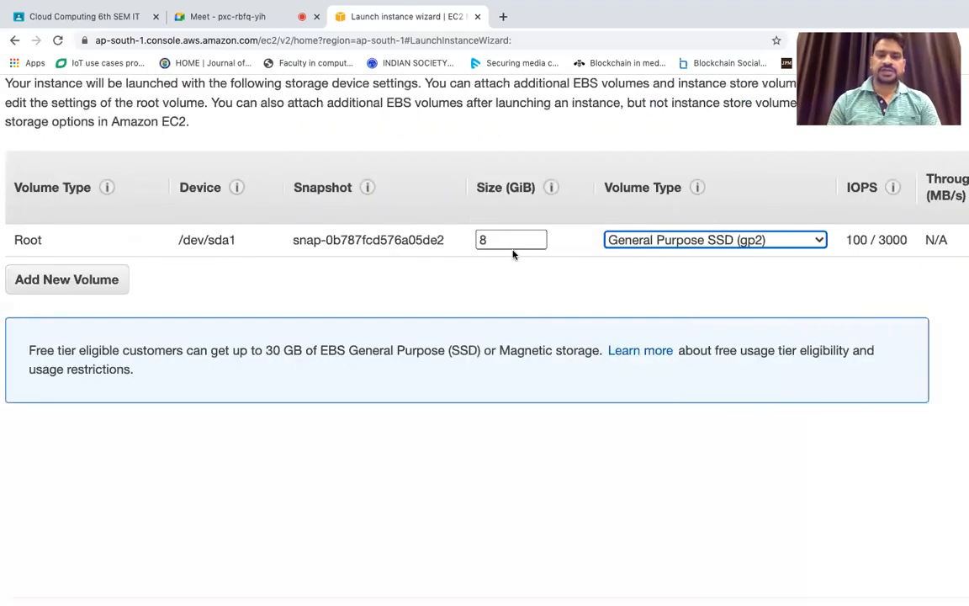
# Set the root volume's size to 16 GiB.
pyautogui.click(511, 240)
pyautogui.press('BackSpace')
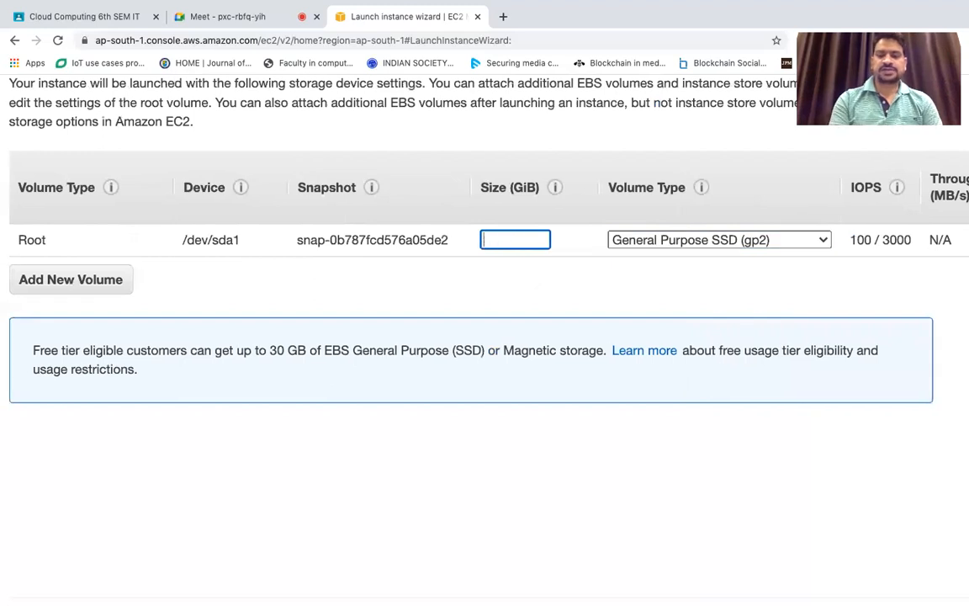
pyautogui.write('1')
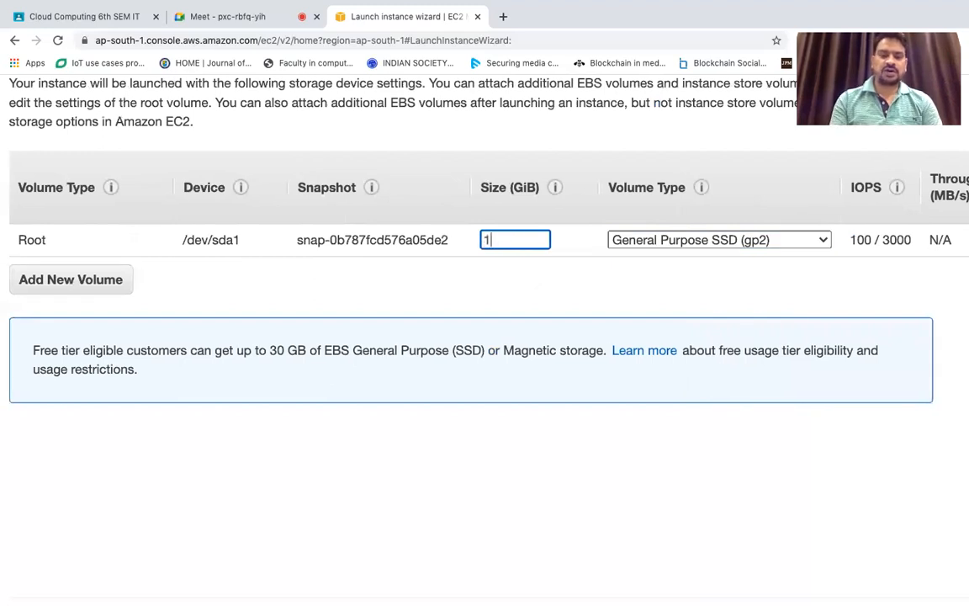
pyautogui.press('BackSpace')
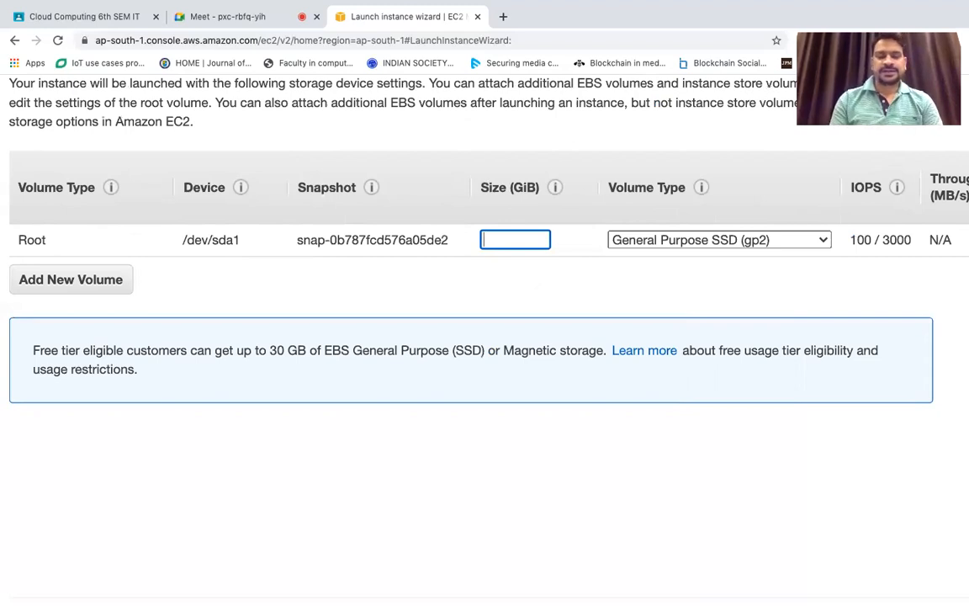
pyautogui.write('16')
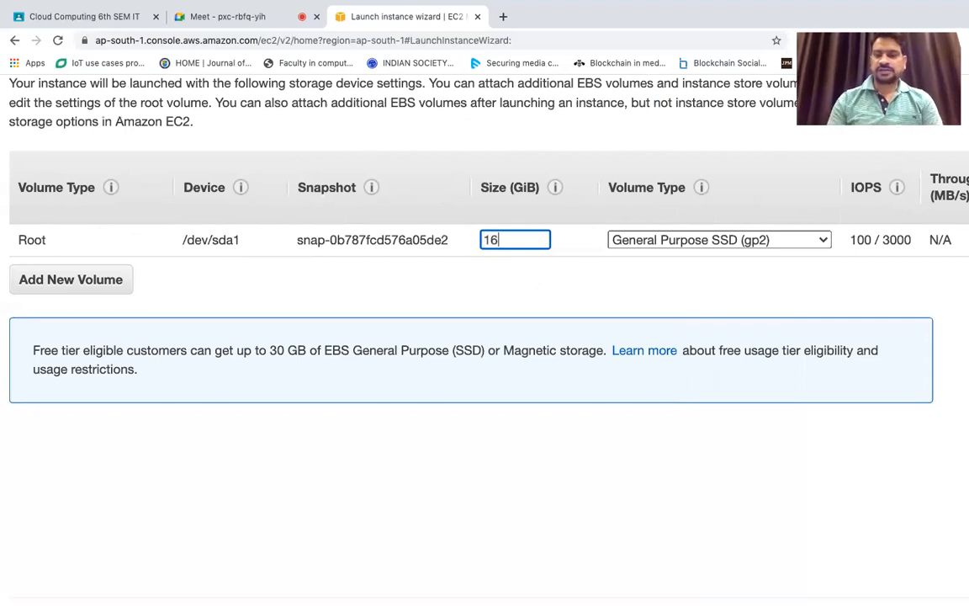
pyautogui.click(526, 292)
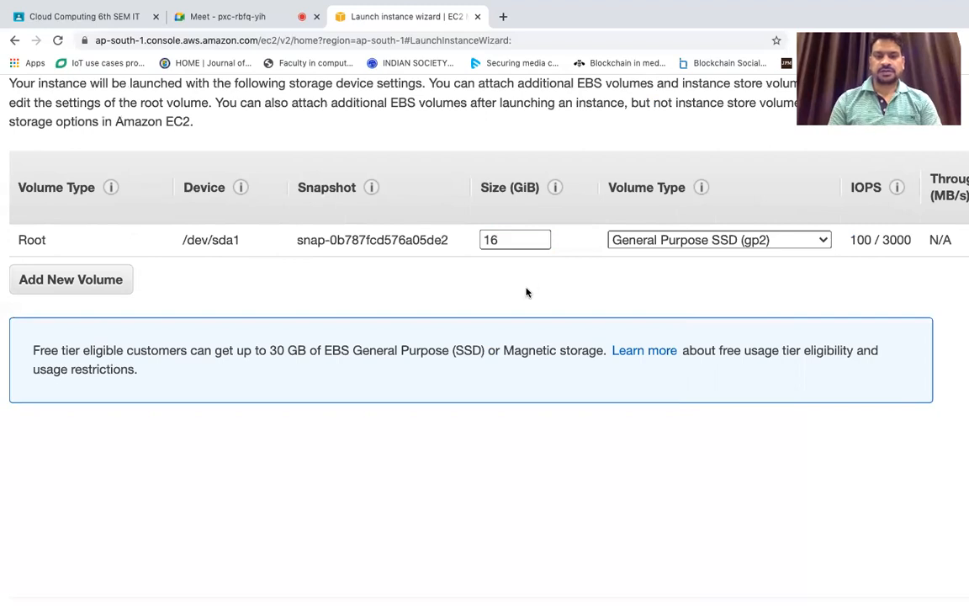
# Check the root volume's remaining settings and continue without adding tags to the security group configuration.
pyautogui.hscroll(5, 527, 292)
pyautogui.hscroll(1, 527, 292)
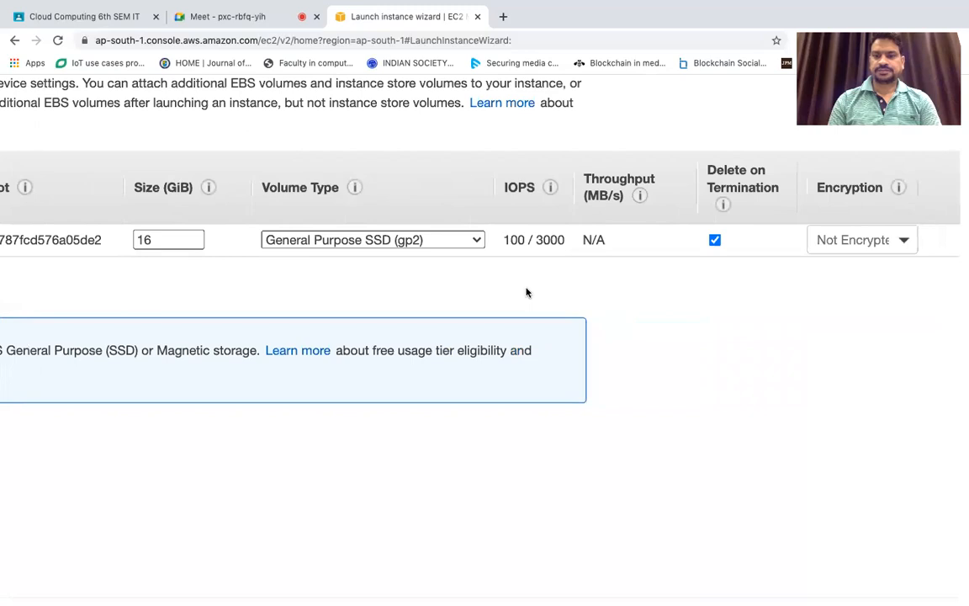
pyautogui.hscroll(-6, 527, 292)
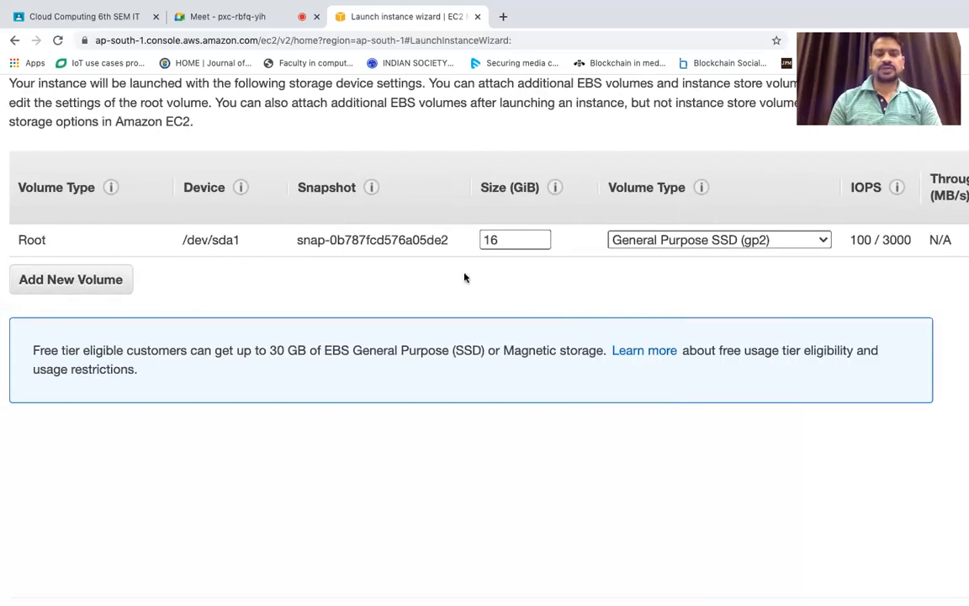
pyautogui.scroll(-2, 464, 278)
pyautogui.scroll(3, 465, 273)
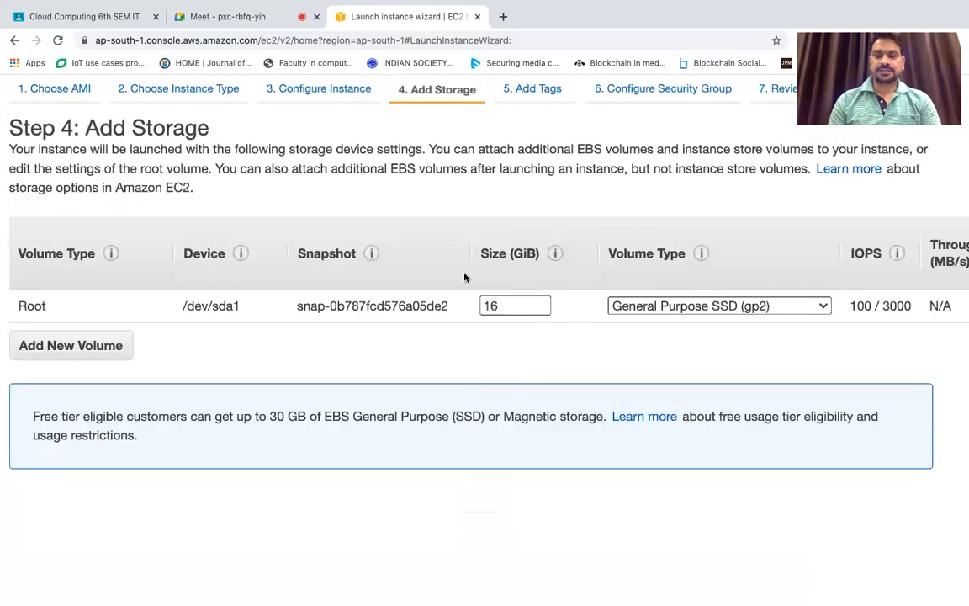
pyautogui.press('super+minus')
pyautogui.press('super+minus')
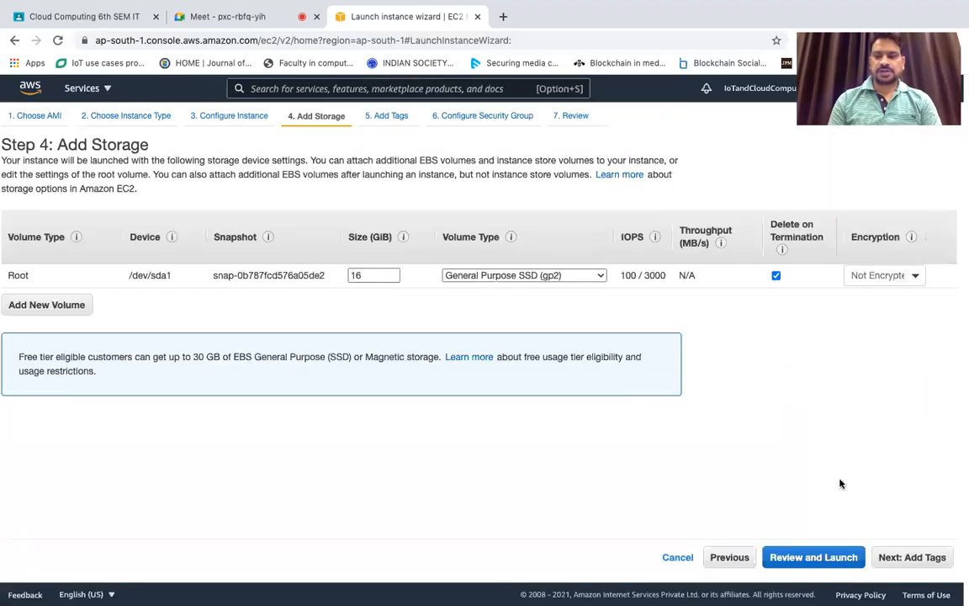
pyautogui.click(922, 557)
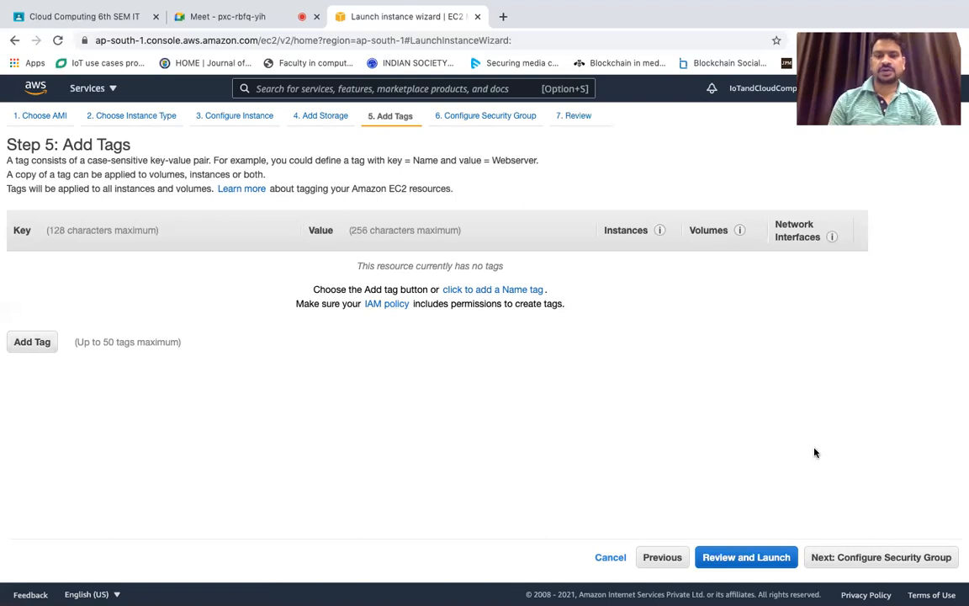
pyautogui.click(883, 558)
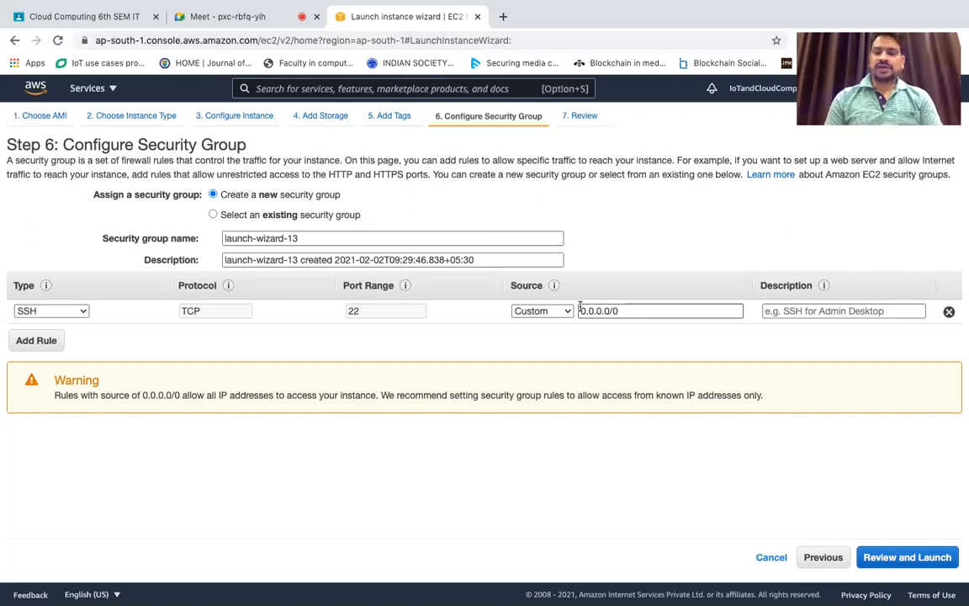
# Set the source of the SSH rule to Anywhere.
pyautogui.click(635, 308)
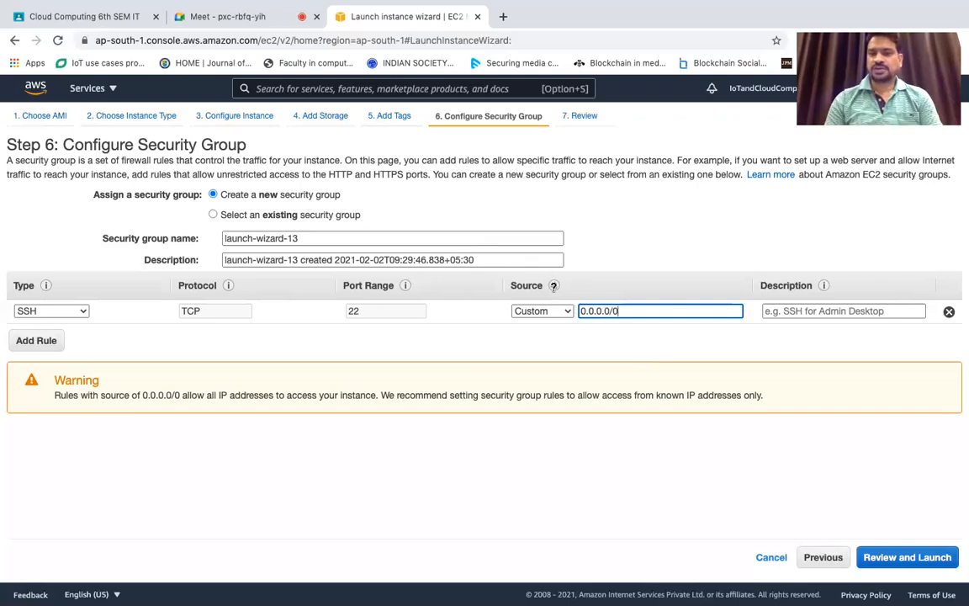
pyautogui.moveTo(553, 285)
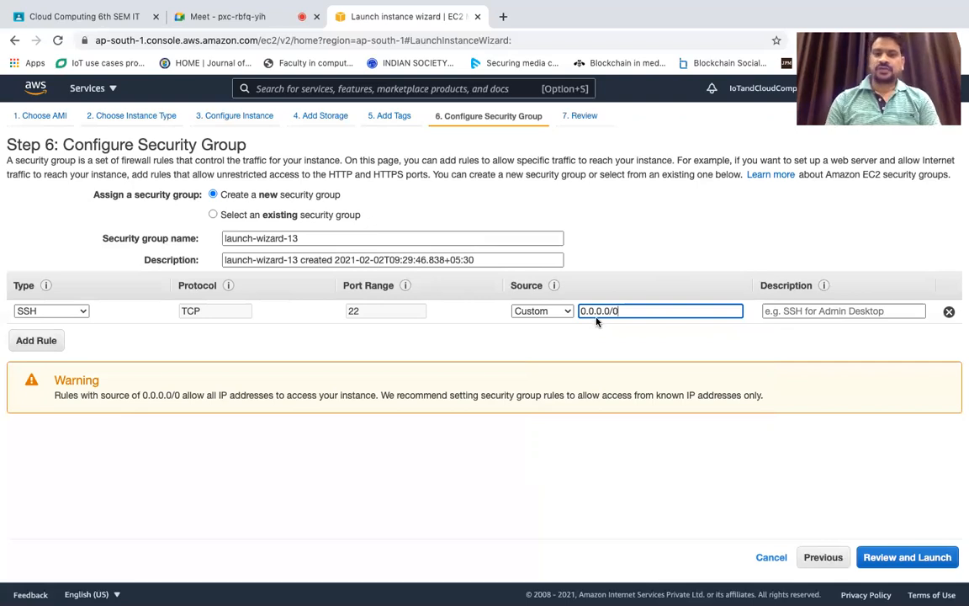
pyautogui.click(565, 315)
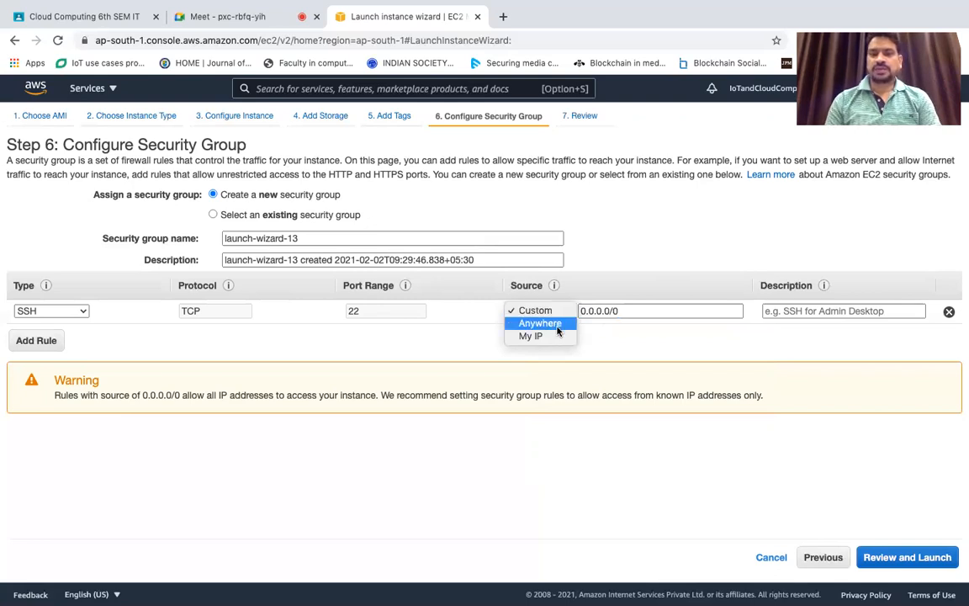
pyautogui.click(557, 323)
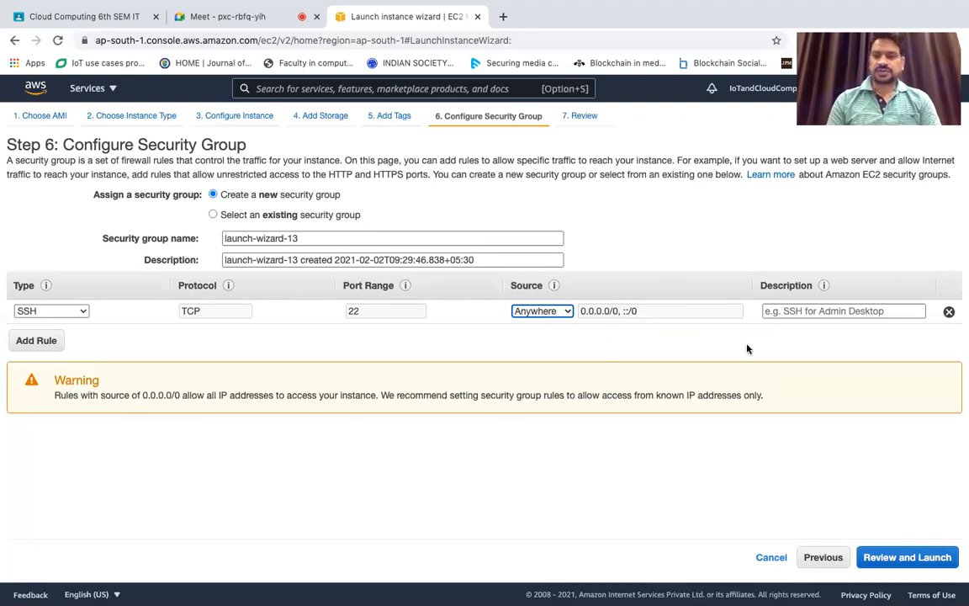
# Add an HTTP rule to the security group with its source set to Anywhere.
pyautogui.click(34, 340)
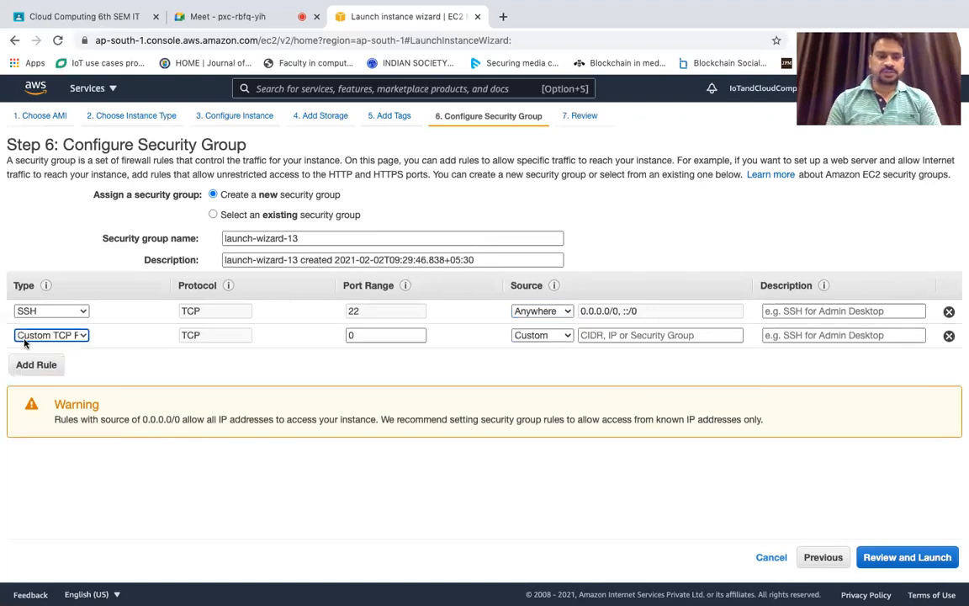
pyautogui.click(80, 338)
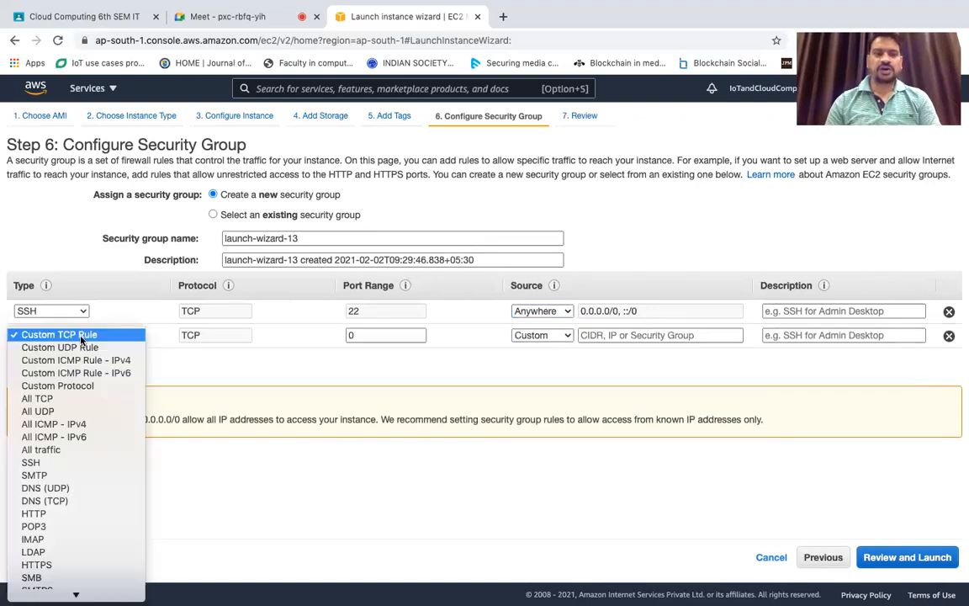
pyautogui.click(88, 515)
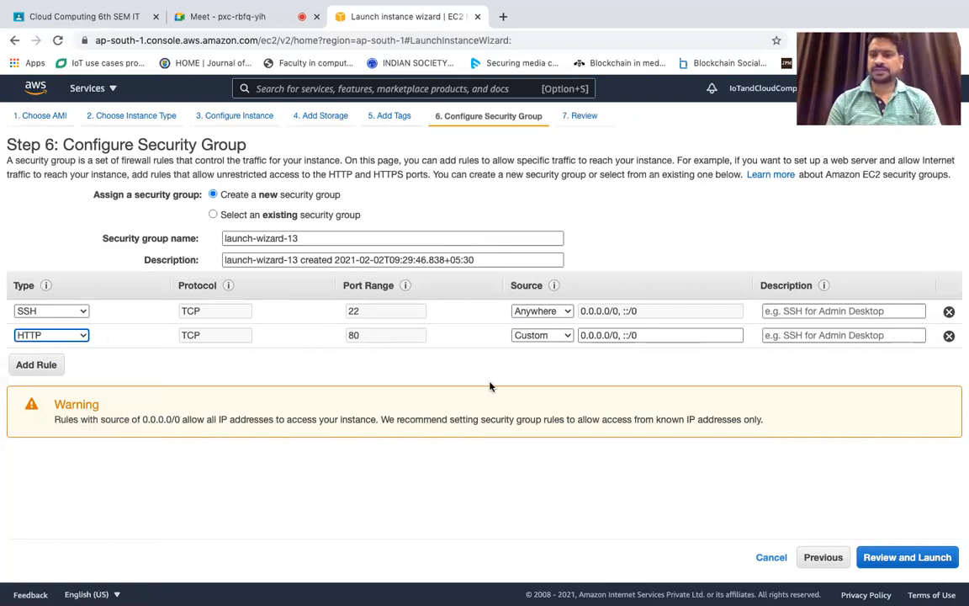
pyautogui.click(563, 336)
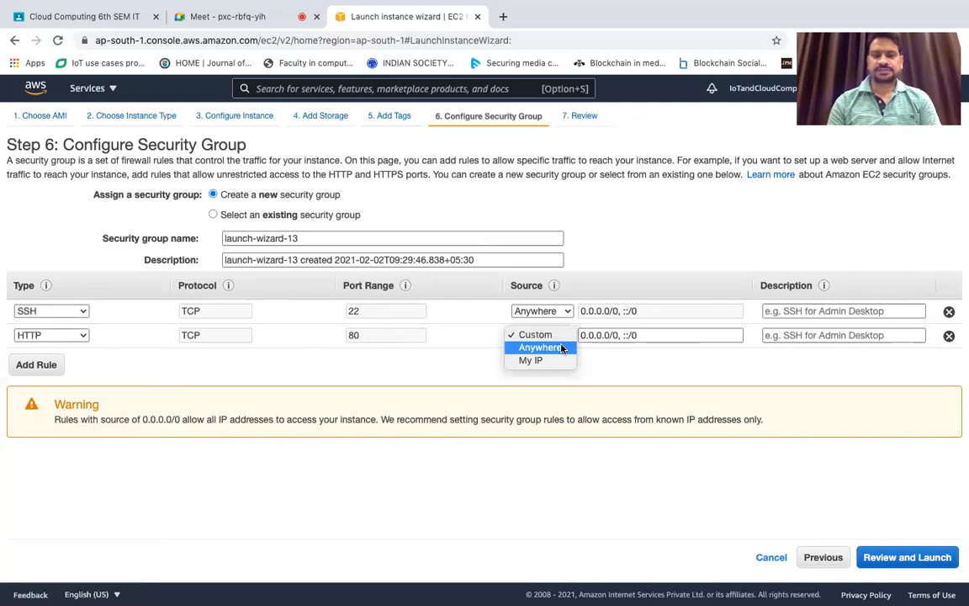
pyautogui.click(563, 348)
pyautogui.click(559, 337)
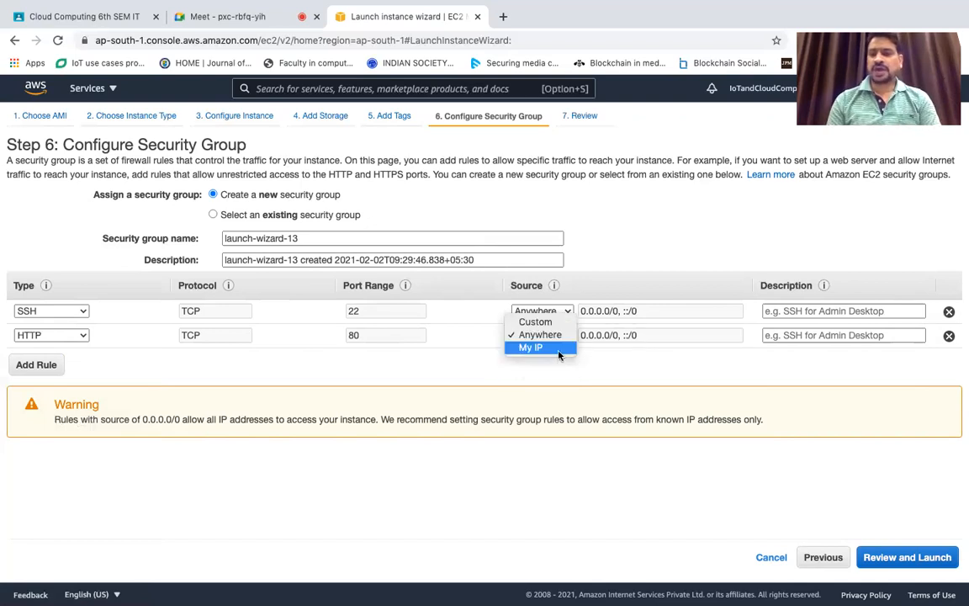
pyautogui.click(565, 367)
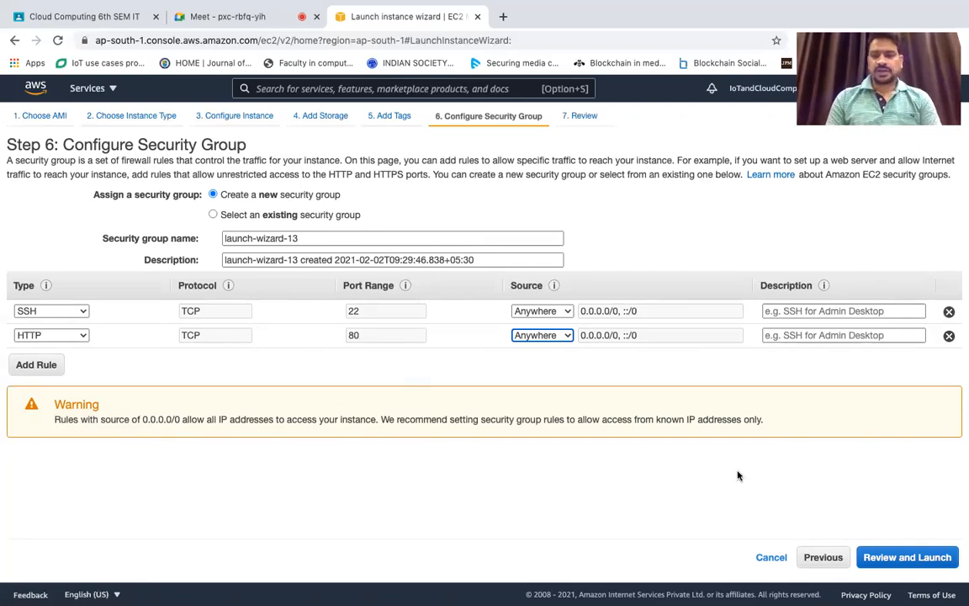
# Continue to the launch review and check the AMI, instance type and security group rules.
pyautogui.click(905, 559)
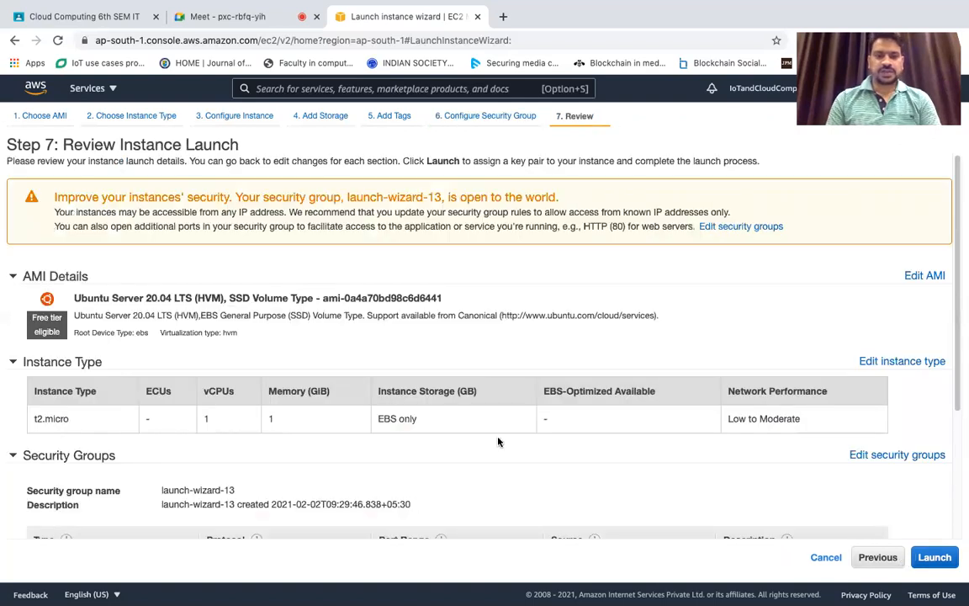
pyautogui.scroll(-1, 223, 267)
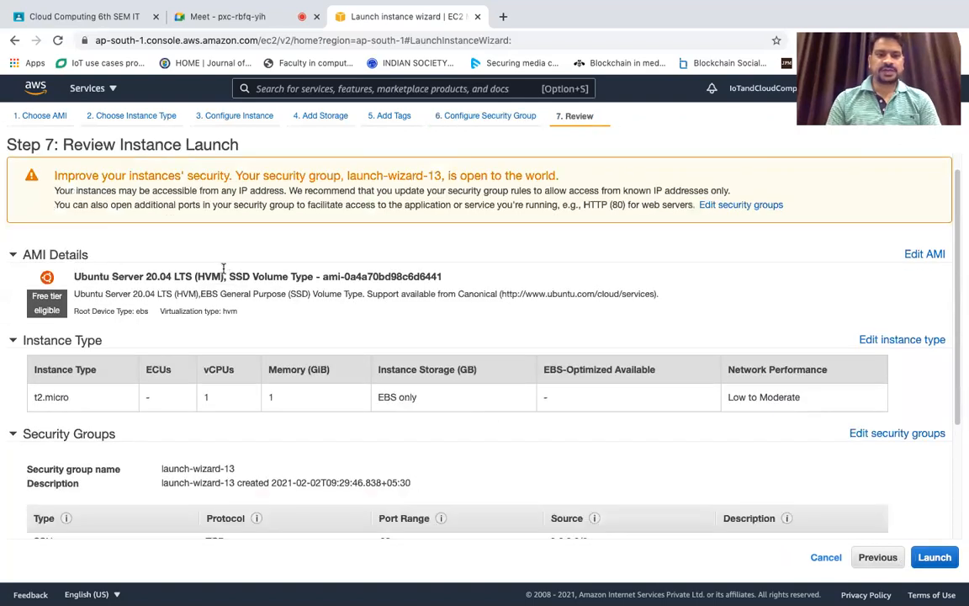
pyautogui.scroll(-3, 296, 276)
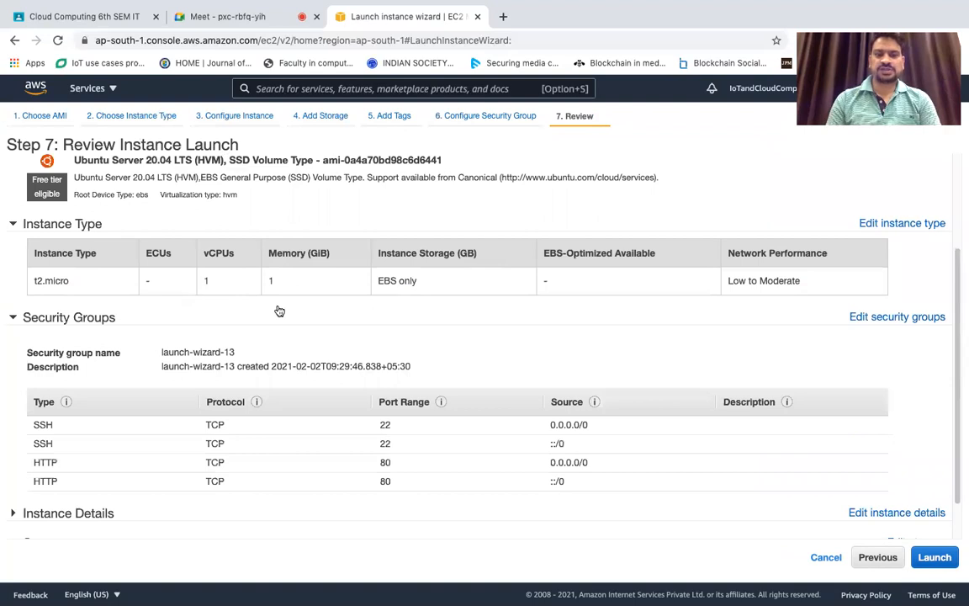
pyautogui.scroll(-1, 311, 326)
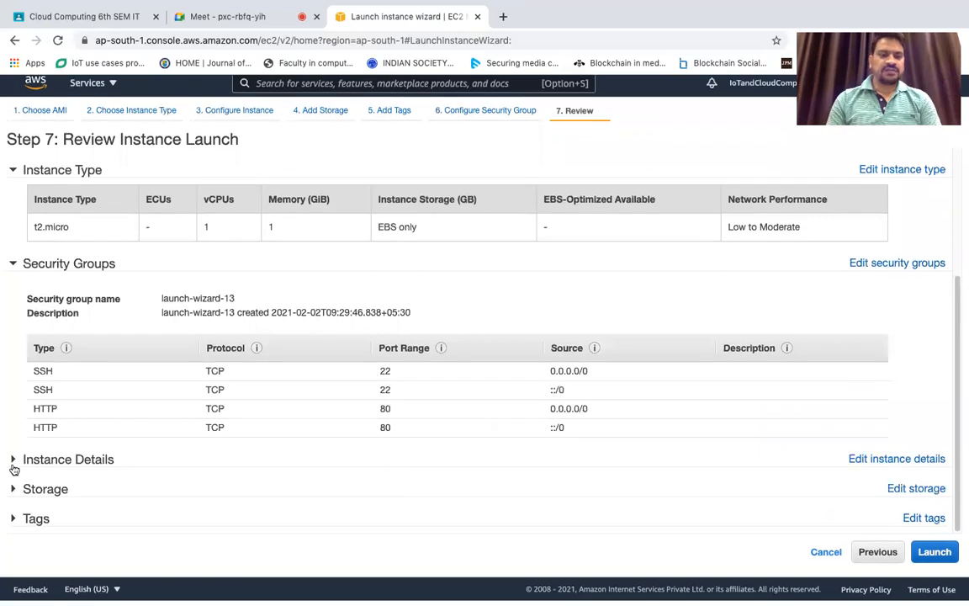
# Expand the instance details, storage and tags sections of the launch review and check their settings.
pyautogui.click(56, 468)
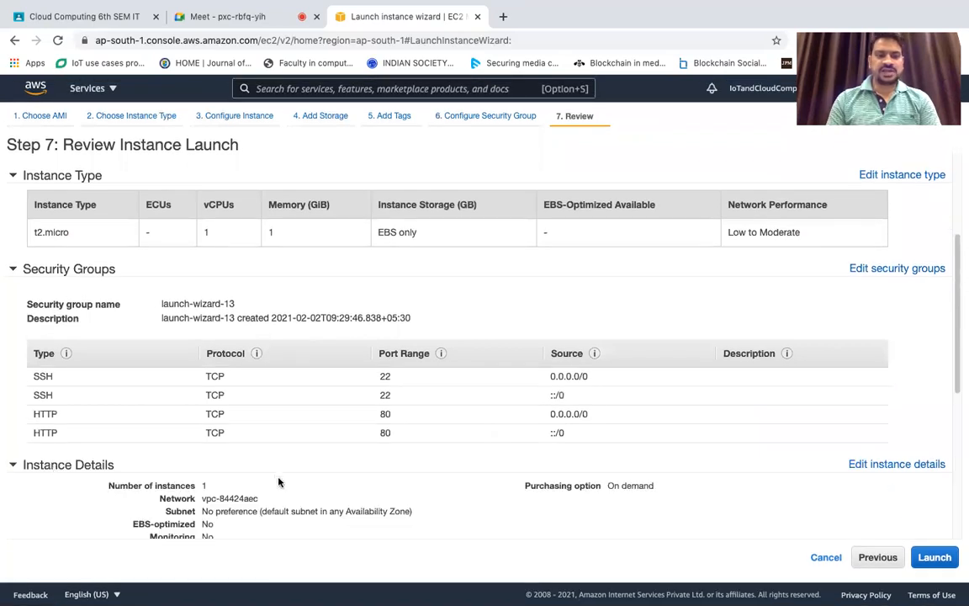
pyautogui.scroll(-3, 278, 478)
pyautogui.scroll(-1, 51, 495)
pyautogui.click(48, 497)
pyautogui.scroll(-1, 325, 495)
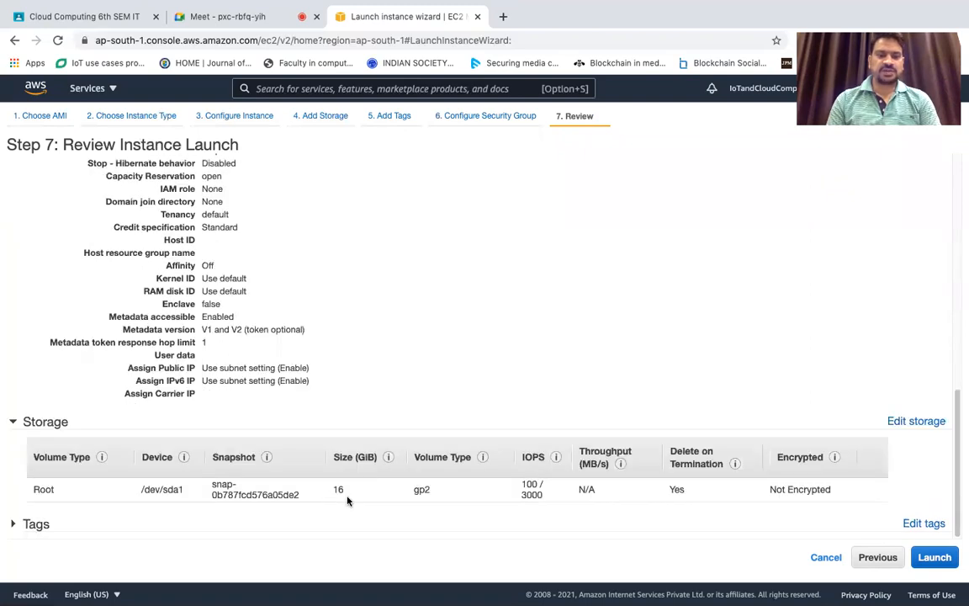
pyautogui.click(33, 526)
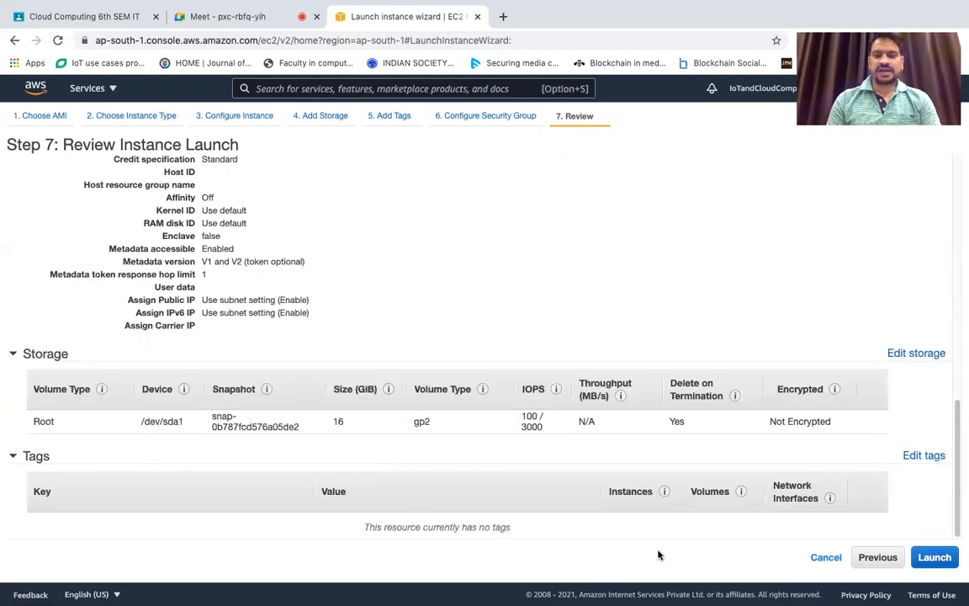
# Proceed to launch, create a new key pair named cc_class and download its private key file.
pyautogui.click(934, 559)
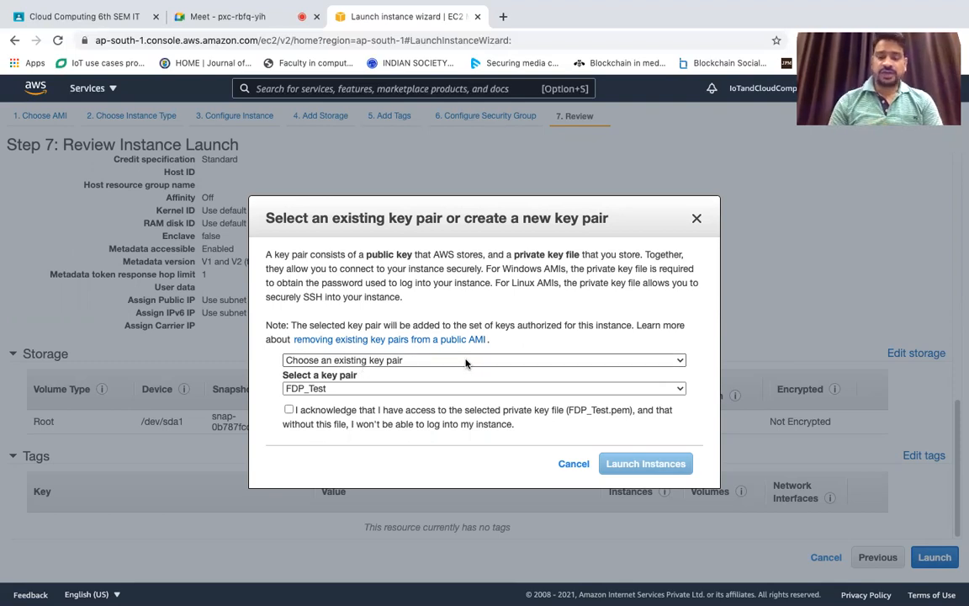
pyautogui.click(466, 360)
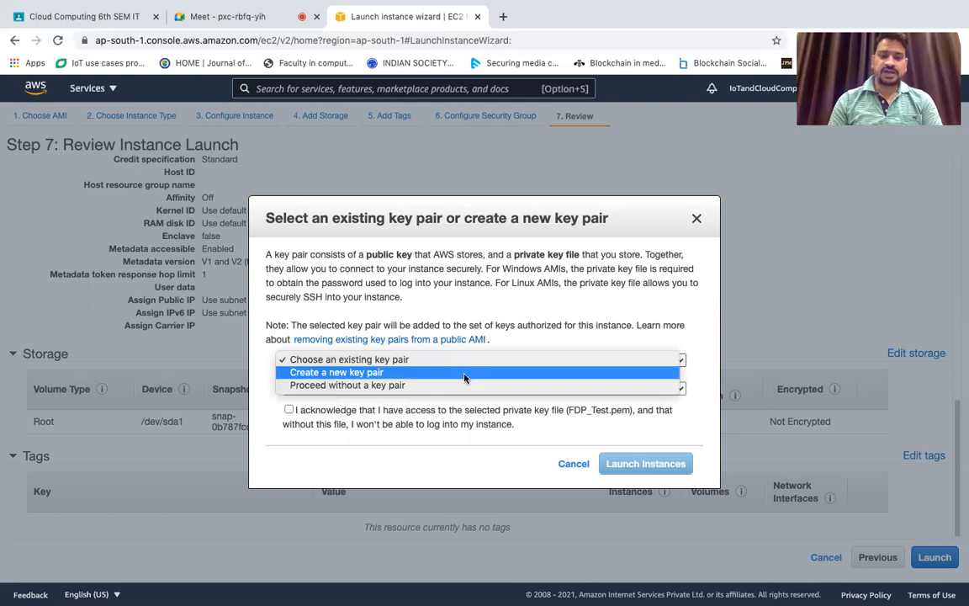
pyautogui.press('Escape')
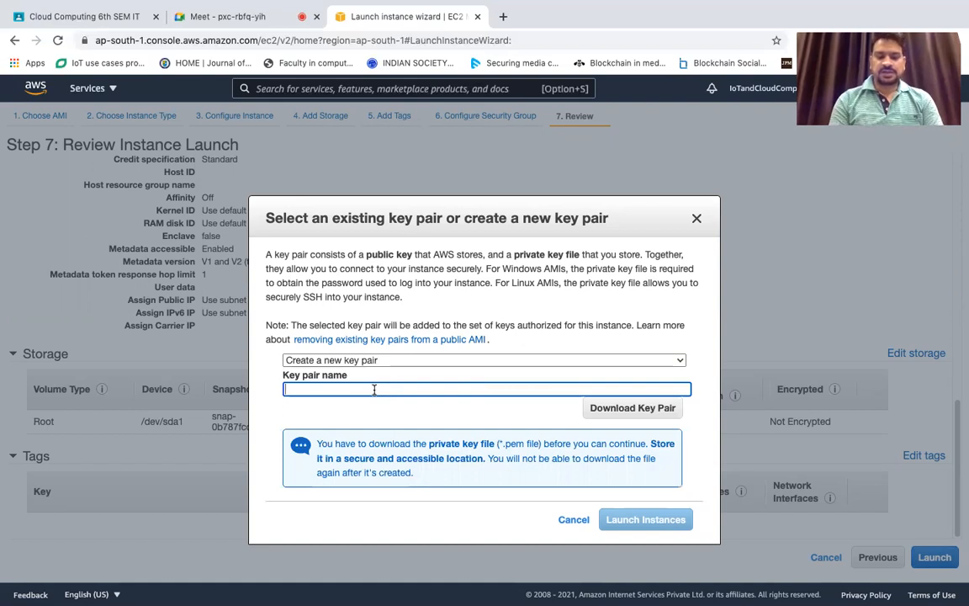
pyautogui.write('c')
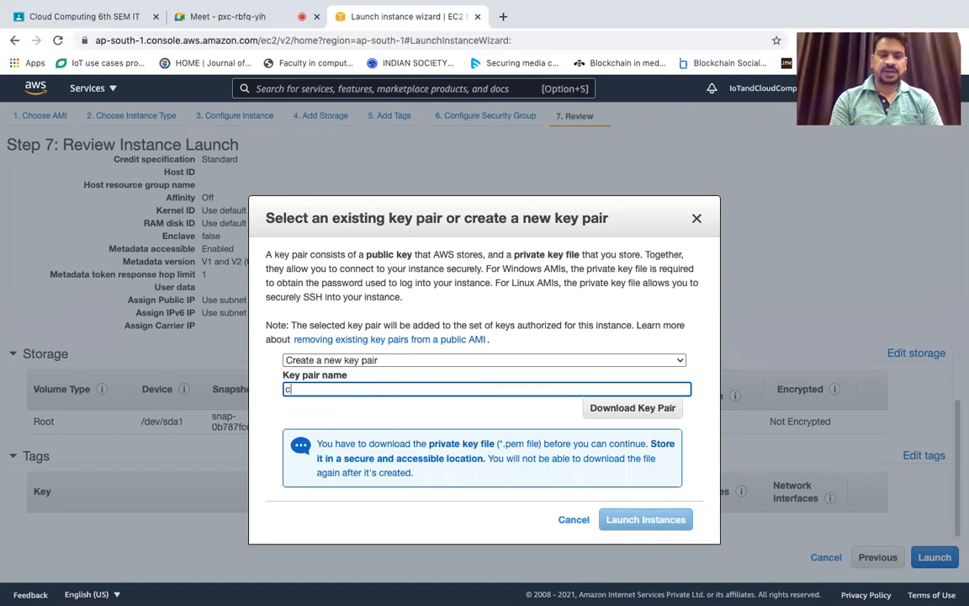
pyautogui.write('c_')
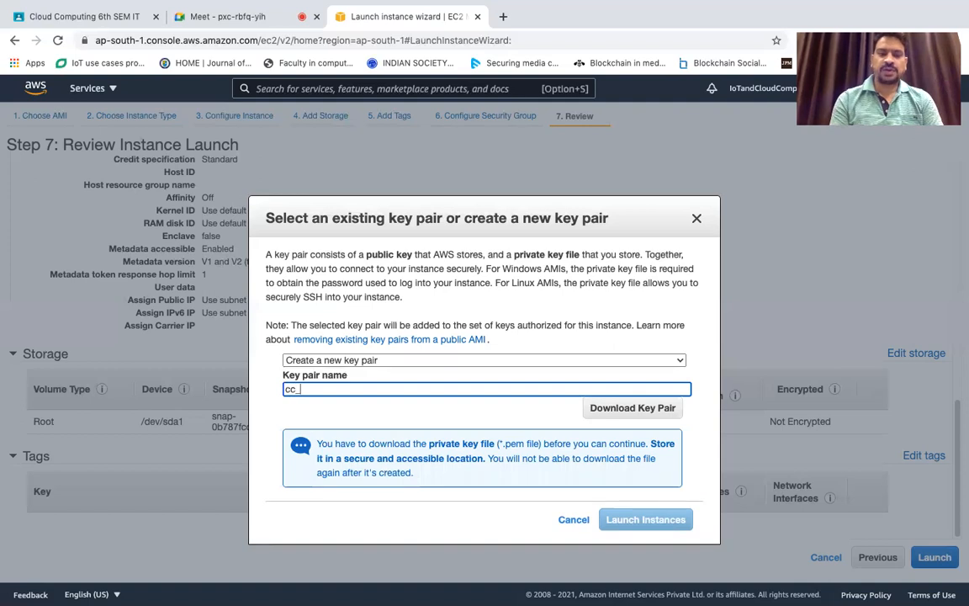
pyautogui.write('class')
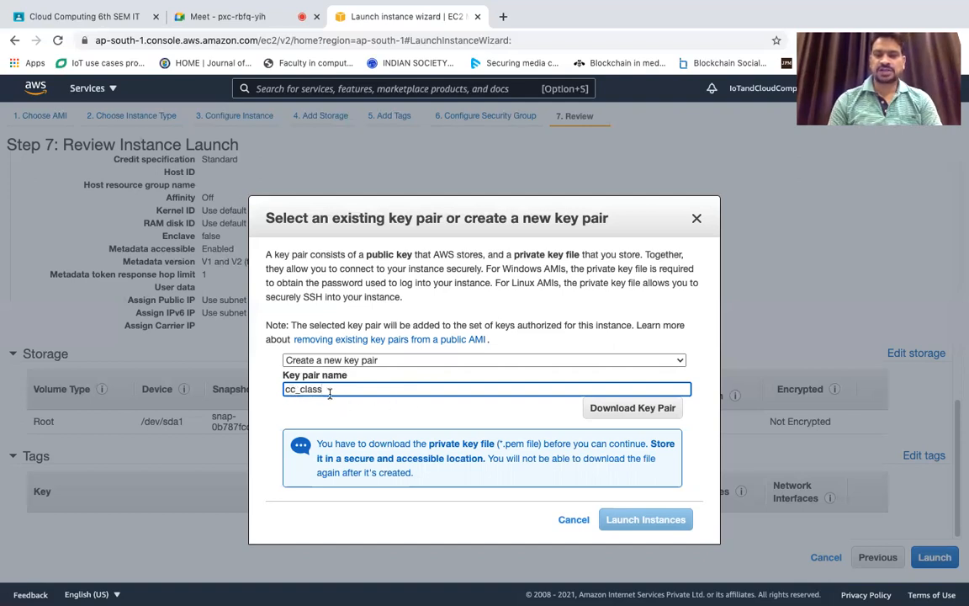
pyautogui.click(625, 409)
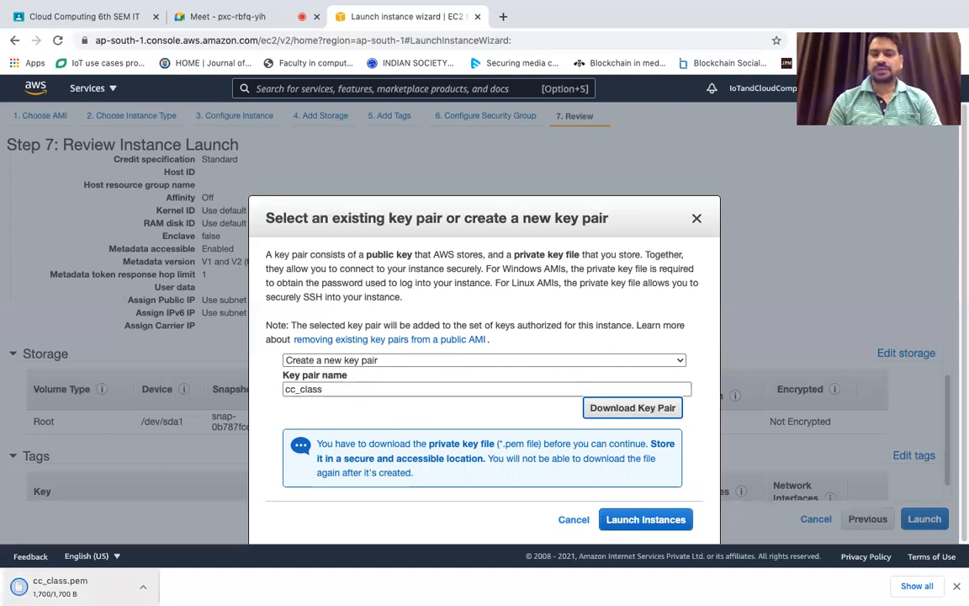
# Reveal the downloaded cc_class.pem file in Finder and launch the instance with the new key pair.
pyautogui.click(143, 586)
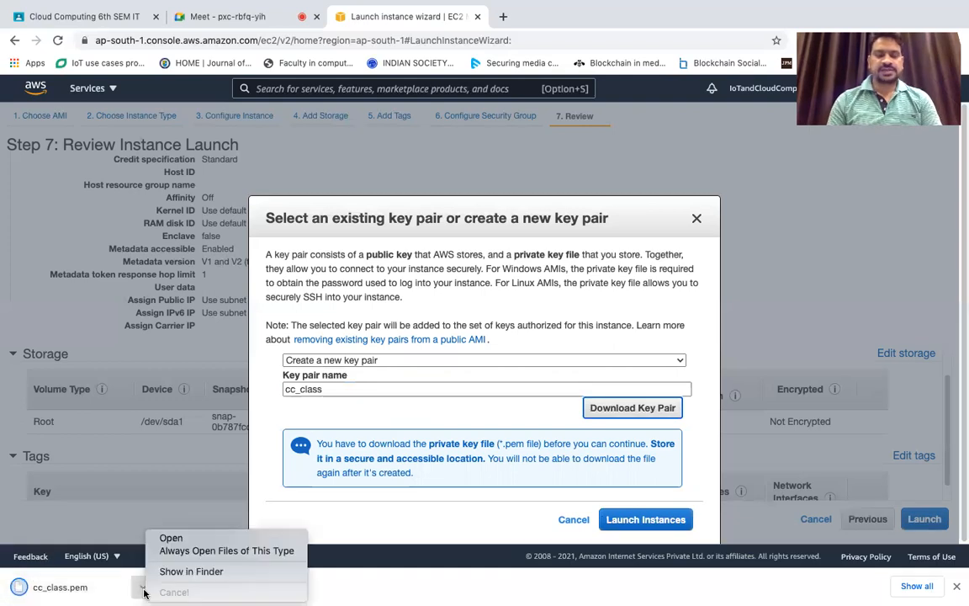
pyautogui.click(205, 574)
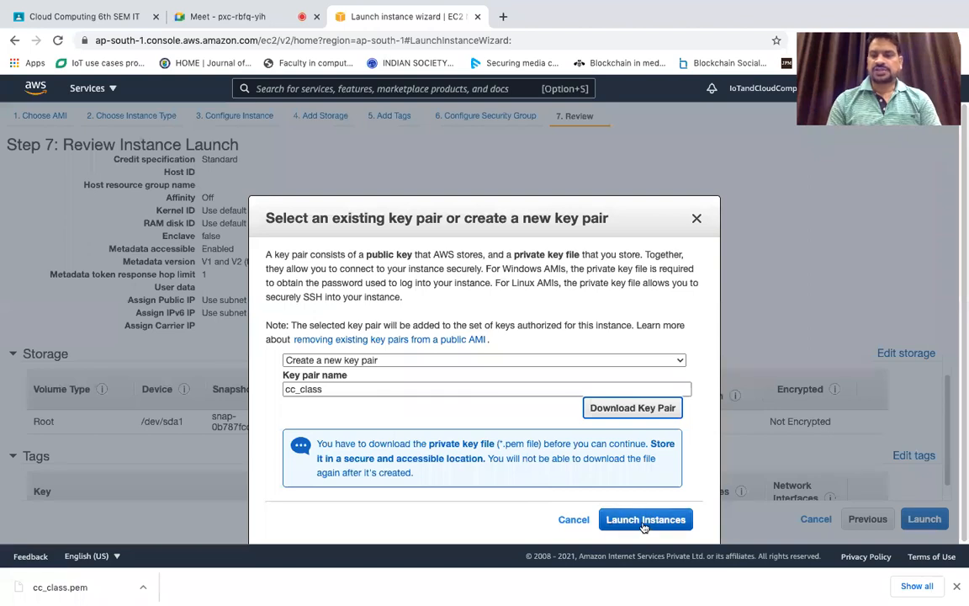
pyautogui.click(644, 522)
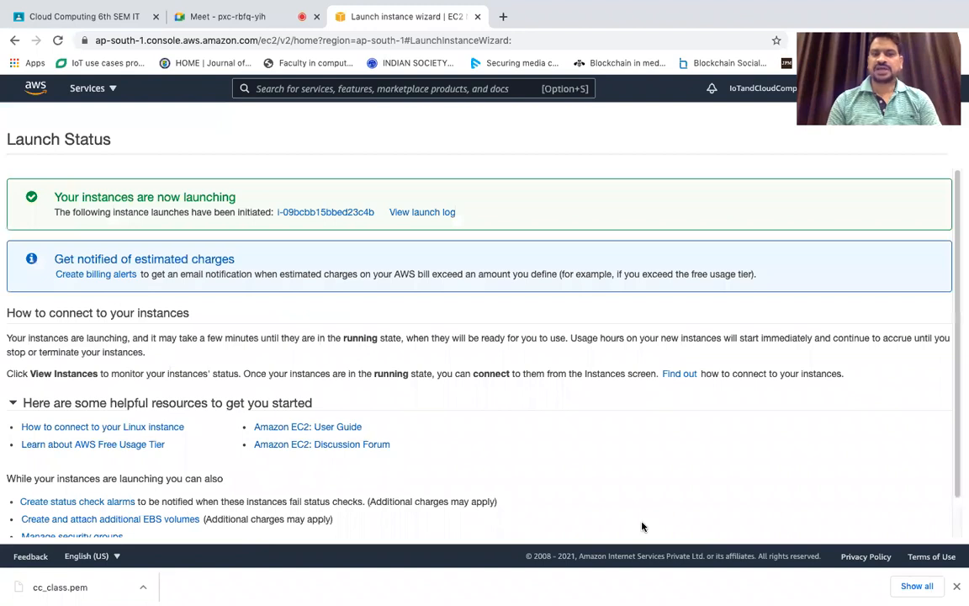
# Open the EC2 dashboard and look over its resources, scheduled events, service health and zone status.
pyautogui.click(100, 89)
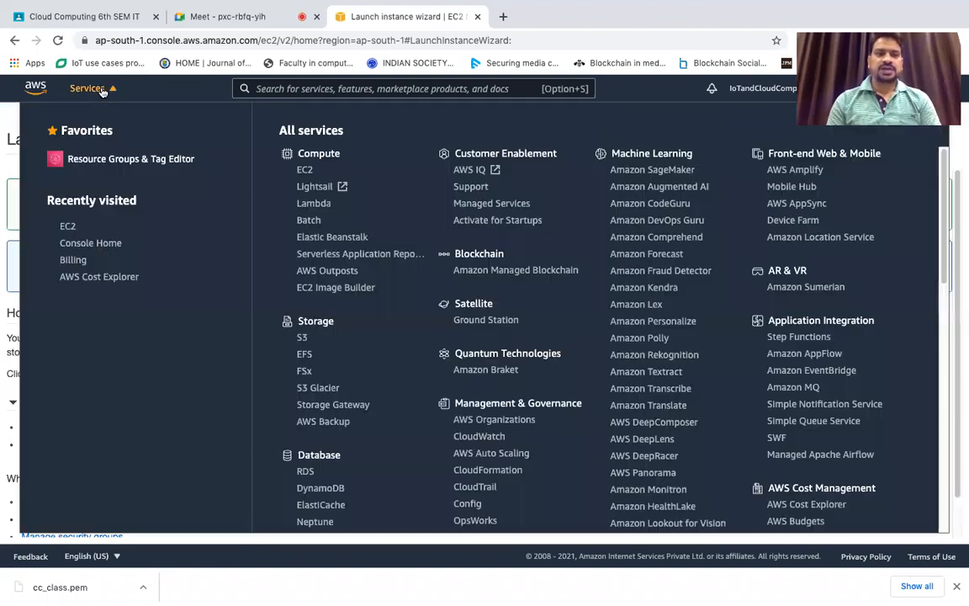
pyautogui.click(303, 171)
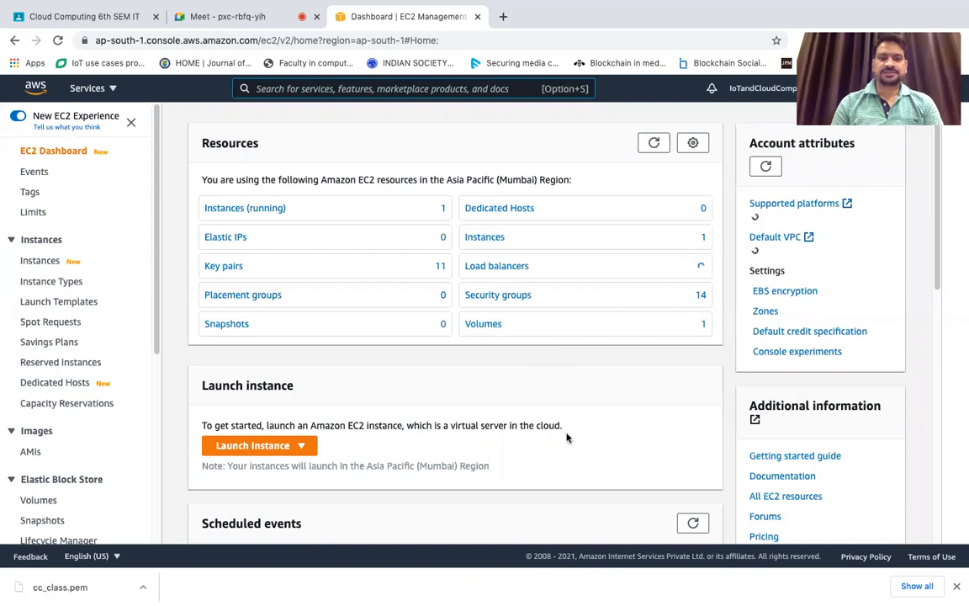
pyautogui.scroll(-3, 584, 438)
pyautogui.scroll(-3, 587, 439)
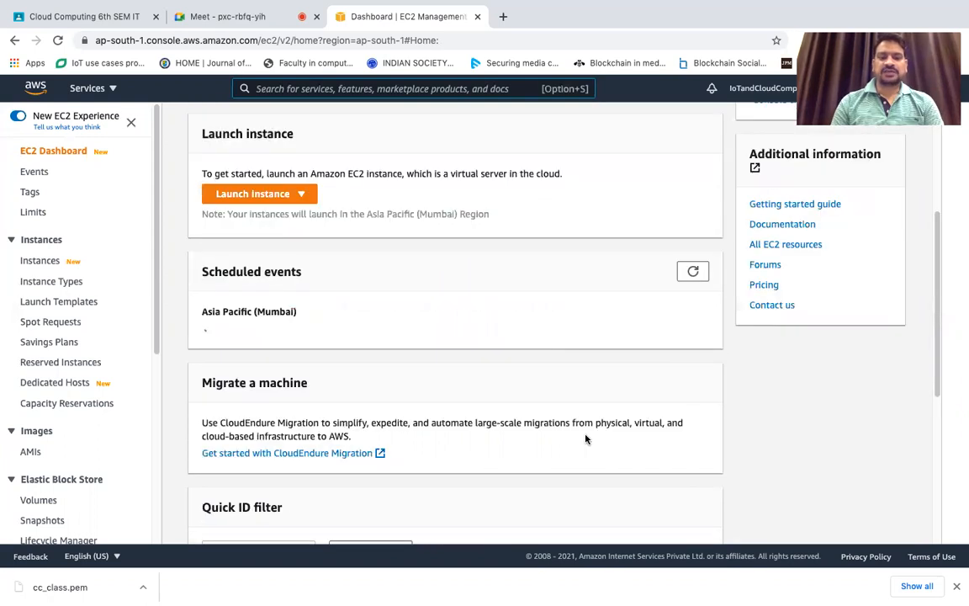
pyautogui.scroll(-6, 587, 438)
pyautogui.scroll(-2, 586, 439)
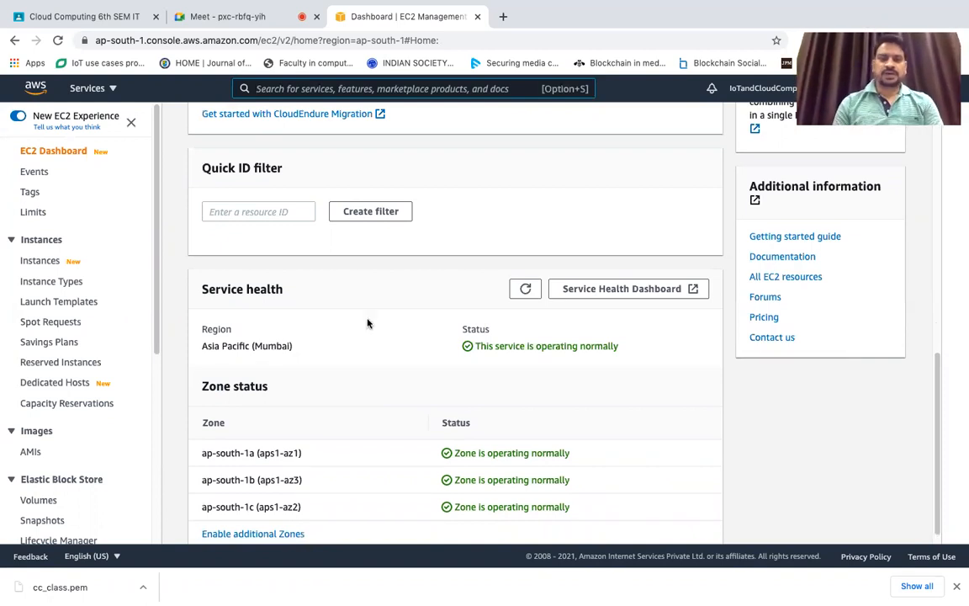
pyautogui.scroll(1, 368, 323)
pyautogui.scroll(10, 368, 323)
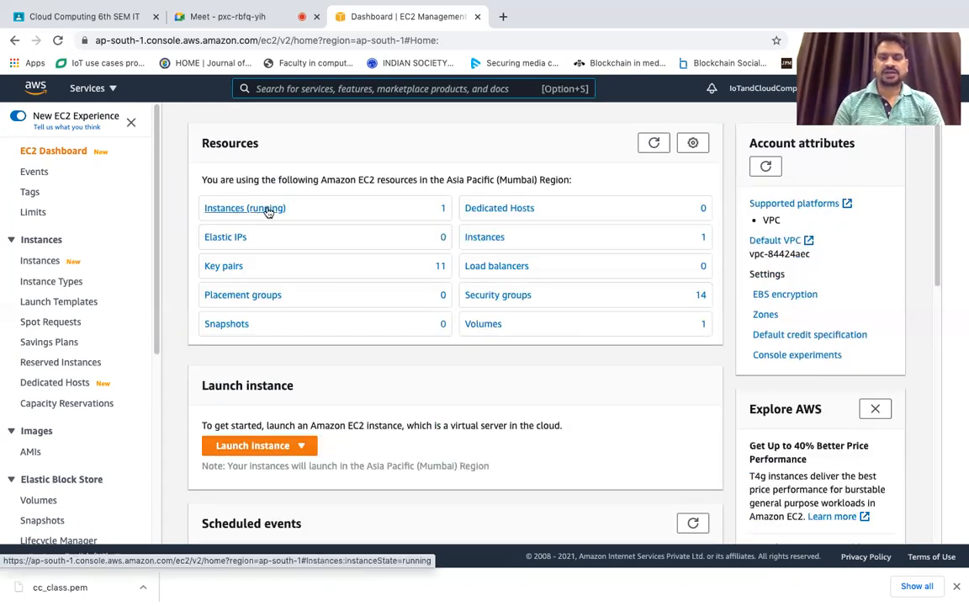
# List the running instances and examine the new instance's state, public IPv4 address, security group, key name and launch time.
pyautogui.click(261, 215)
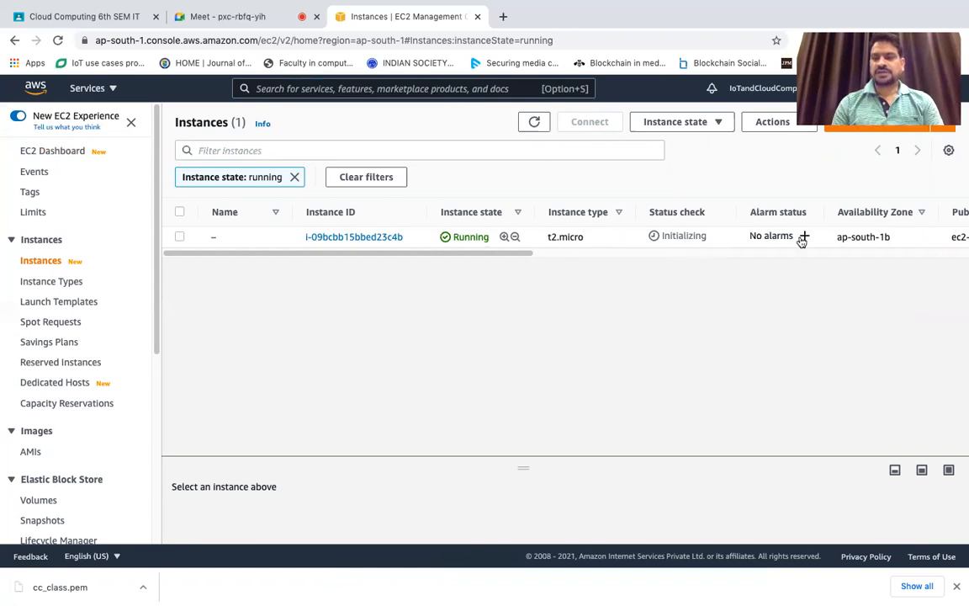
pyautogui.hscroll(3, 798, 239)
pyautogui.hscroll(2, 798, 238)
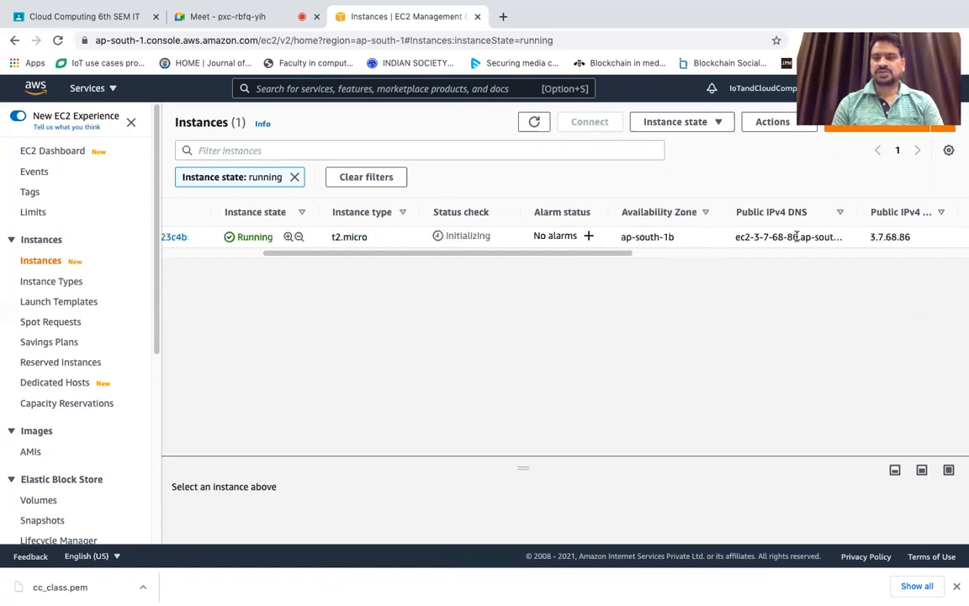
pyautogui.hscroll(2, 797, 238)
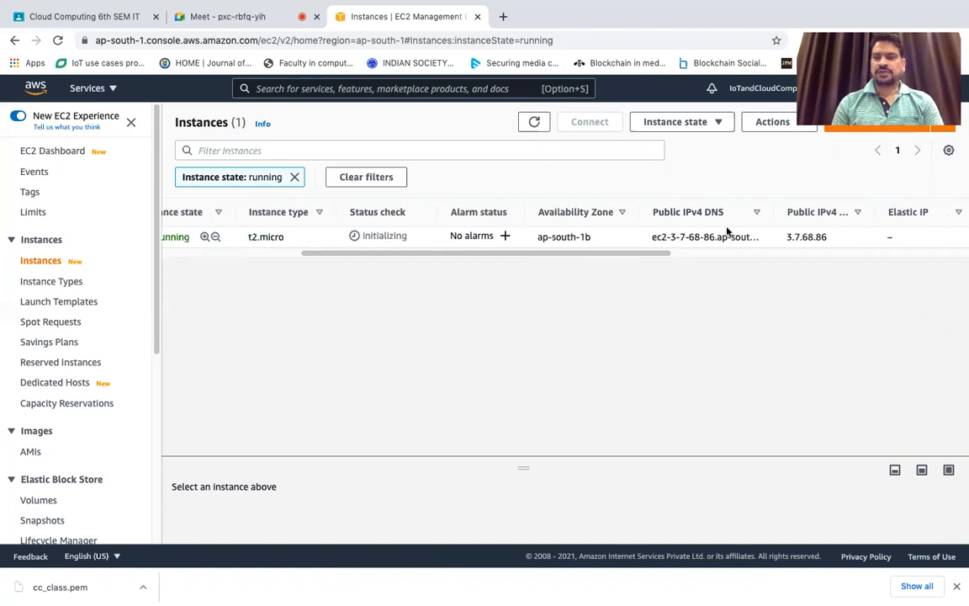
pyautogui.hscroll(4, 765, 239)
pyautogui.click(623, 212)
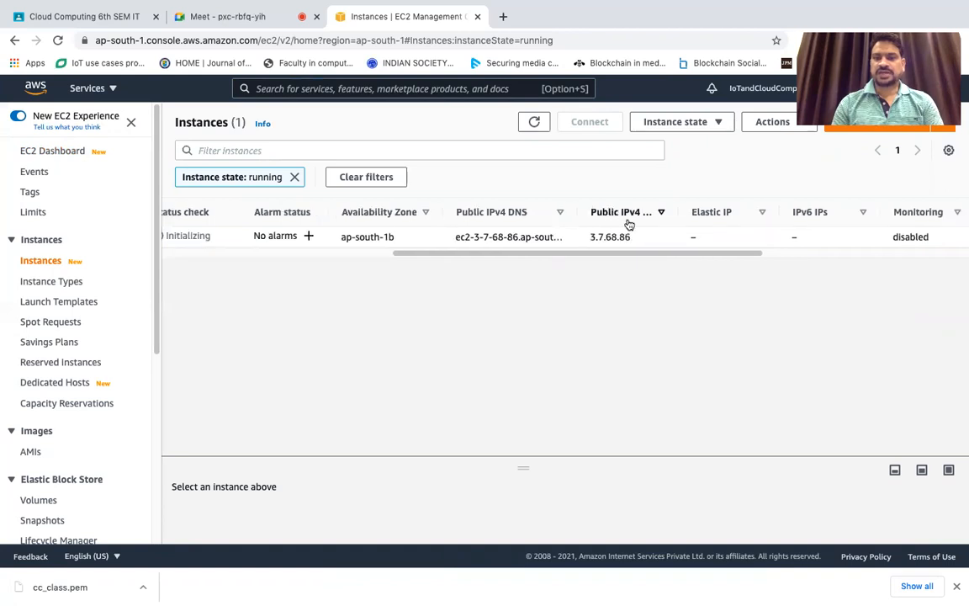
pyautogui.click(757, 215)
pyautogui.hscroll(4, 589, 223)
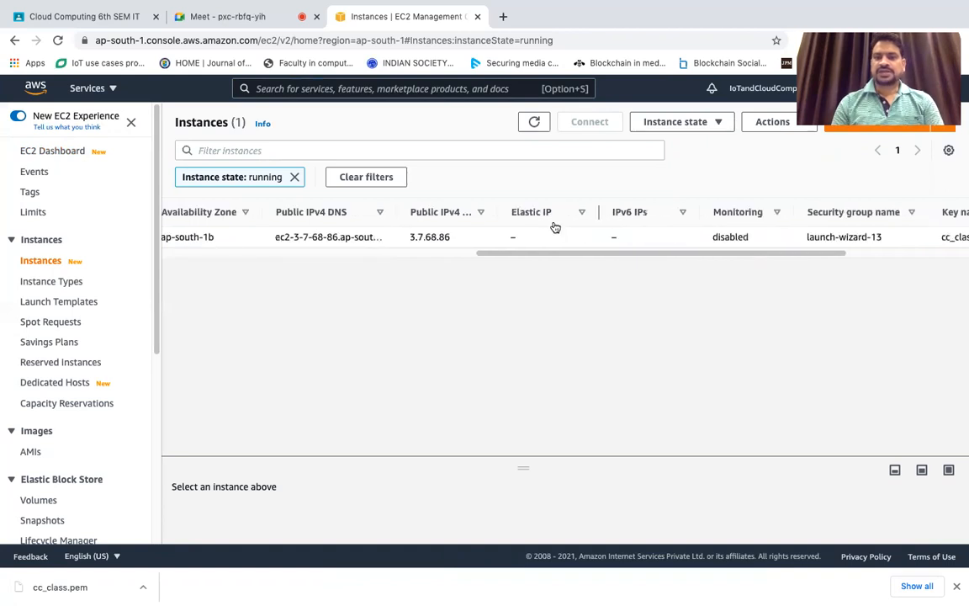
pyautogui.click(639, 220)
pyautogui.click(743, 217)
pyautogui.hscroll(5, 753, 235)
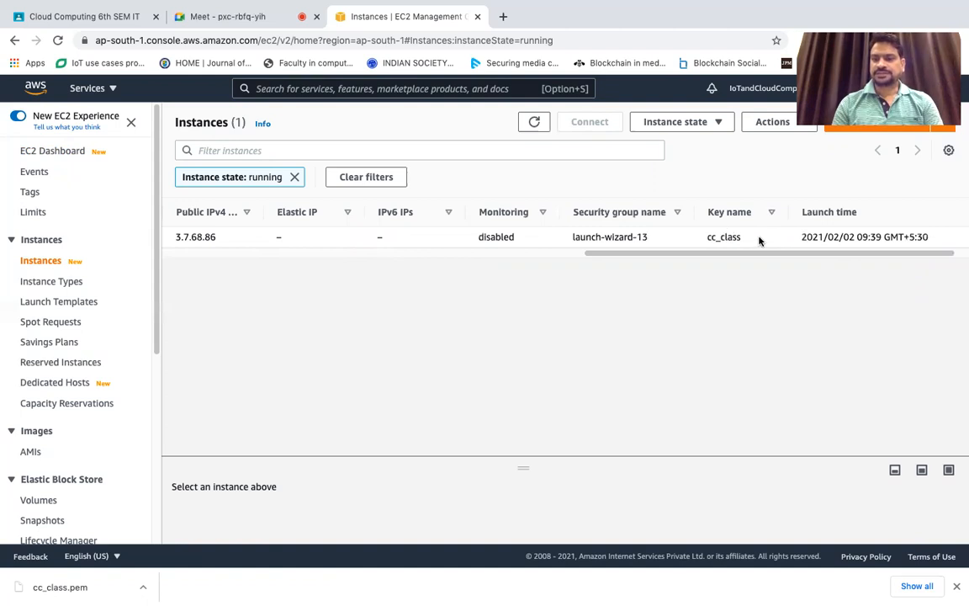
pyautogui.hscroll(2, 759, 242)
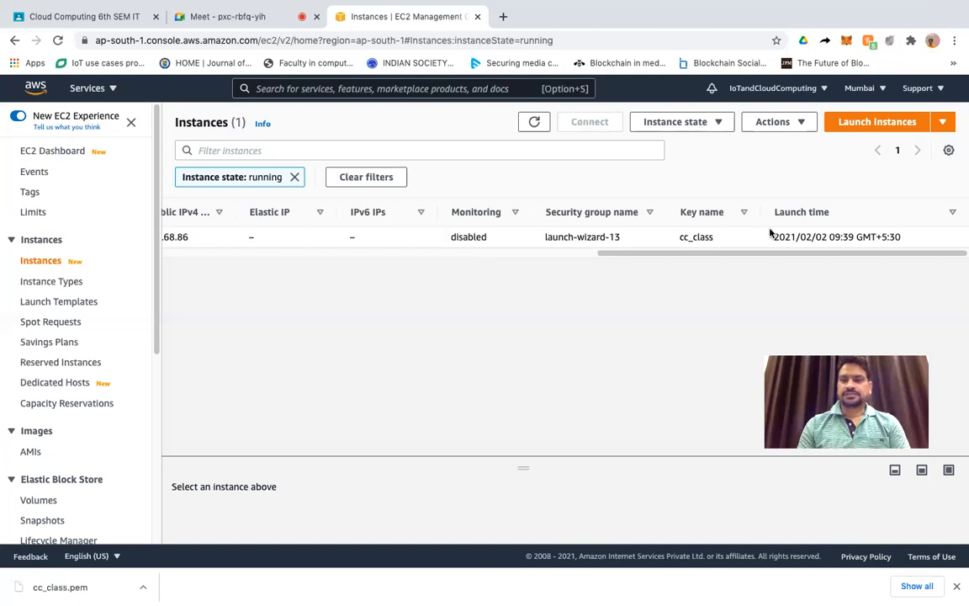
# Open the running t2.micro instance's details from the running instances list and copy its public IPv4 address.
pyautogui.hscroll(-5, 530, 228)
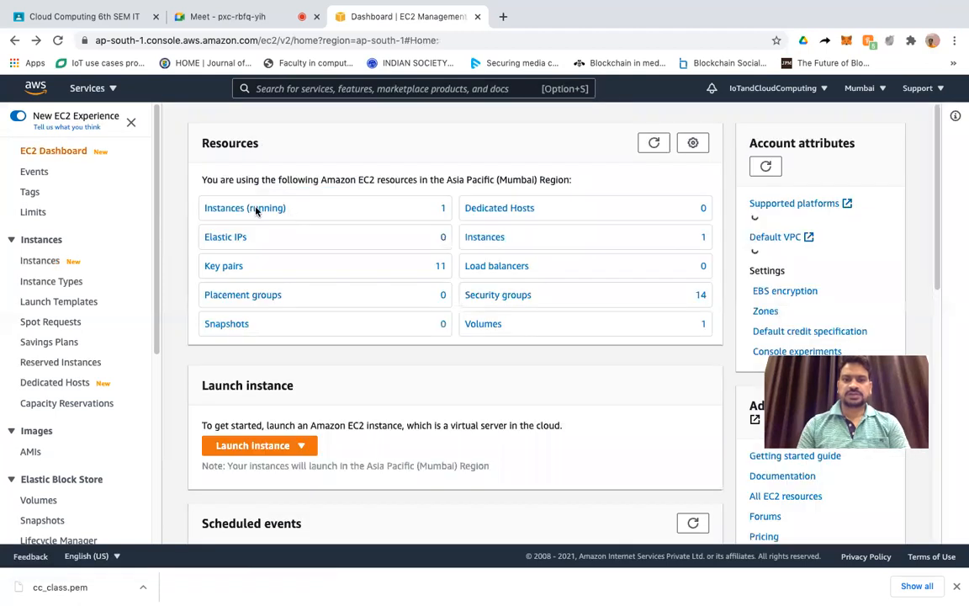
pyautogui.click(260, 210)
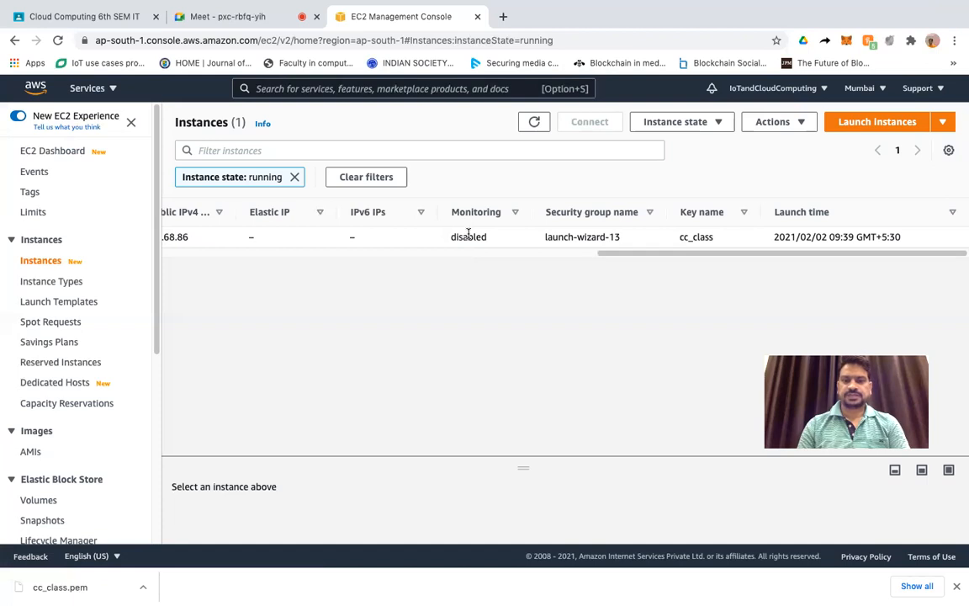
pyautogui.hscroll(-10, 469, 235)
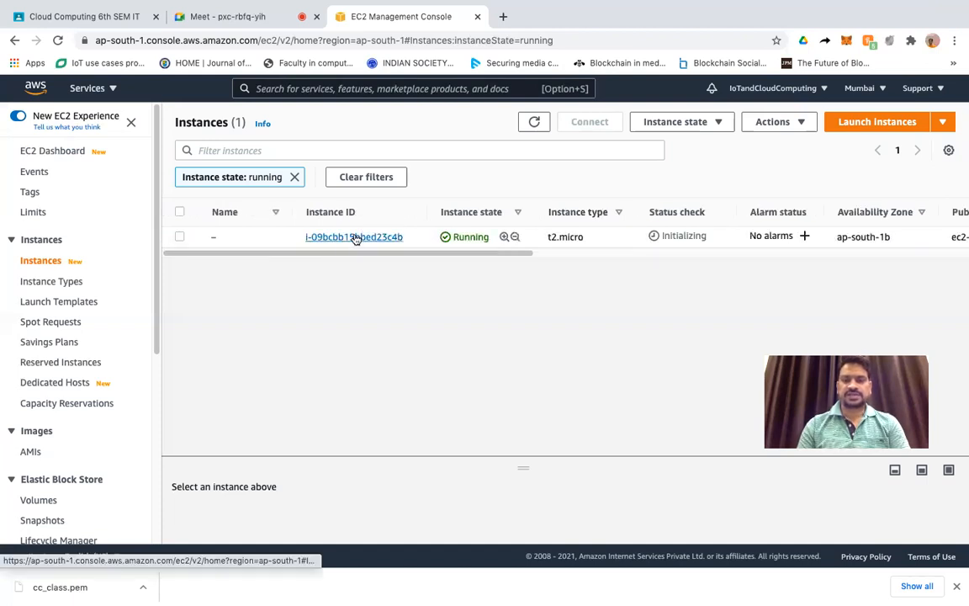
pyautogui.click(356, 237)
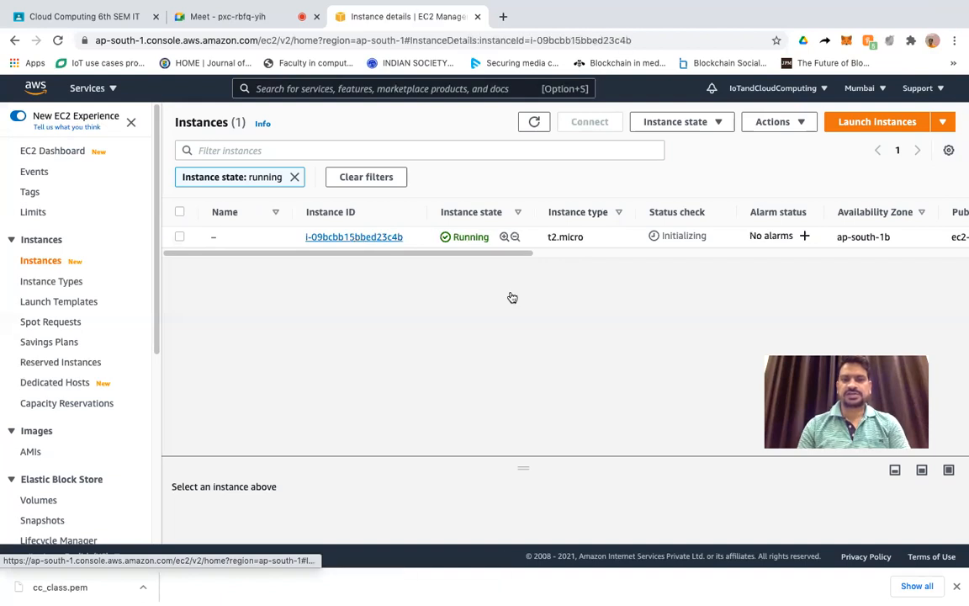
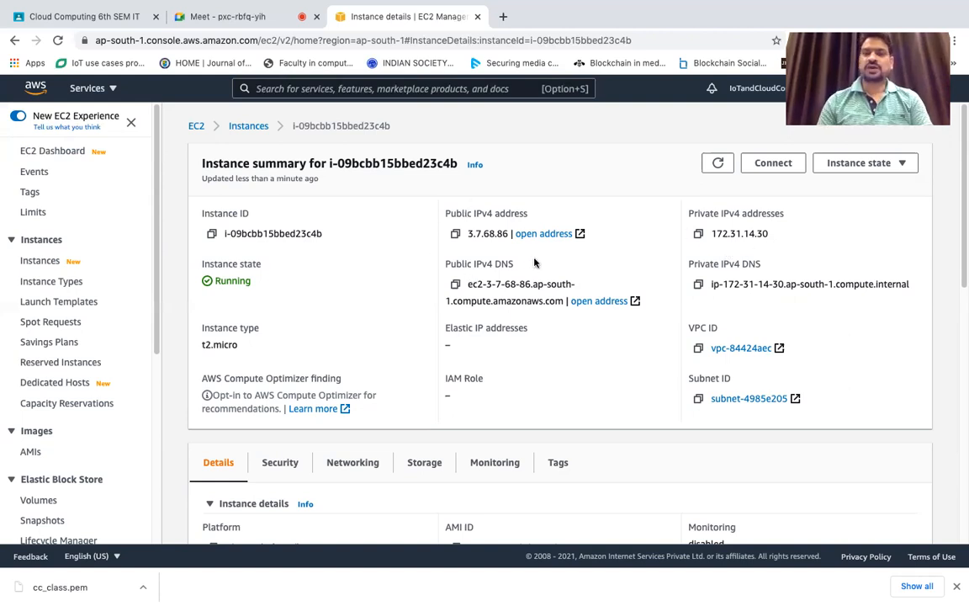
pyautogui.click(455, 236)
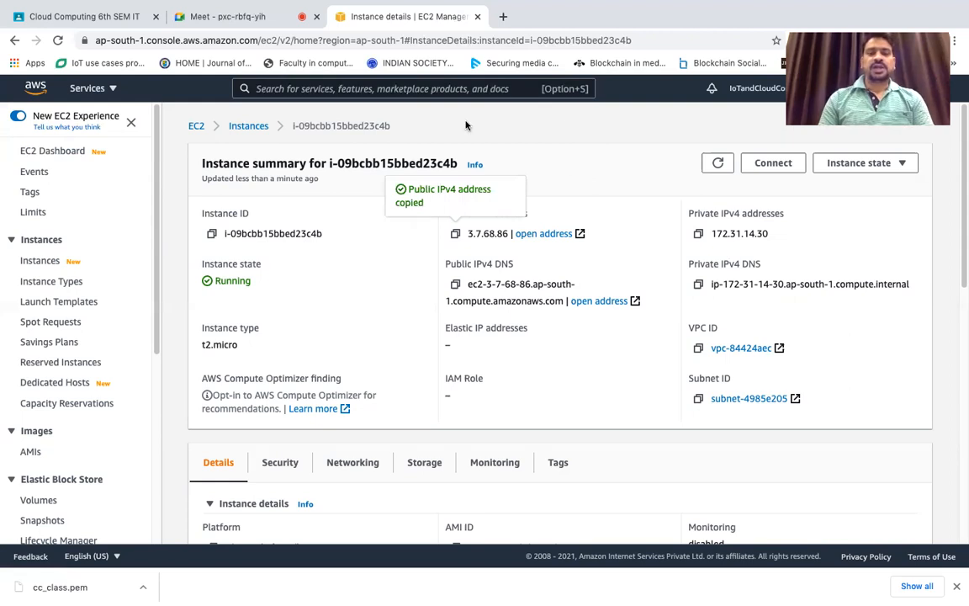
# Find Terminal.app with a system-wide search and switch to it.
pyautogui.press('super+space')
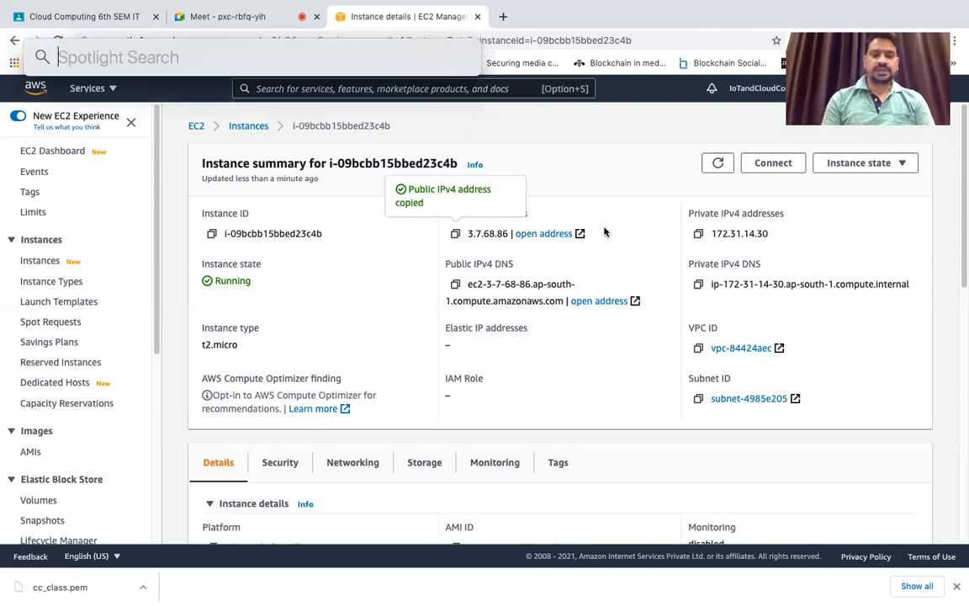
pyautogui.write('terminal.app')
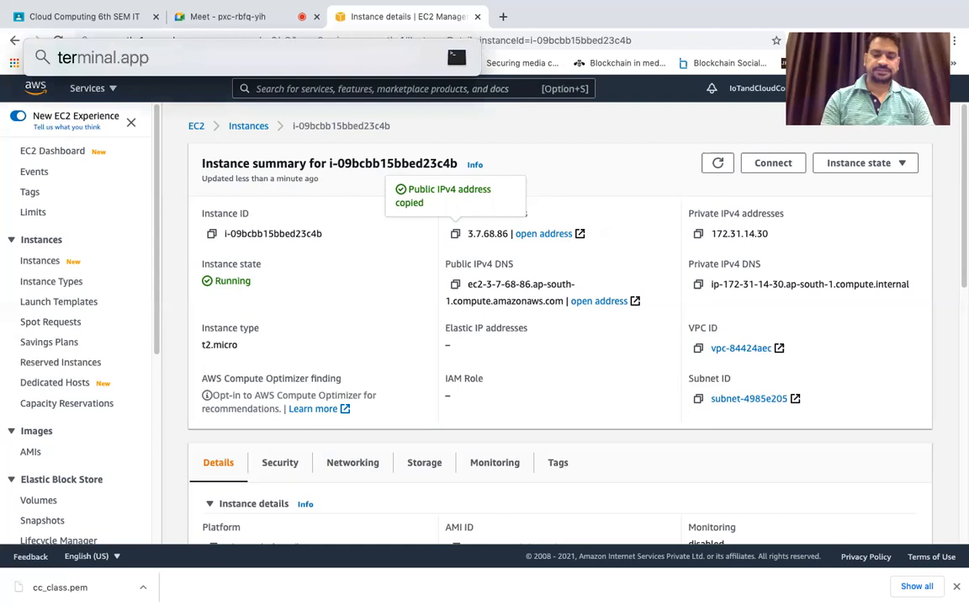
pyautogui.write('mi')
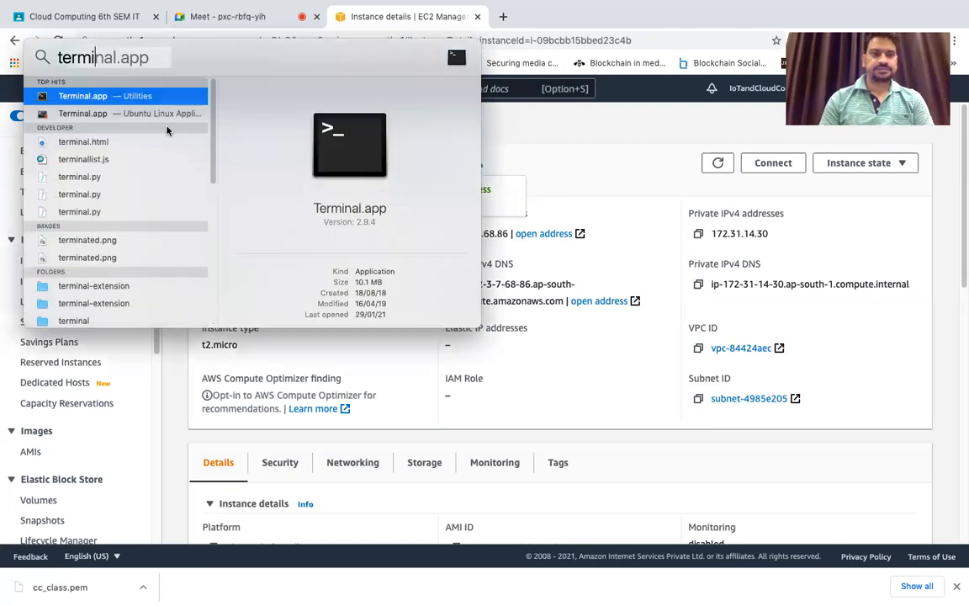
pyautogui.doubleClick(153, 100)
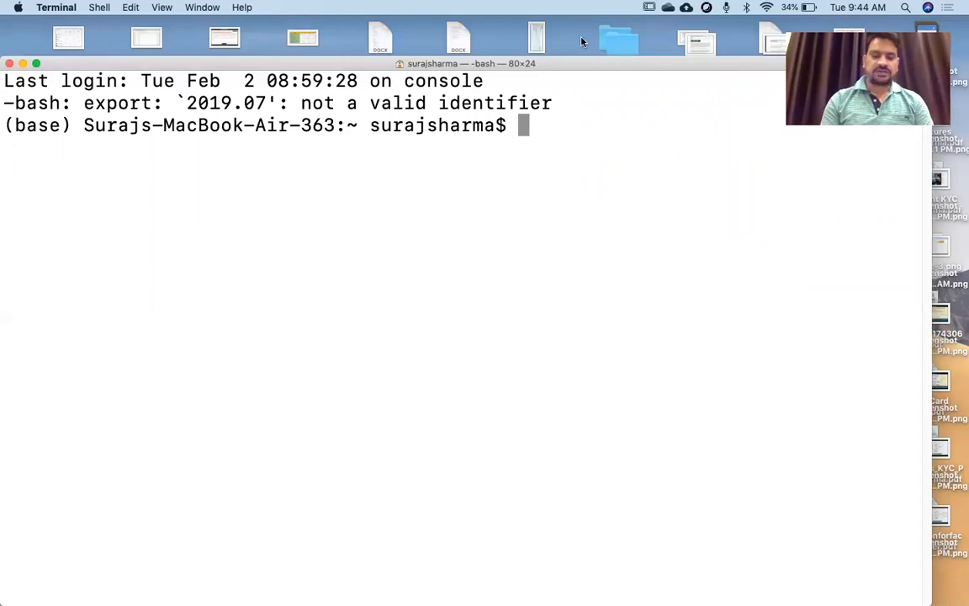
# Change the working directory to Downloads, where the key file is stored.
pyautogui.write('cd D')
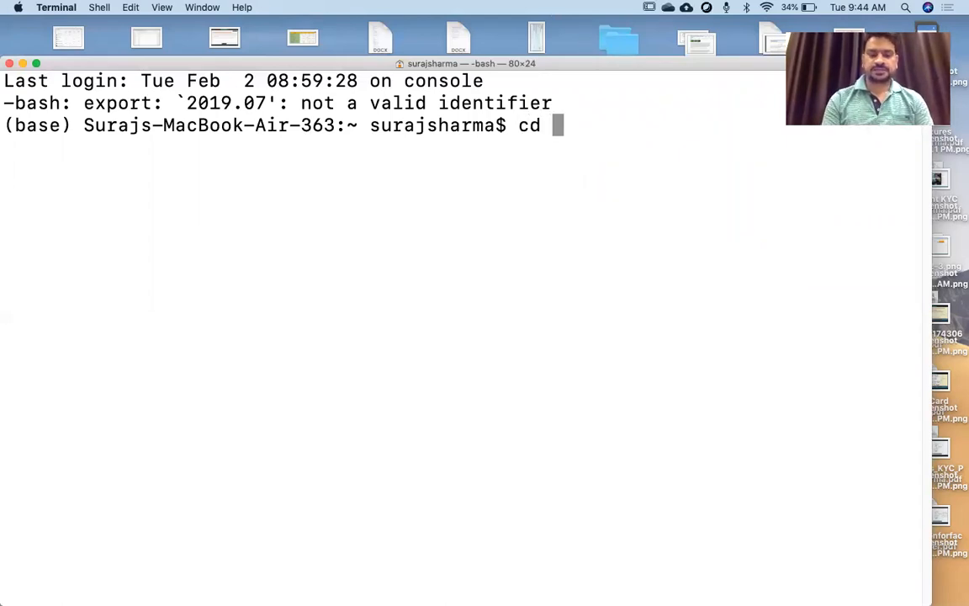
pyautogui.write('ow')
pyautogui.press('Tab')
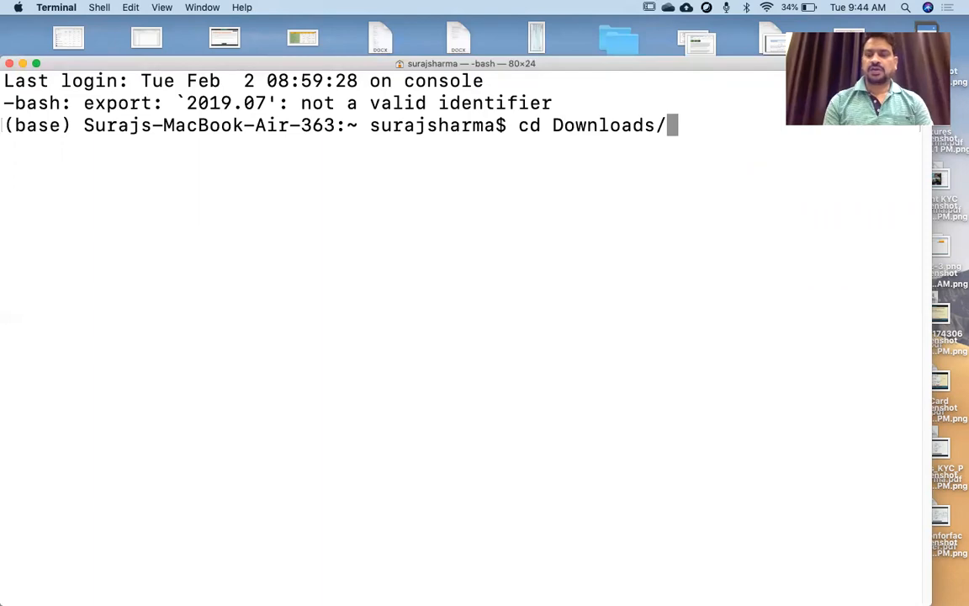
pyautogui.press('Return')
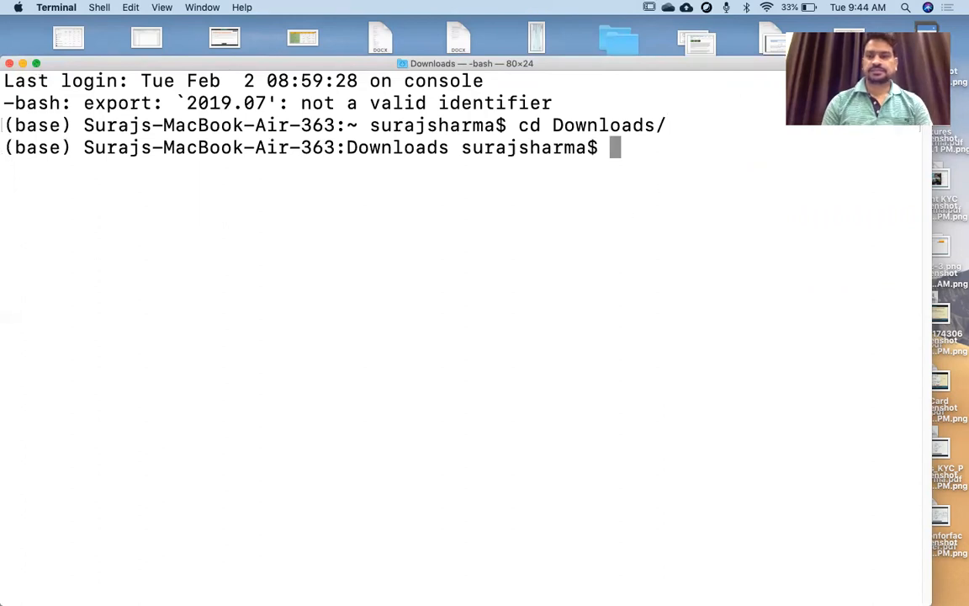
pyautogui.moveTo(869, 4); pyautogui.dragTo(855, 4)
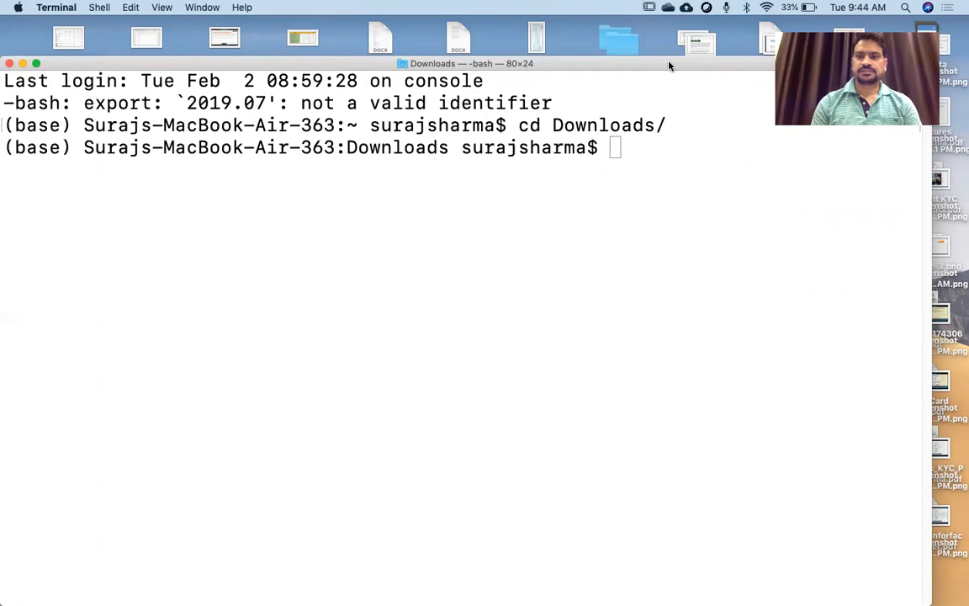
pyautogui.moveTo(670, 68); pyautogui.dragTo(675, 120)
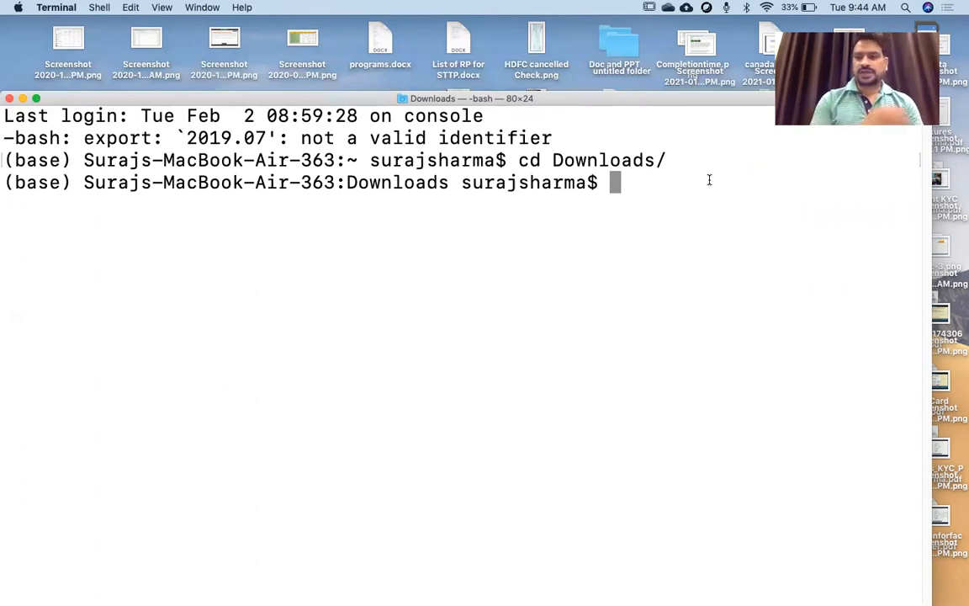
pyautogui.write('ssh')
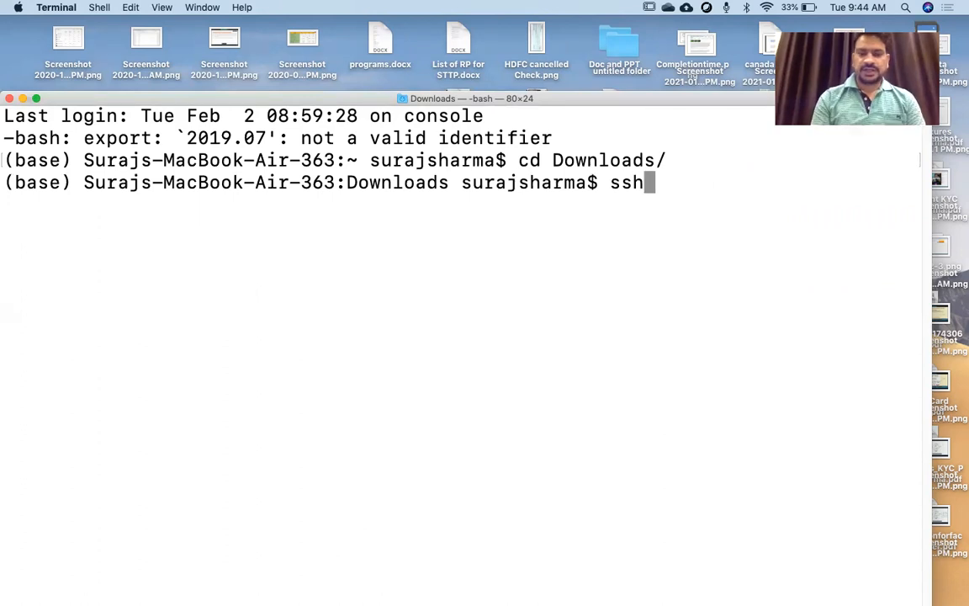
pyautogui.write(' -i')
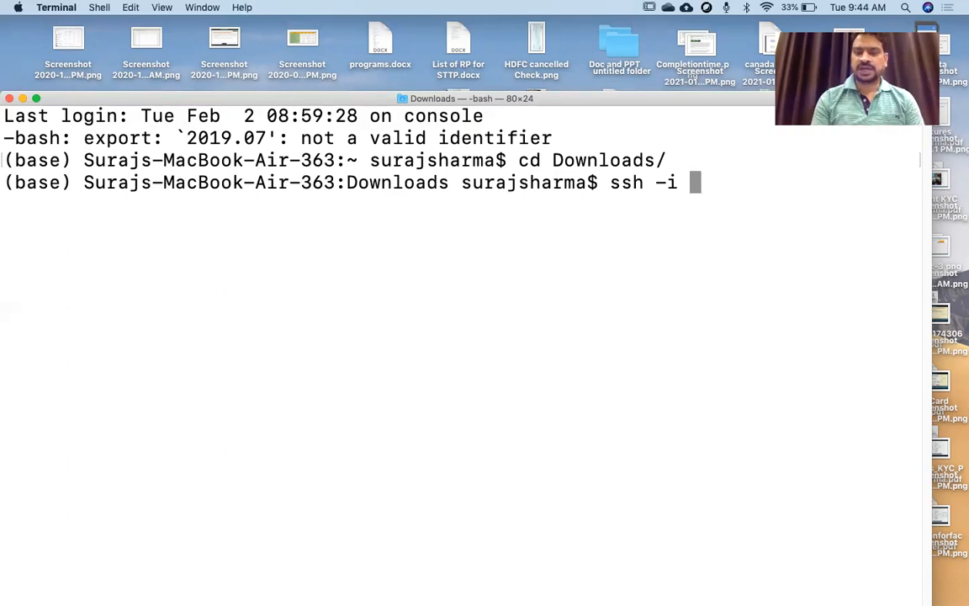
pyautogui.write(' cc_')
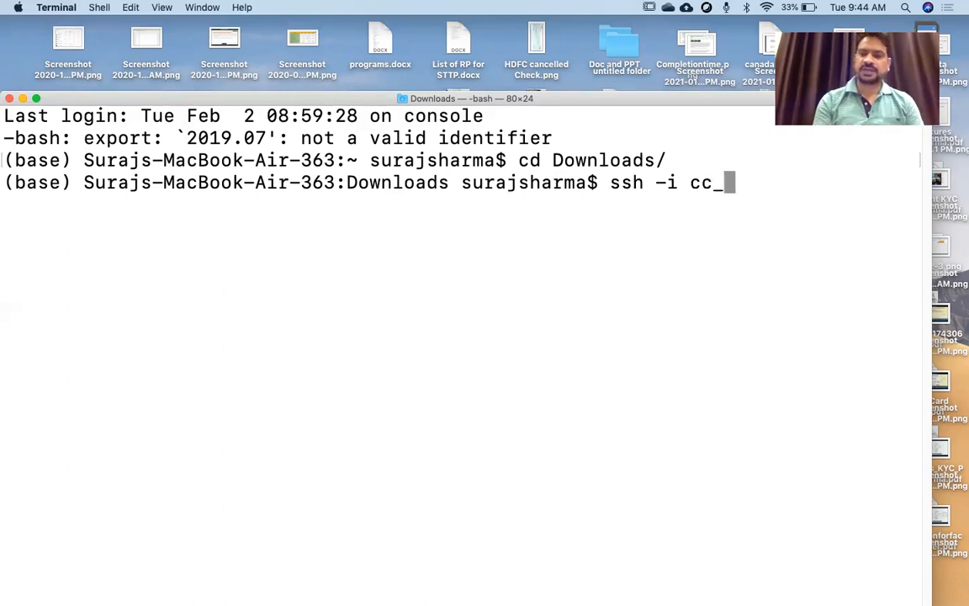
pyautogui.write('class')
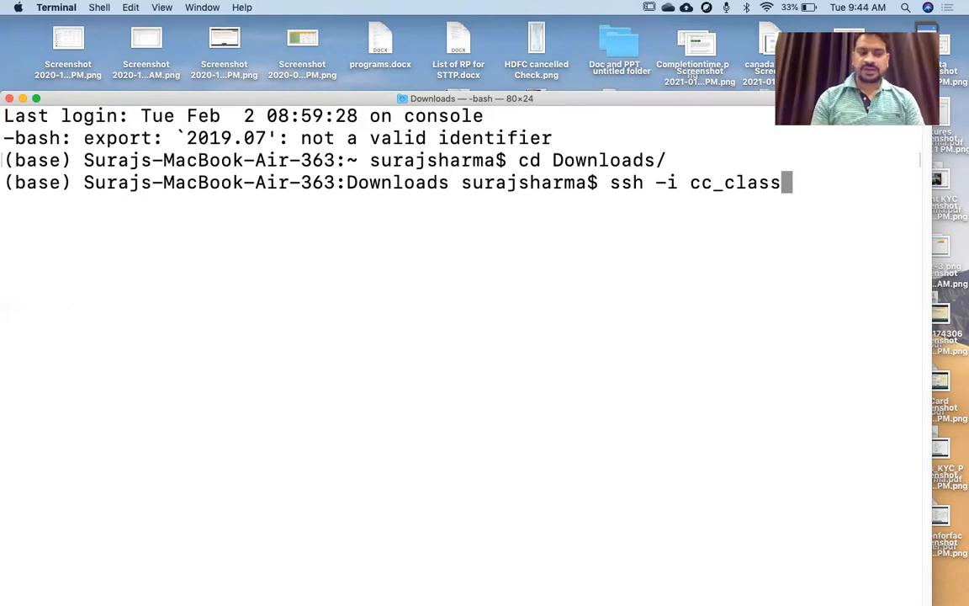
pyautogui.write('.')
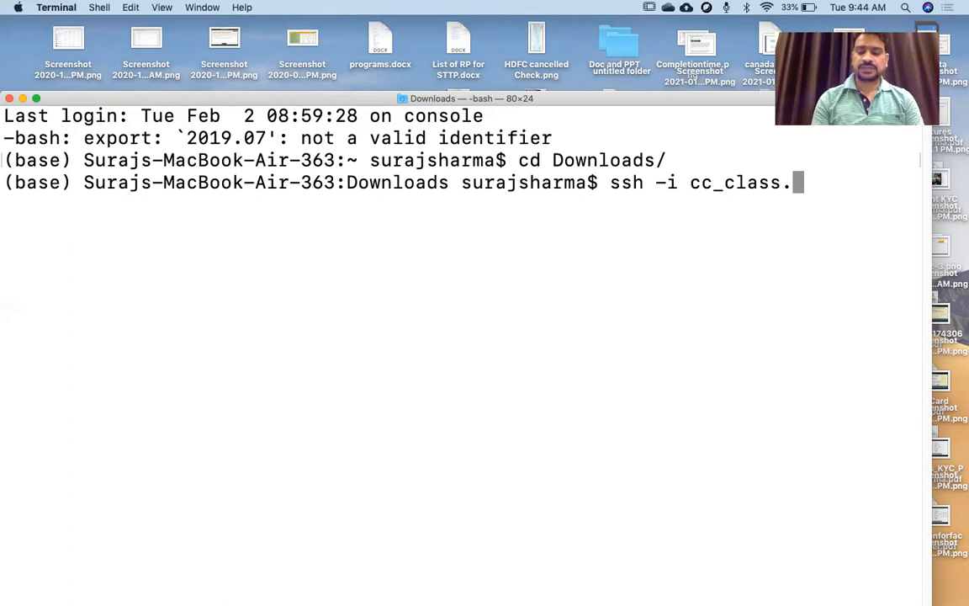
pyautogui.write('pem')
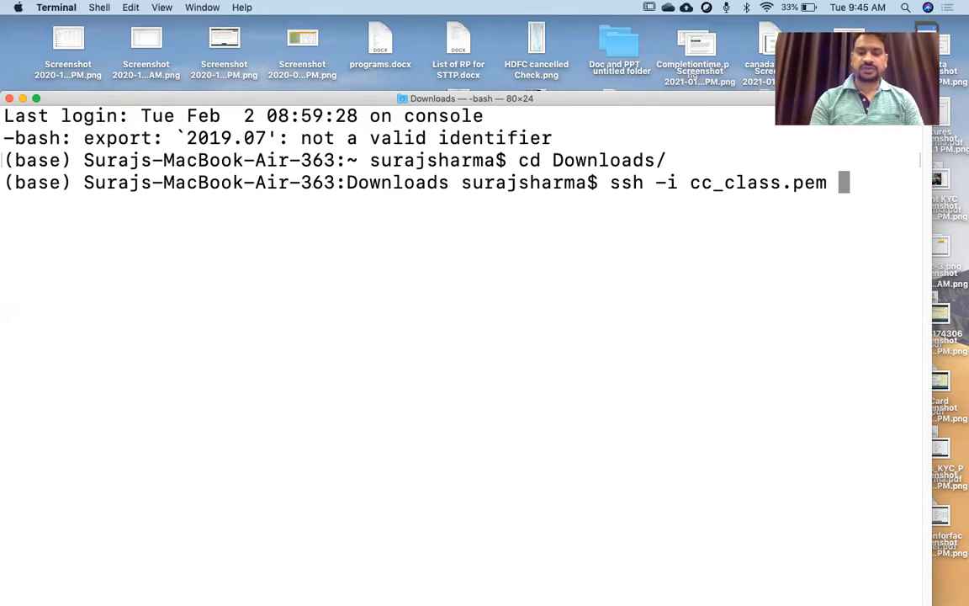
pyautogui.write(' u')
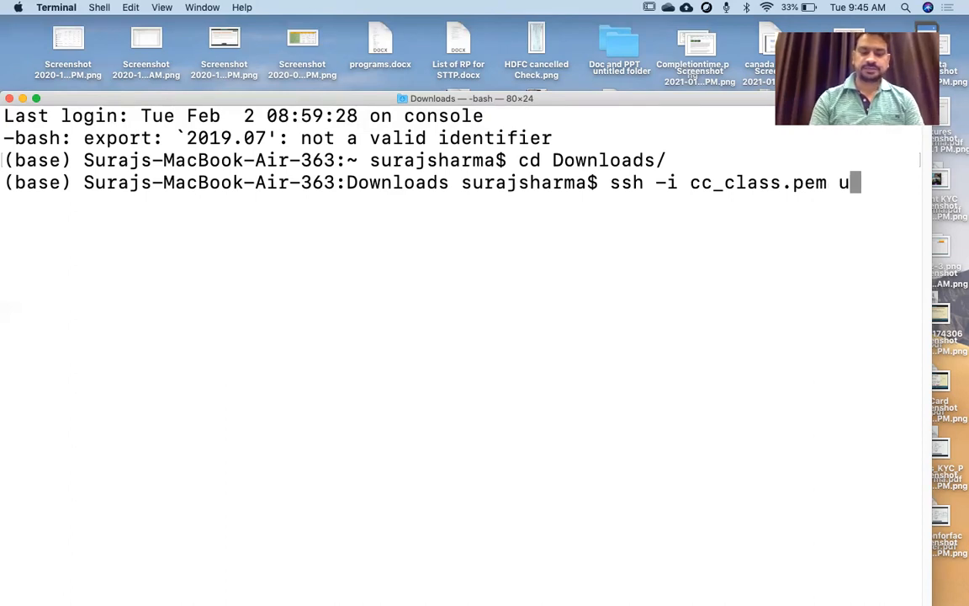
pyautogui.write('buntu')
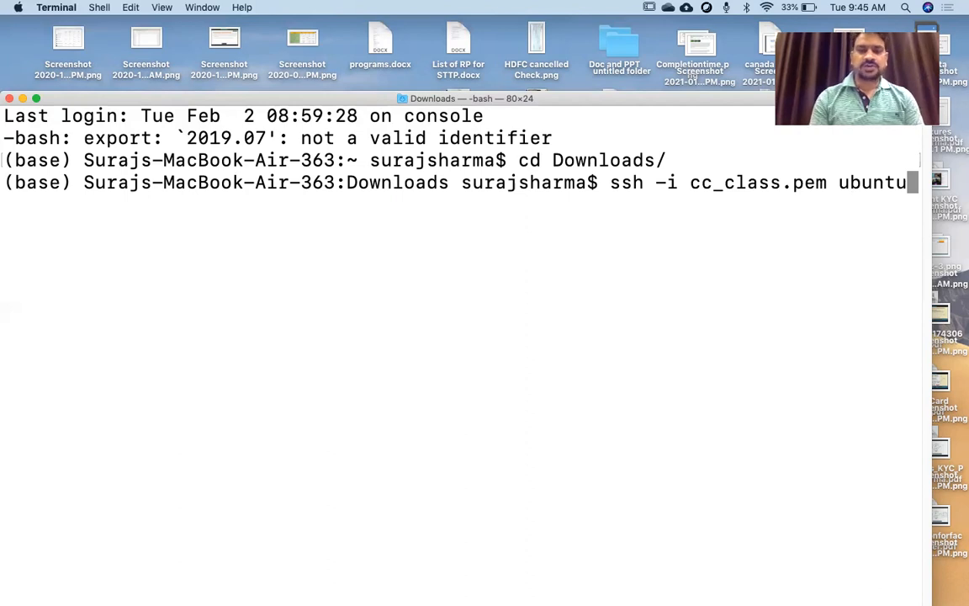
pyautogui.write('@')
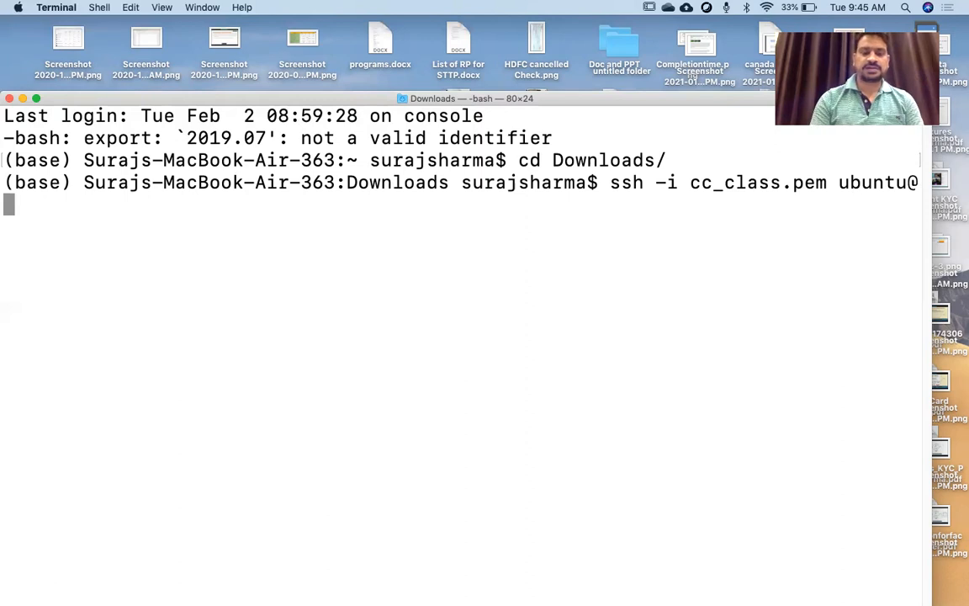
pyautogui.rightClick(10, 204)
pyautogui.click(39, 223)
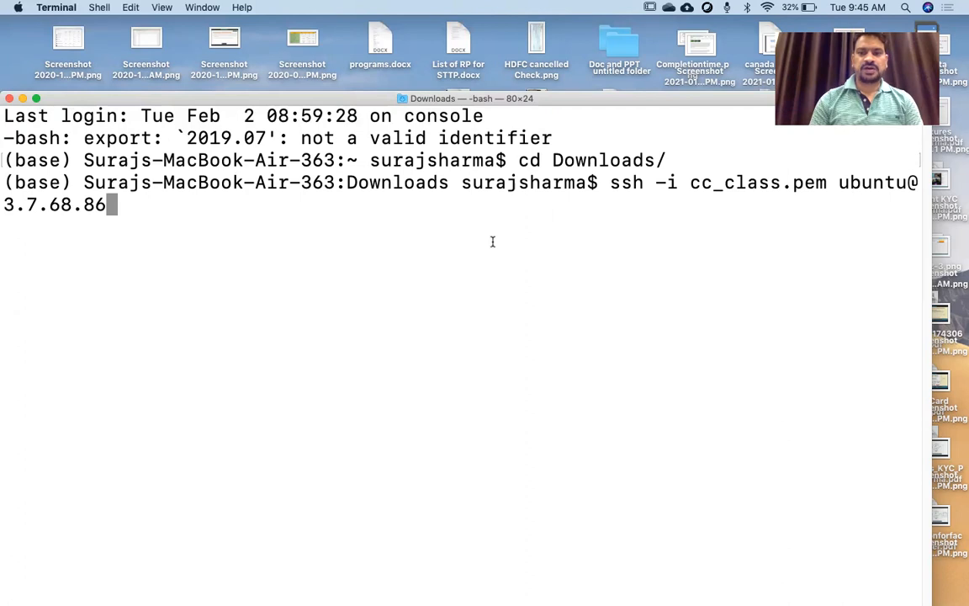
# Expand the terminal window to full screen and run the prepared SSH command.
pyautogui.click(36, 100)
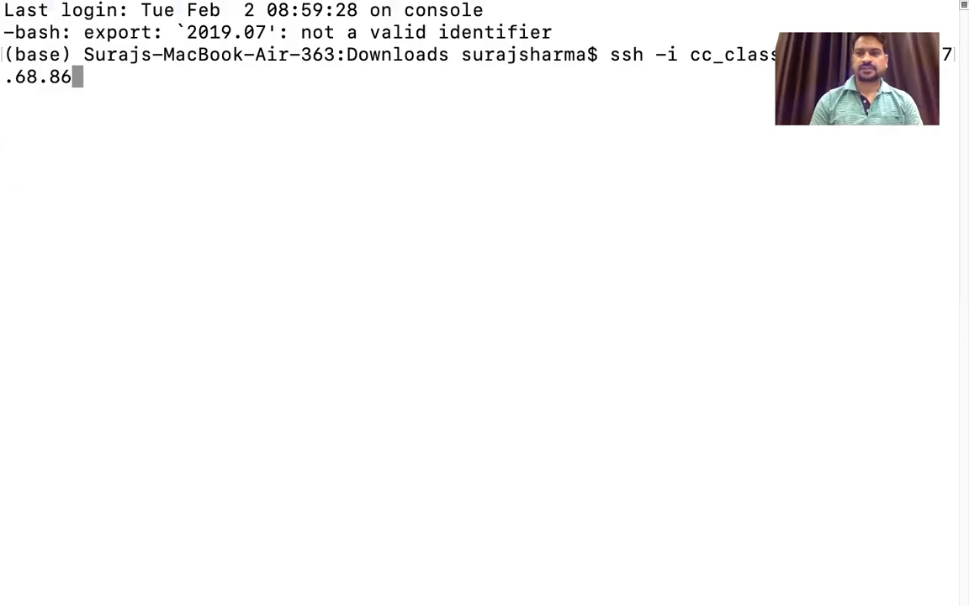
pyautogui.moveTo(890, 33); pyautogui.dragTo(894, 179)
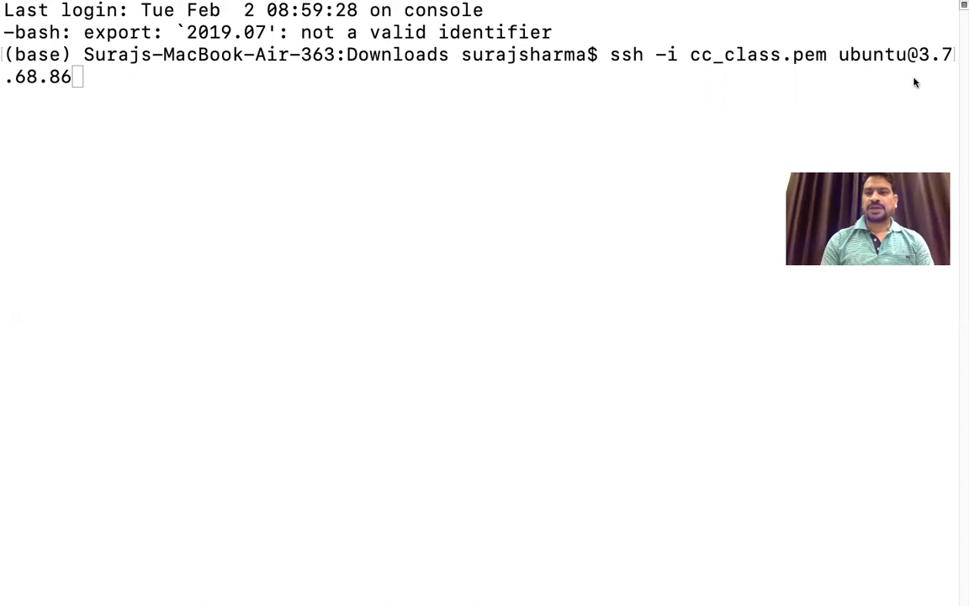
pyautogui.click(80, 74)
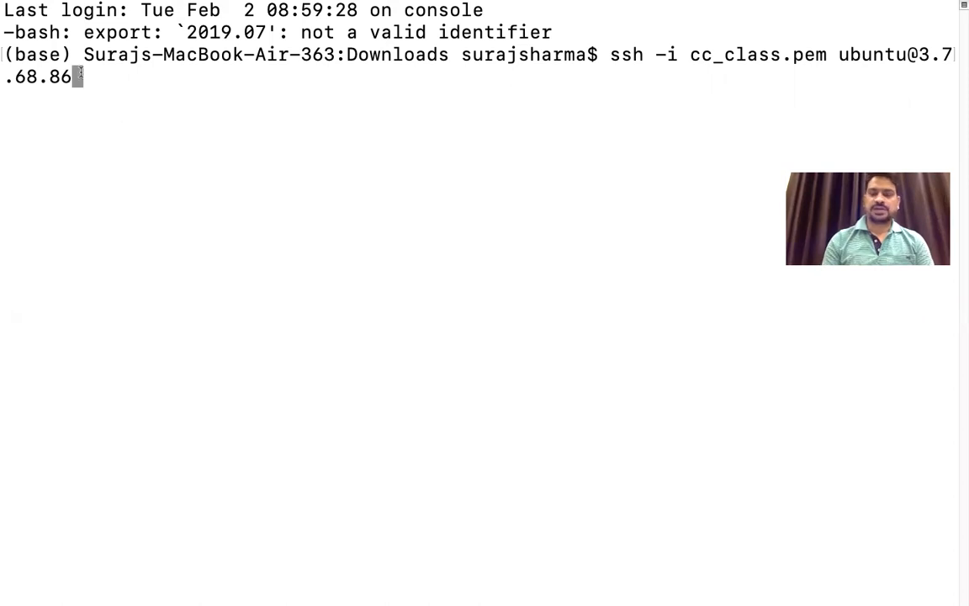
pyautogui.press('Return')
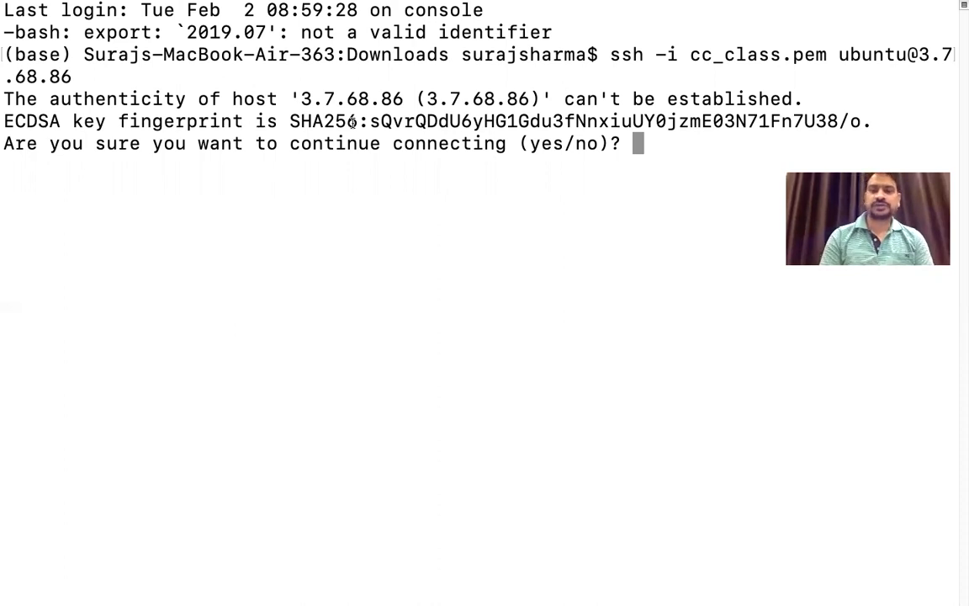
# Inspect the host's ECDSA key fingerprint and answer yes to continue connecting.
pyautogui.moveTo(368, 120); pyautogui.dragTo(827, 122)
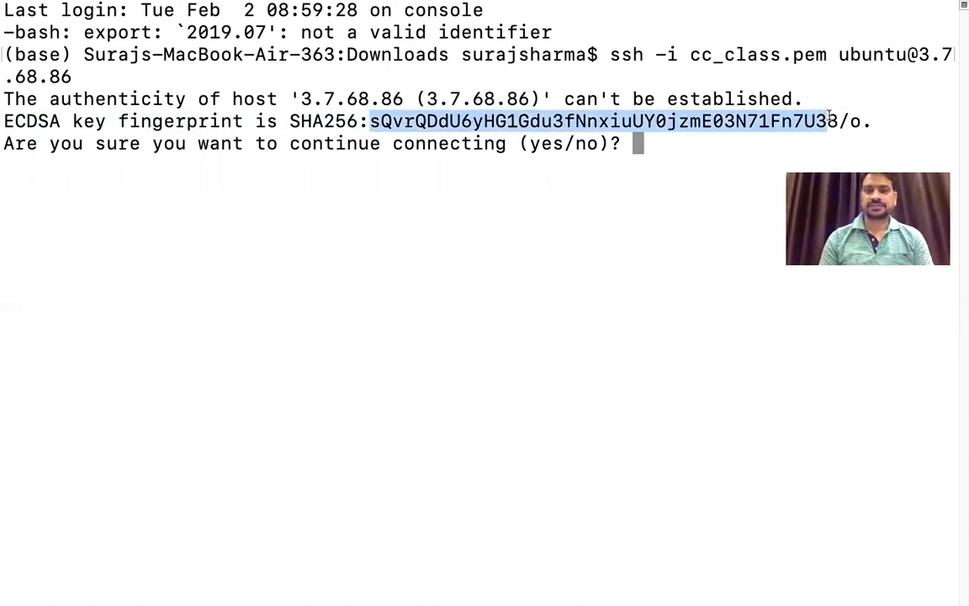
pyautogui.click(60, 175)
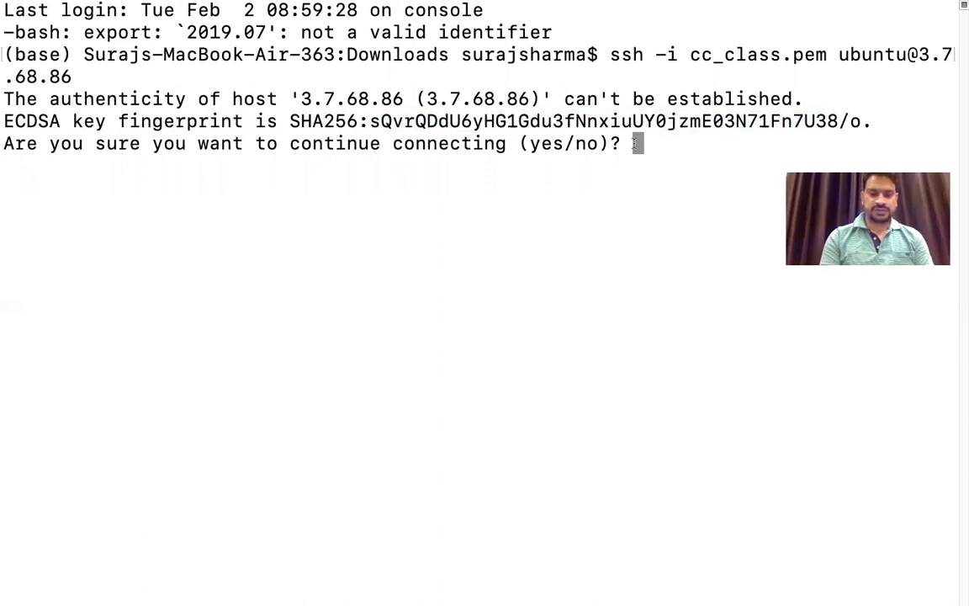
pyautogui.write('yes')
pyautogui.press('Return')
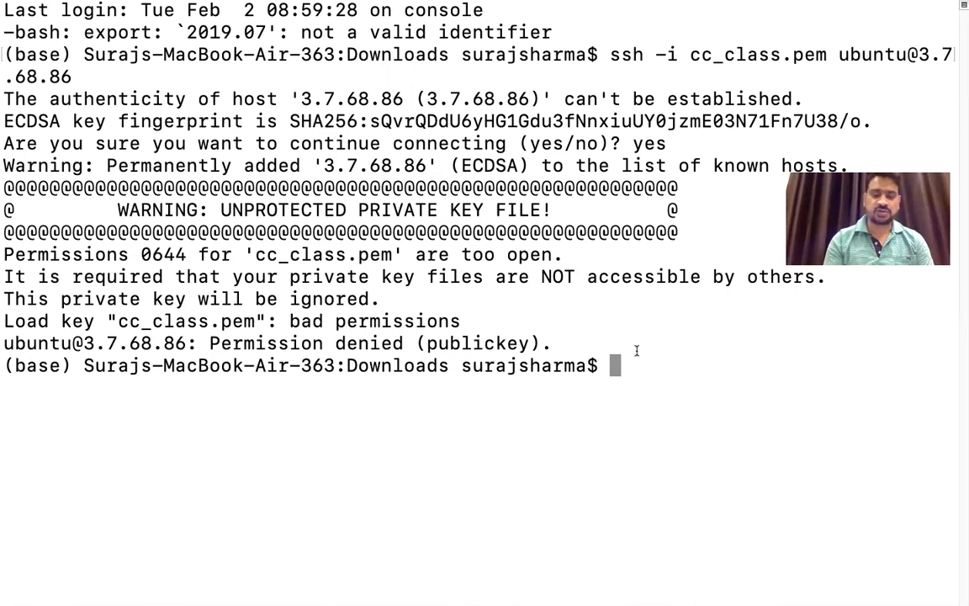
# Restrict the private key file to owner read-only access by running chmod 400 cc_class.pem.
pyautogui.write('chmod')
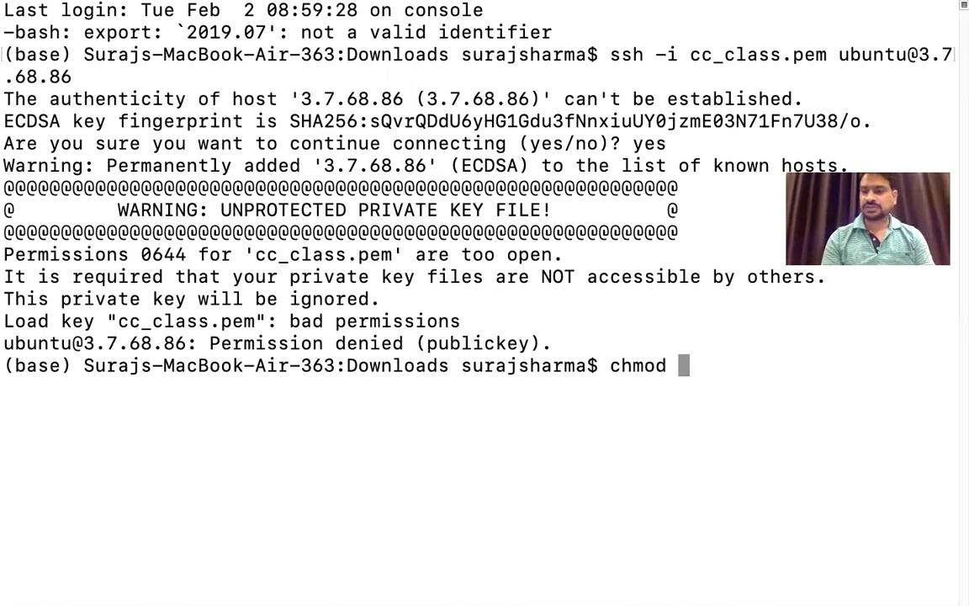
pyautogui.write(' 4')
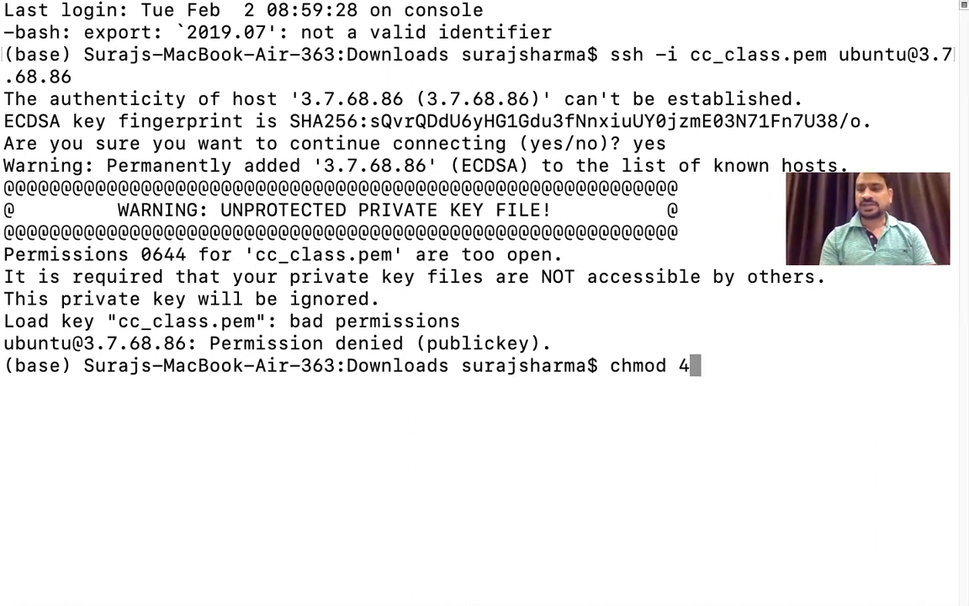
pyautogui.write('00')
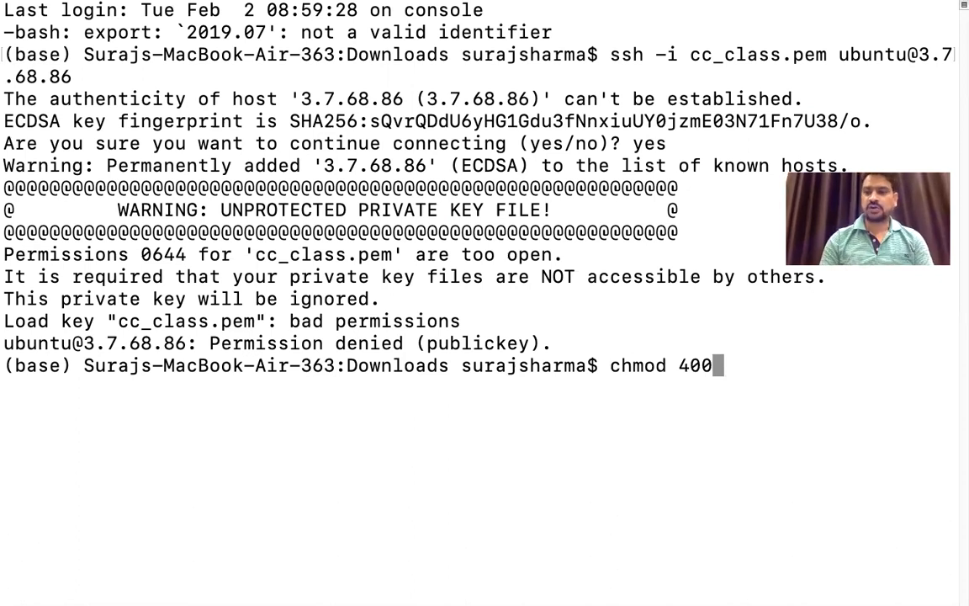
pyautogui.moveTo(885, 173); pyautogui.dragTo(883, 12)
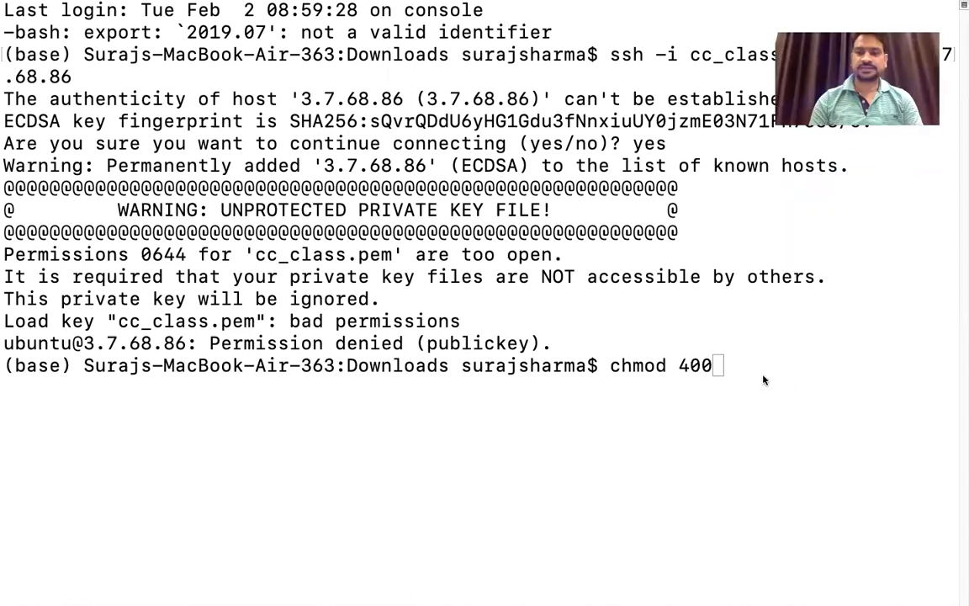
pyautogui.click(721, 373)
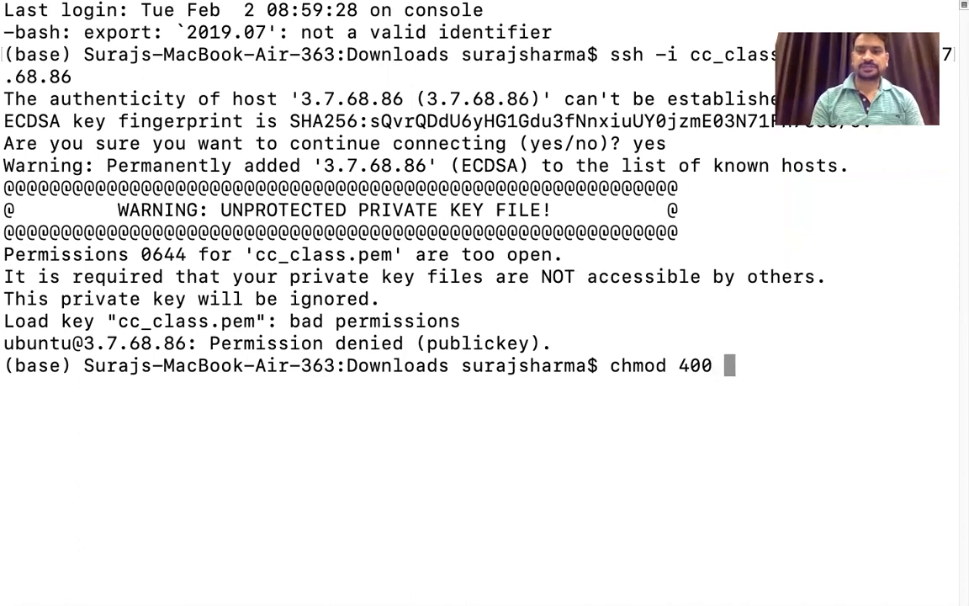
pyautogui.write('cc')
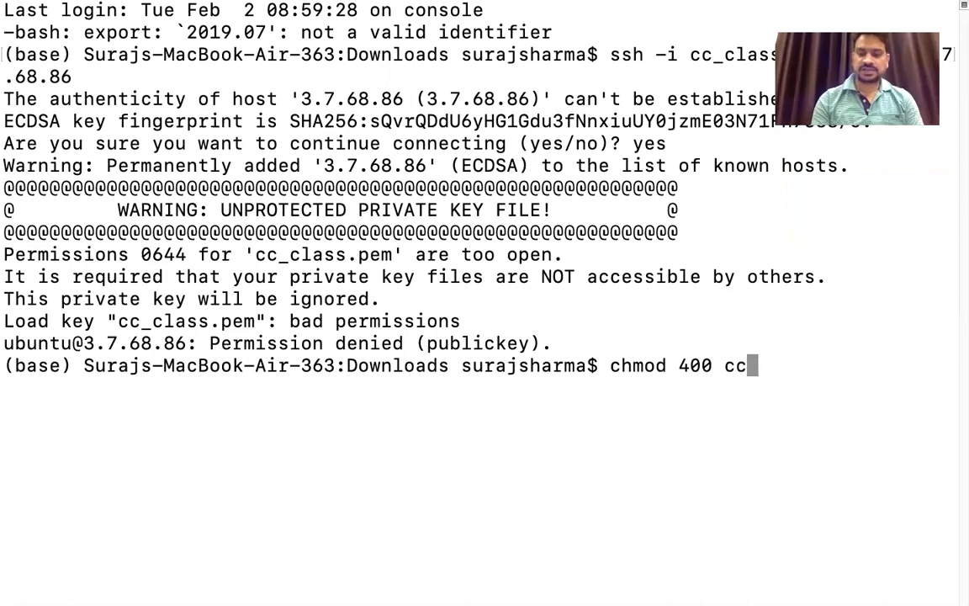
pyautogui.write('_cl')
pyautogui.press('Tab')
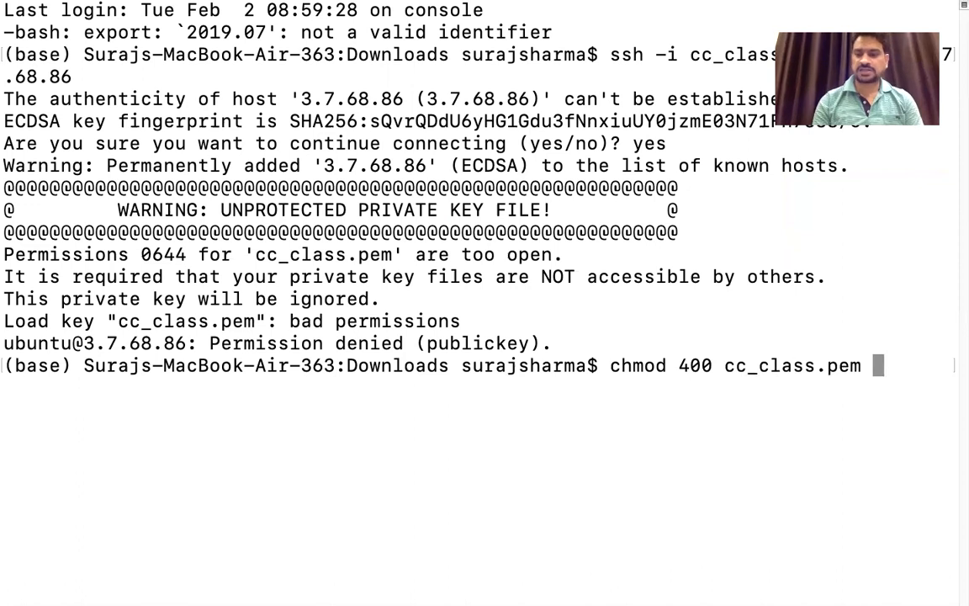
pyautogui.press('Return')
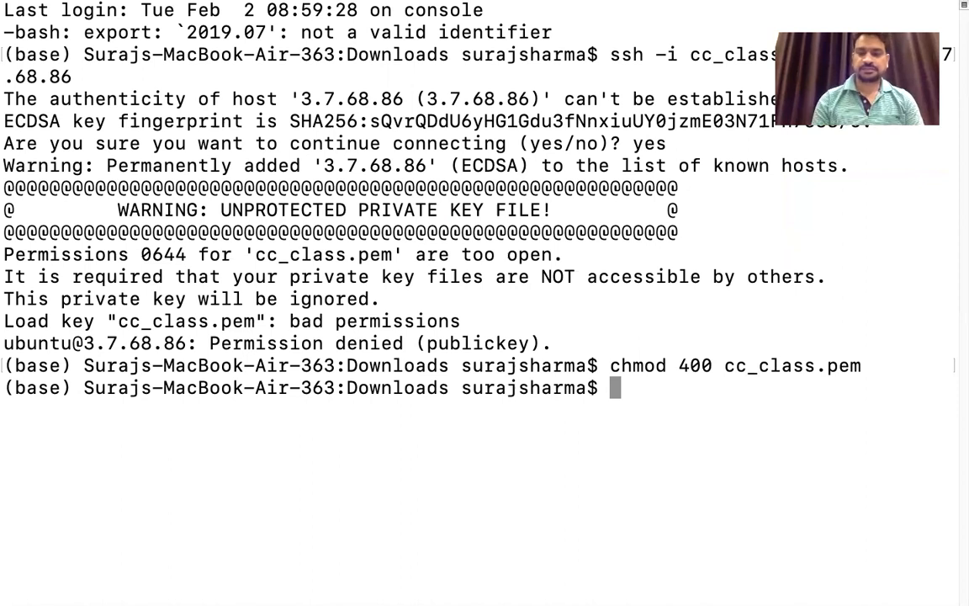
pyautogui.press('Up')
pyautogui.press('Up')
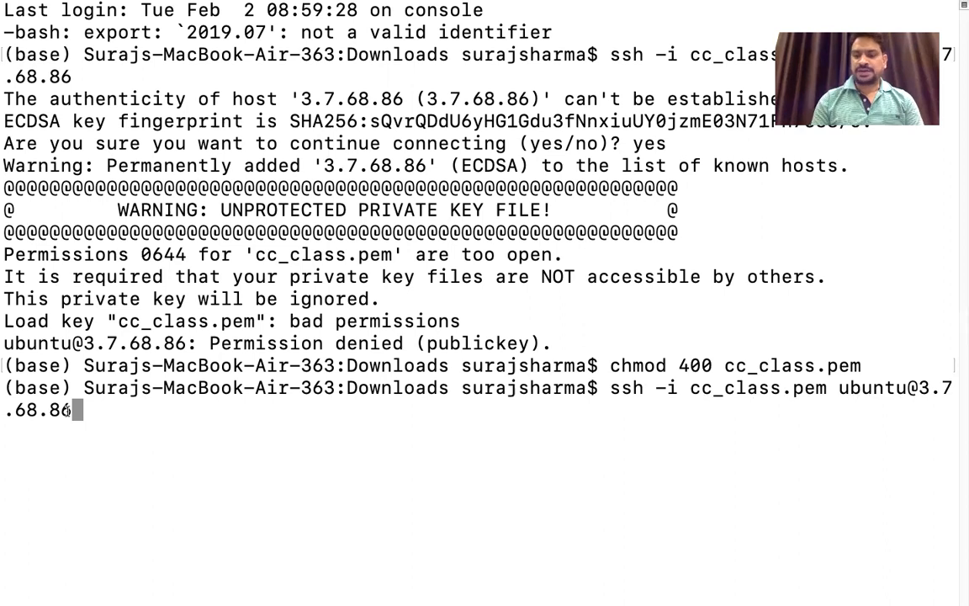
pyautogui.press('Return')
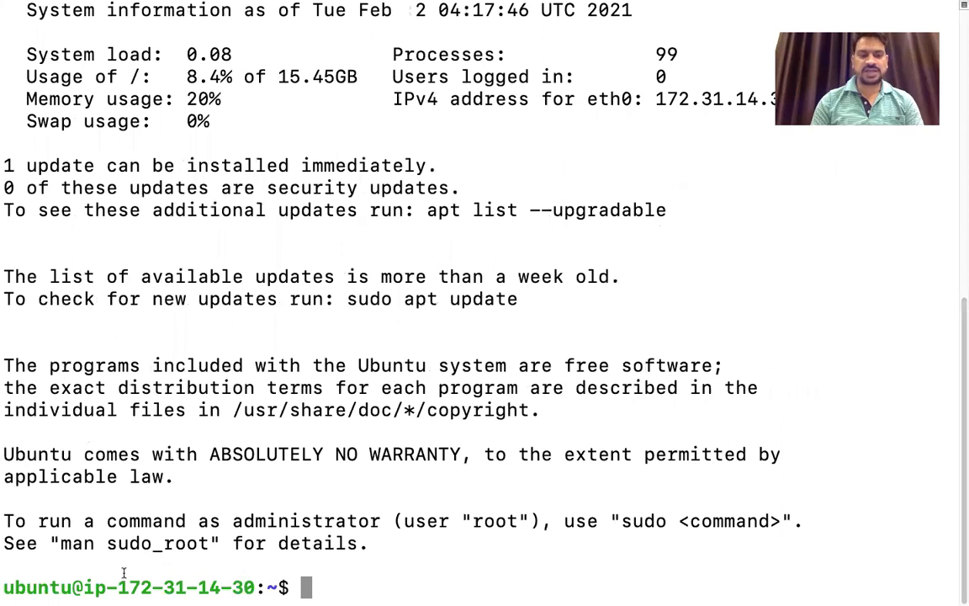
# Clear the remote session's output and take the terminal window out of full screen.
pyautogui.write('cl')
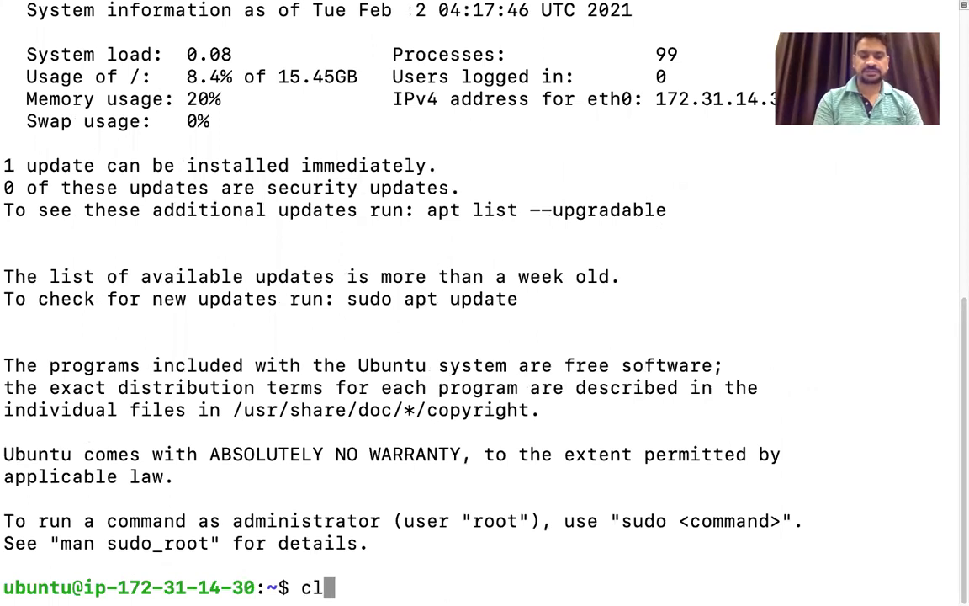
pyautogui.write('ear')
pyautogui.press('Return')
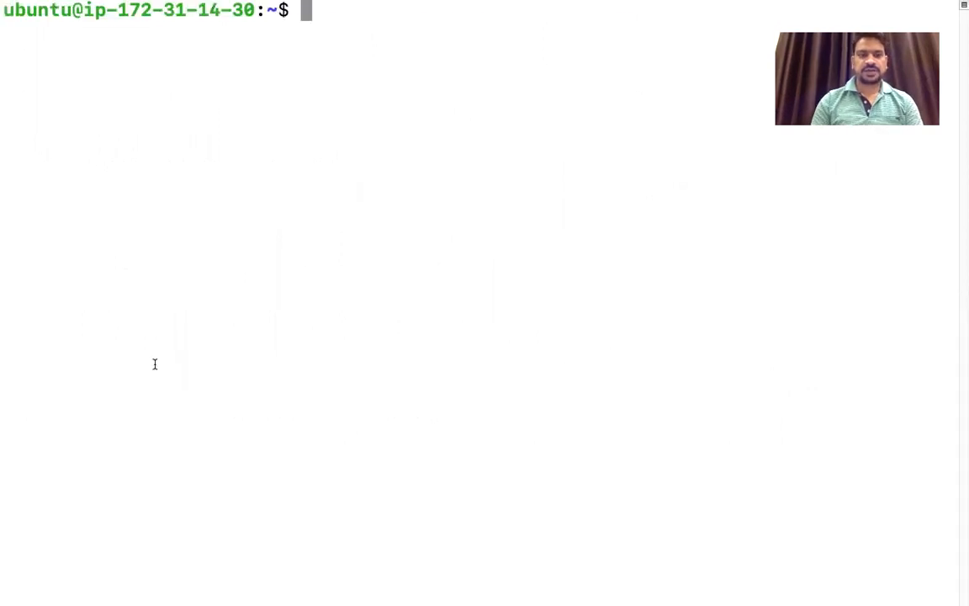
pyautogui.click(36, 24)
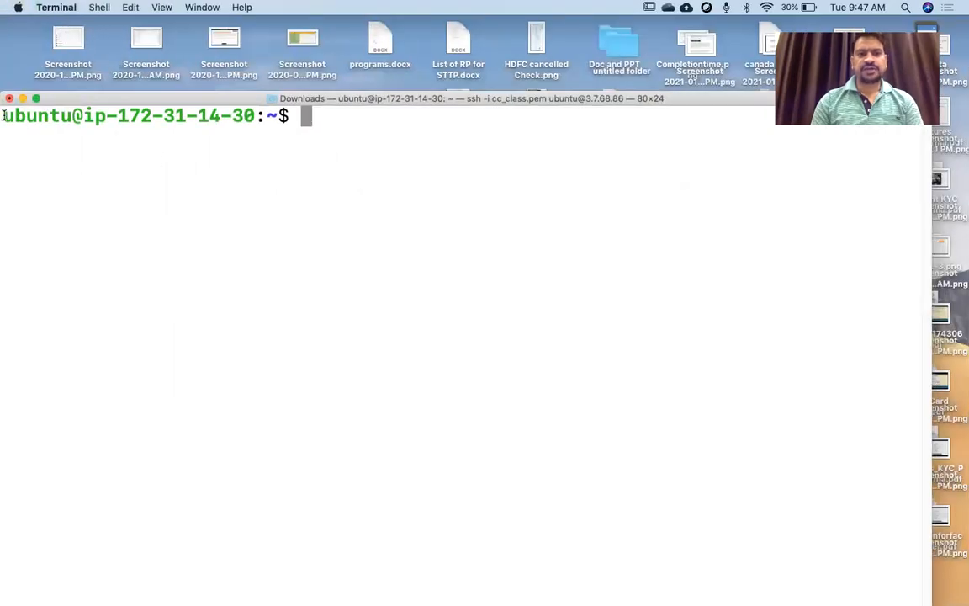
# Compare the host name in the Terminal prompt with the instance's private IPv4 address in the AWS console in the browser.
pyautogui.moveTo(4, 116); pyautogui.dragTo(252, 116)
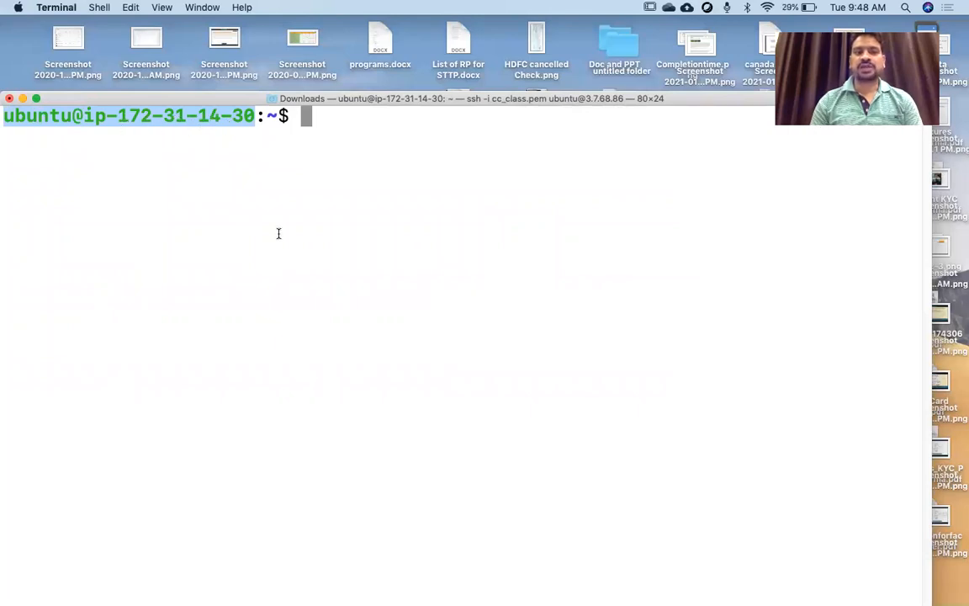
pyautogui.hotkey('ctrl', 'Right')
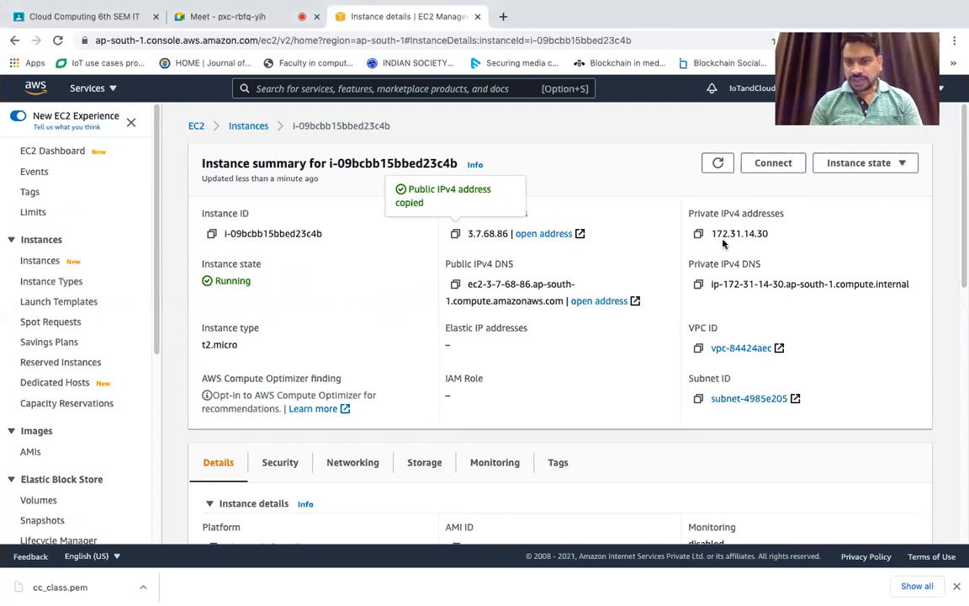
pyautogui.hotkey('ctrl', 'Left')
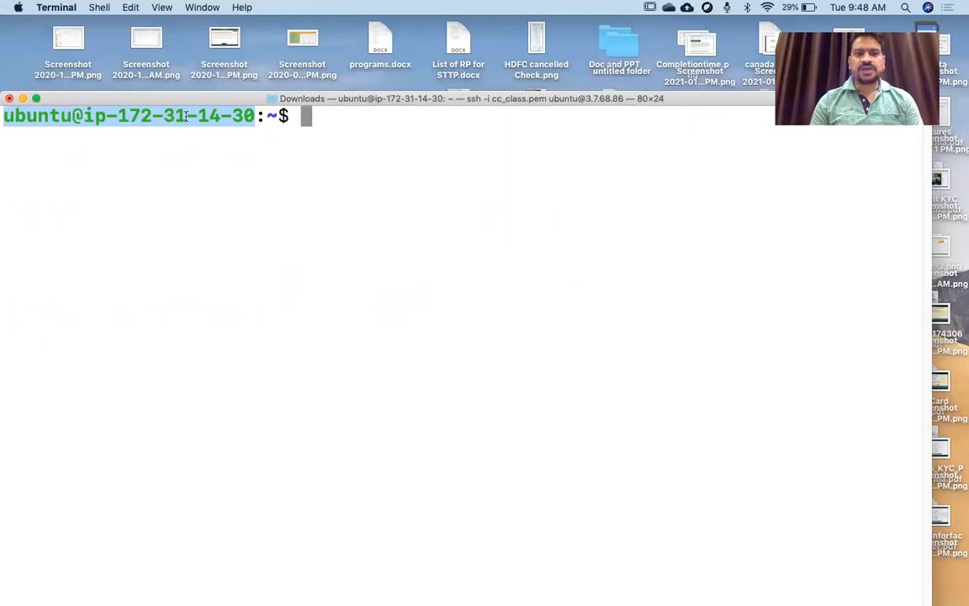
pyautogui.hotkey('ctrl', 'Right')
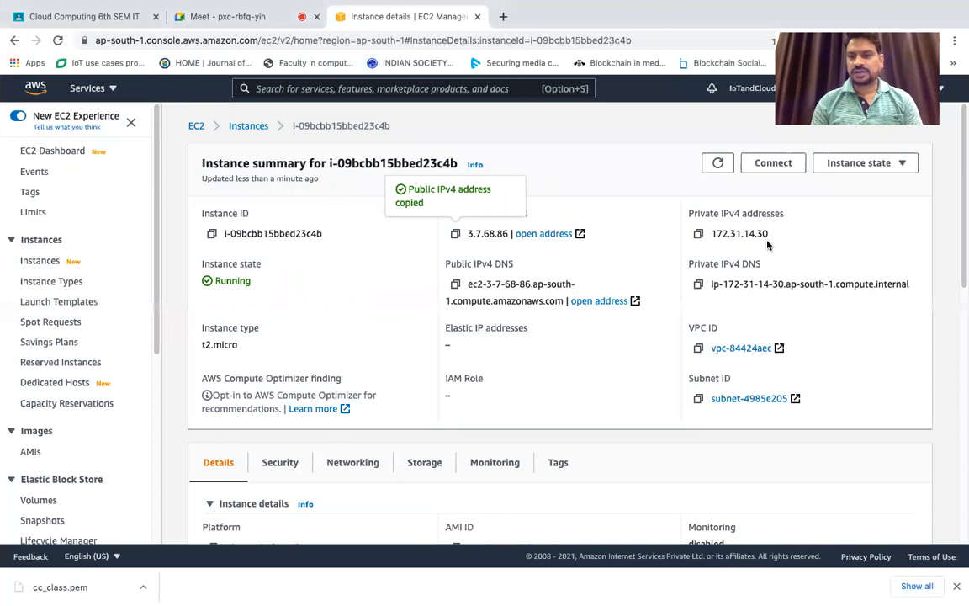
pyautogui.scroll(4, 766, 242)
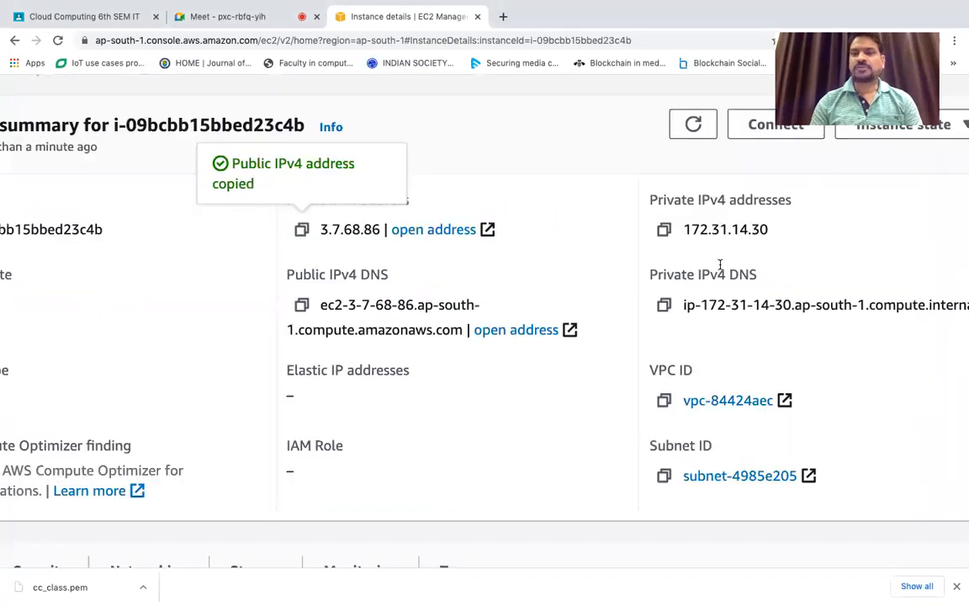
pyautogui.hotkey('ctrl', 'Left')
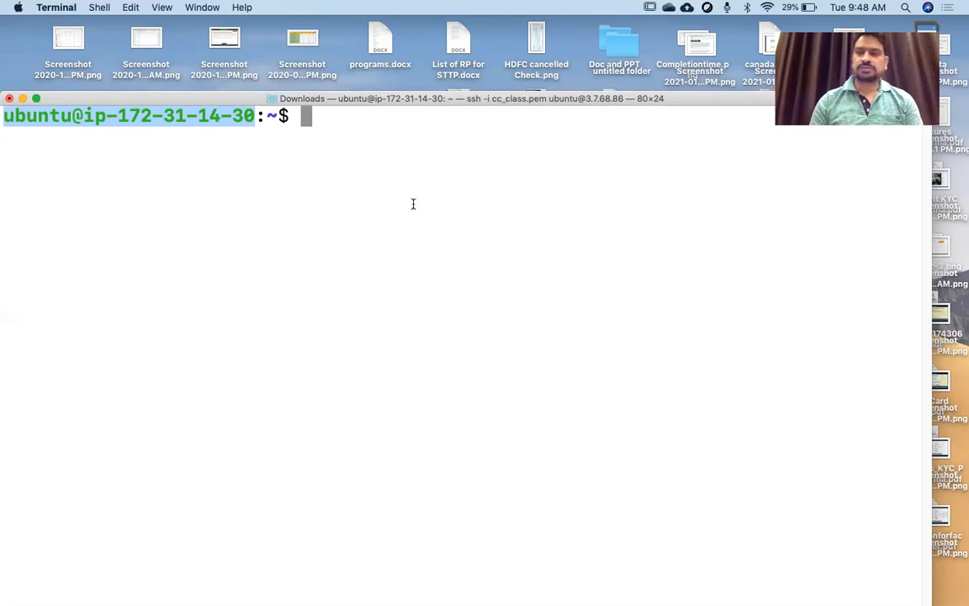
# Refresh the package lists on the remote instance by running sudo apt-get update.
pyautogui.click(346, 127)
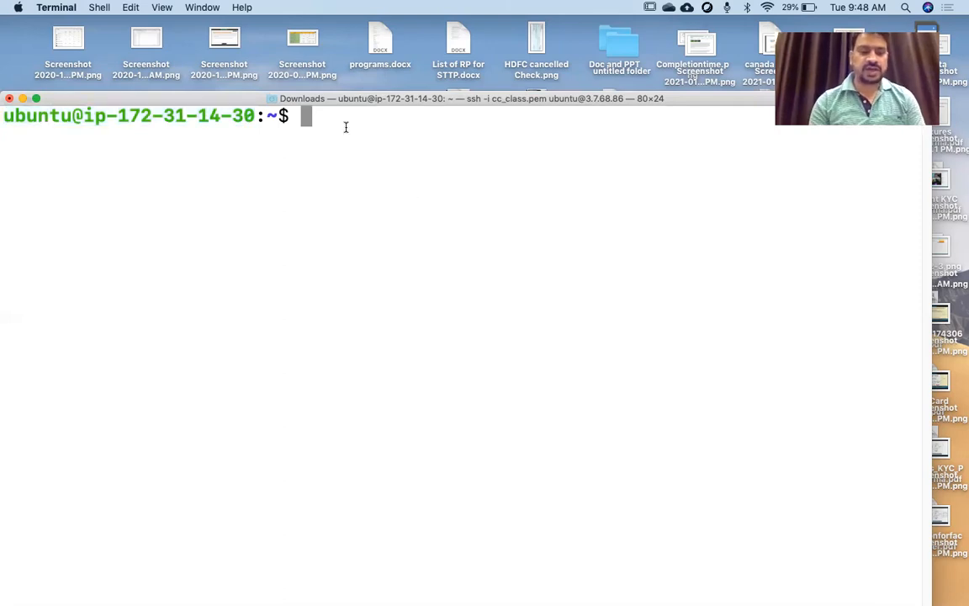
pyautogui.write('su')
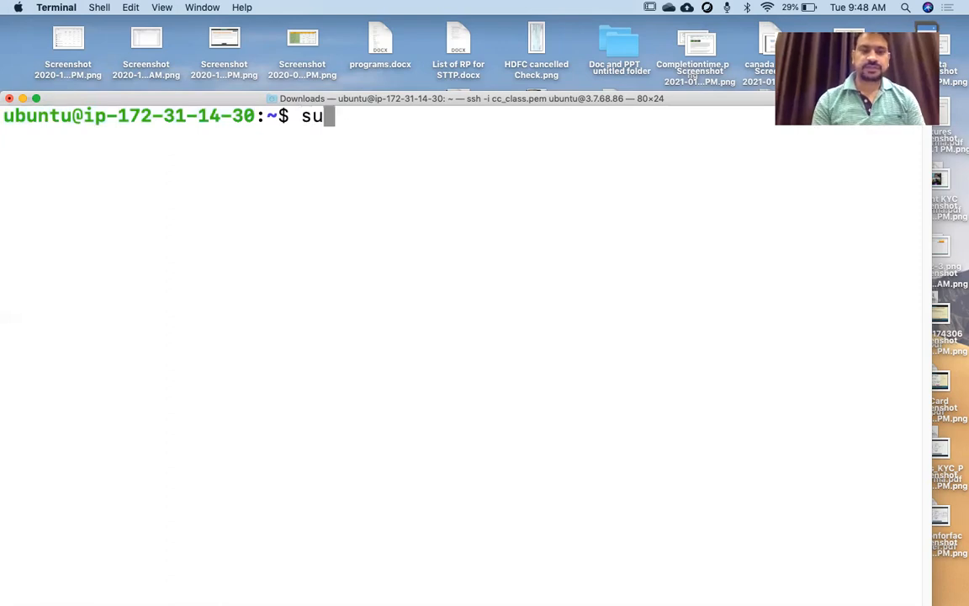
pyautogui.write('do ')
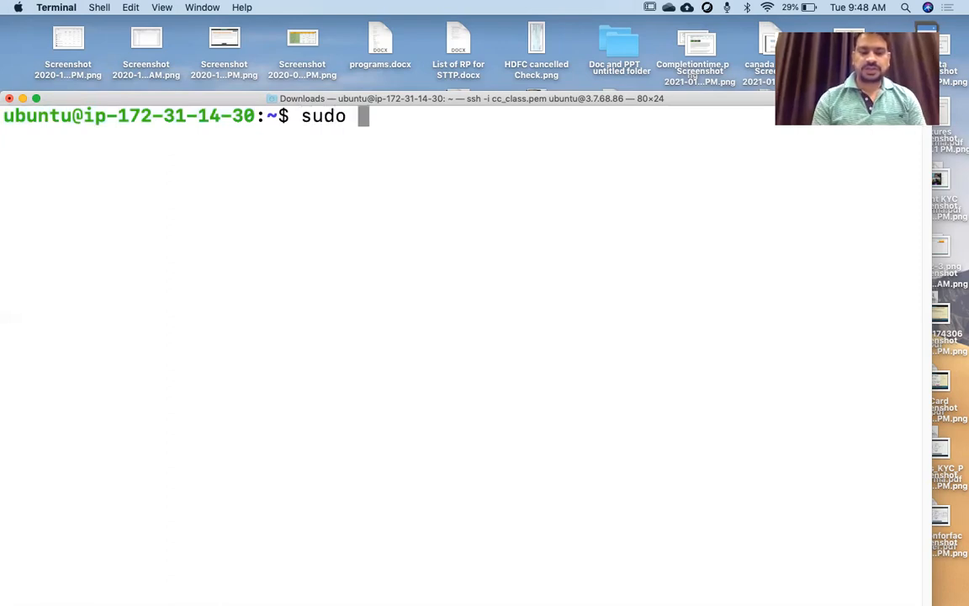
pyautogui.write('a')
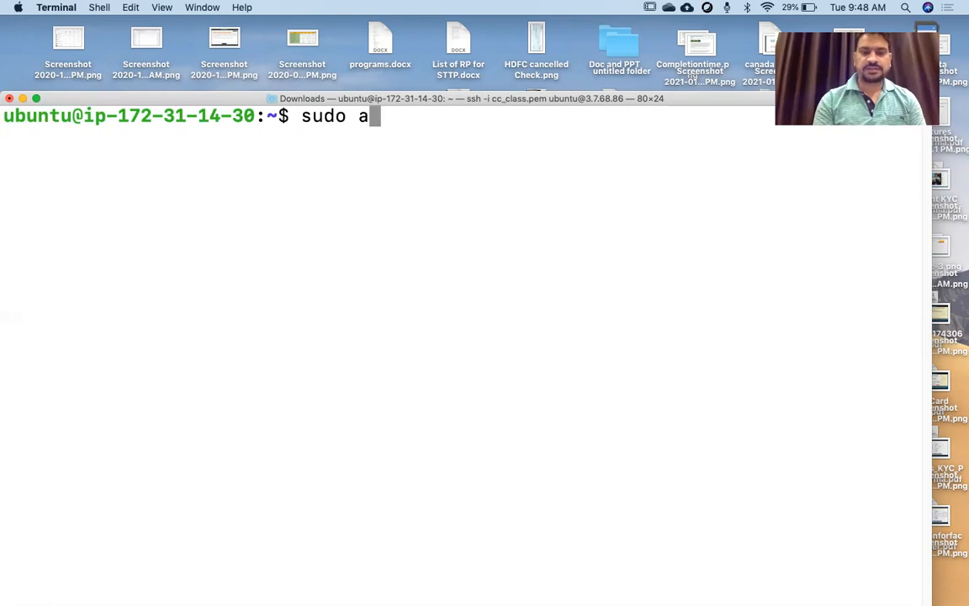
pyautogui.write('pt-ge')
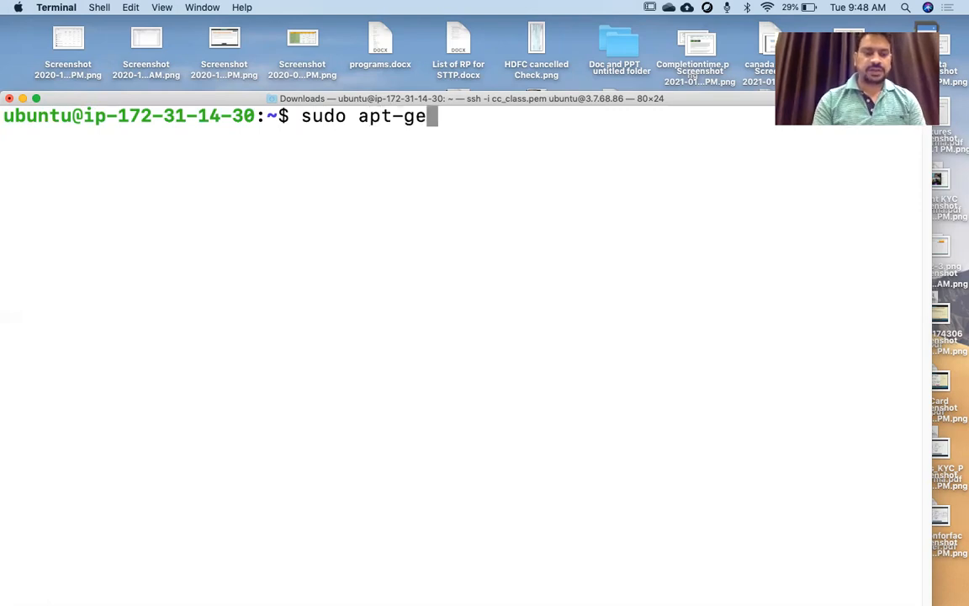
pyautogui.write('t')
pyautogui.write(' update')
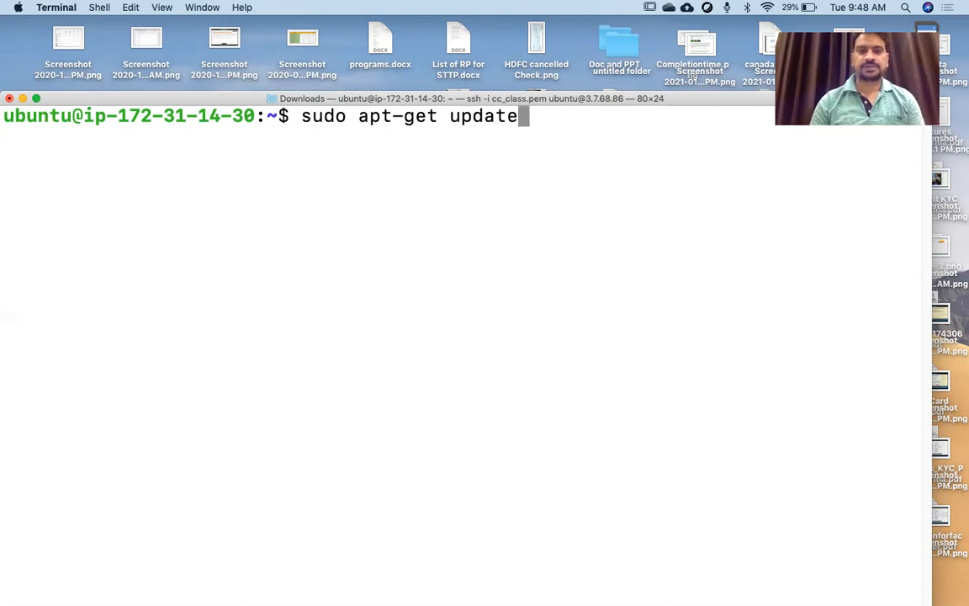
pyautogui.press('Return')
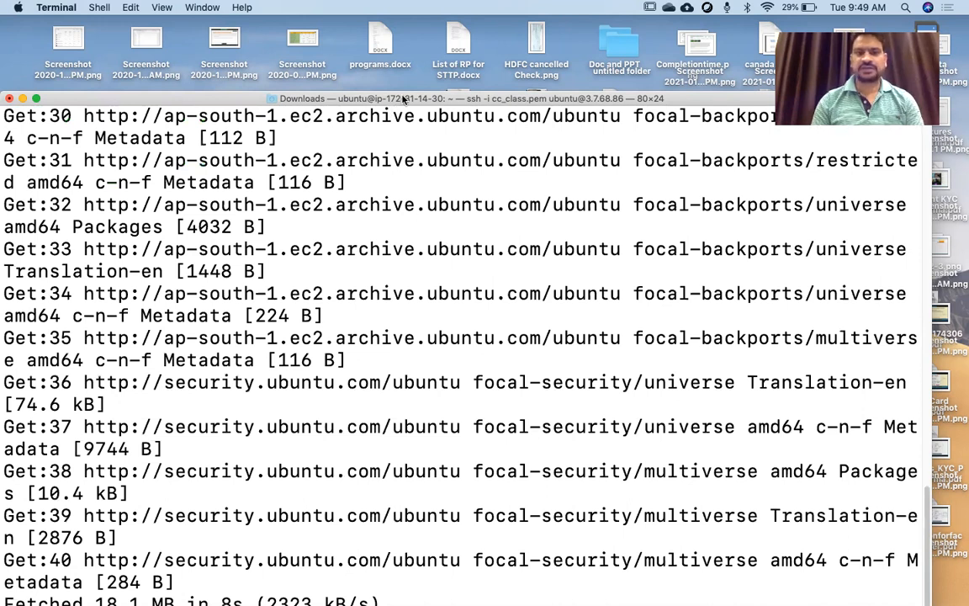
# Reposition the terminal window on the desktop and clear the package update output.
pyautogui.moveTo(411, 99); pyautogui.dragTo(442, 69)
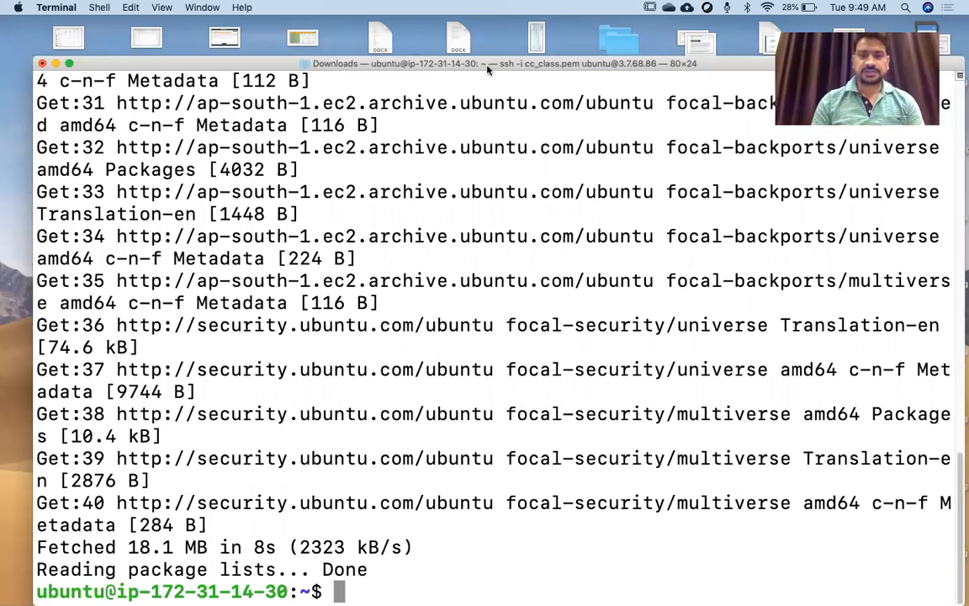
pyautogui.moveTo(488, 64); pyautogui.dragTo(487, 35)
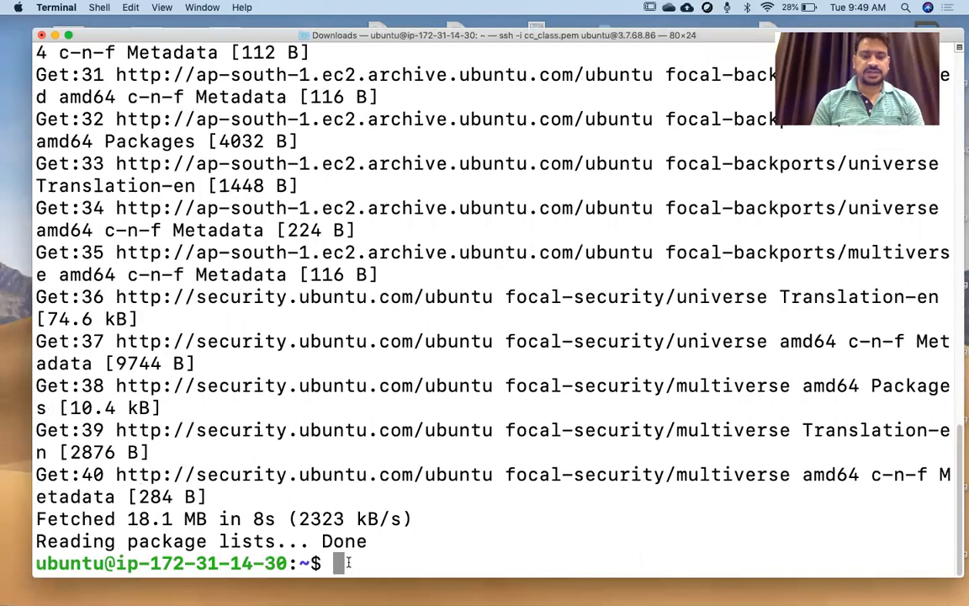
pyautogui.write('clear')
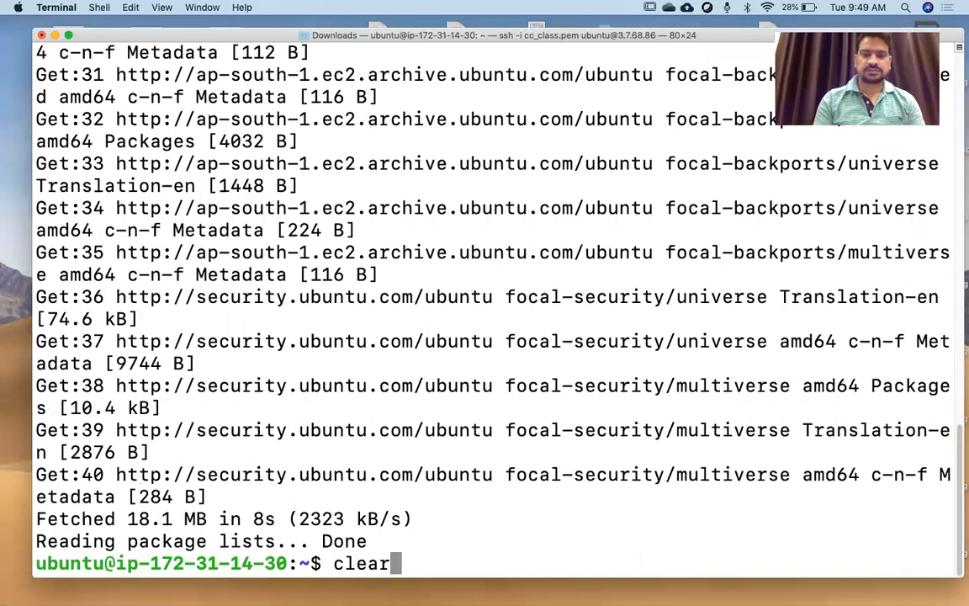
pyautogui.press('Return')
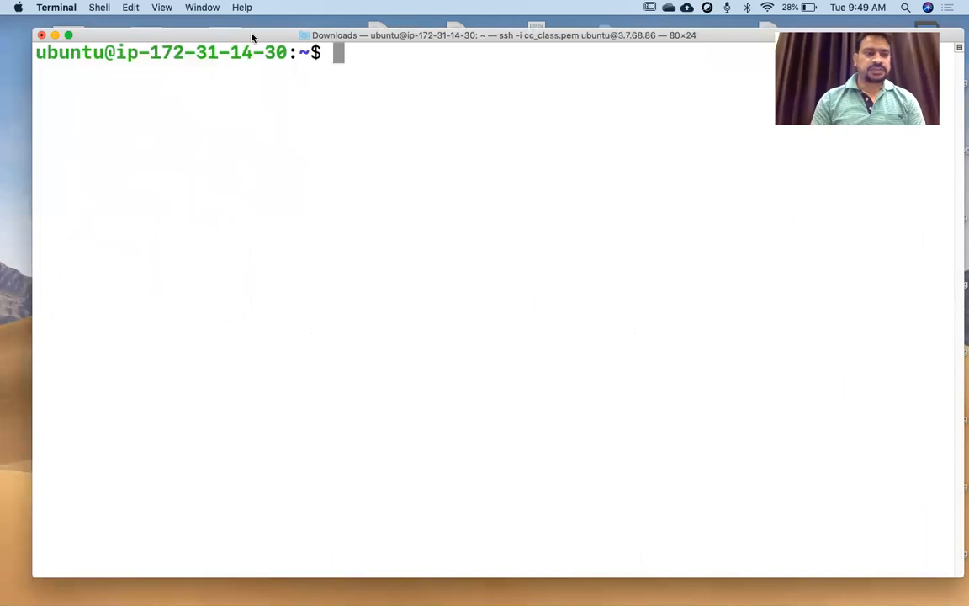
pyautogui.moveTo(251, 37); pyautogui.dragTo(250, 89)
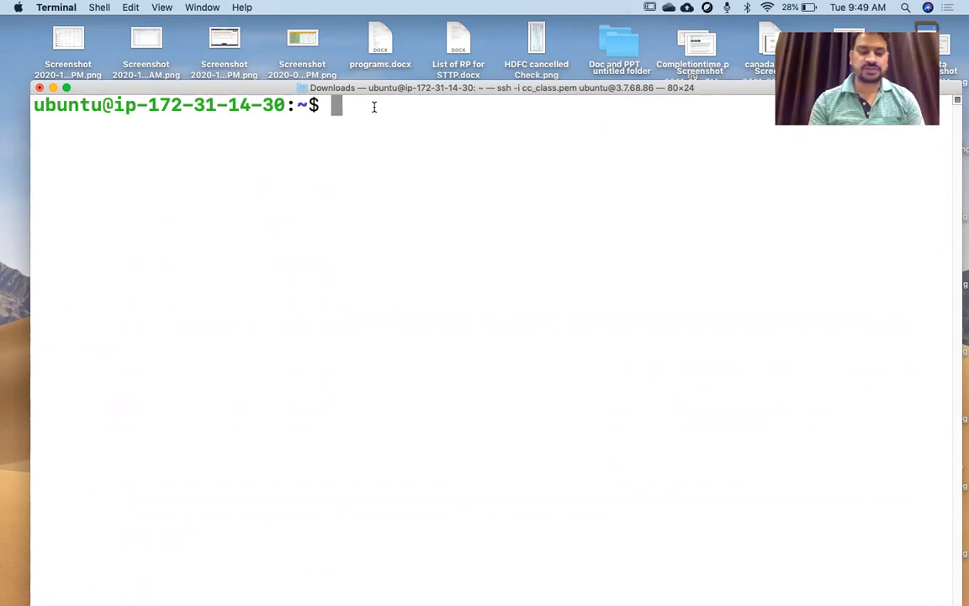
# Install the nginx web server with sudo apt-get install nginx, answering Y to continue.
pyautogui.write('sudo ')
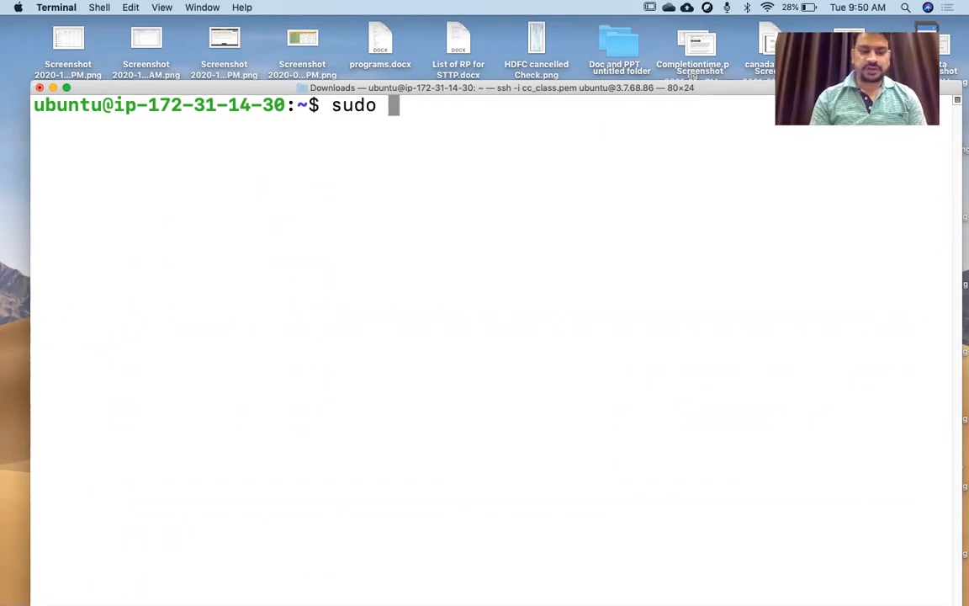
pyautogui.write('apt-get')
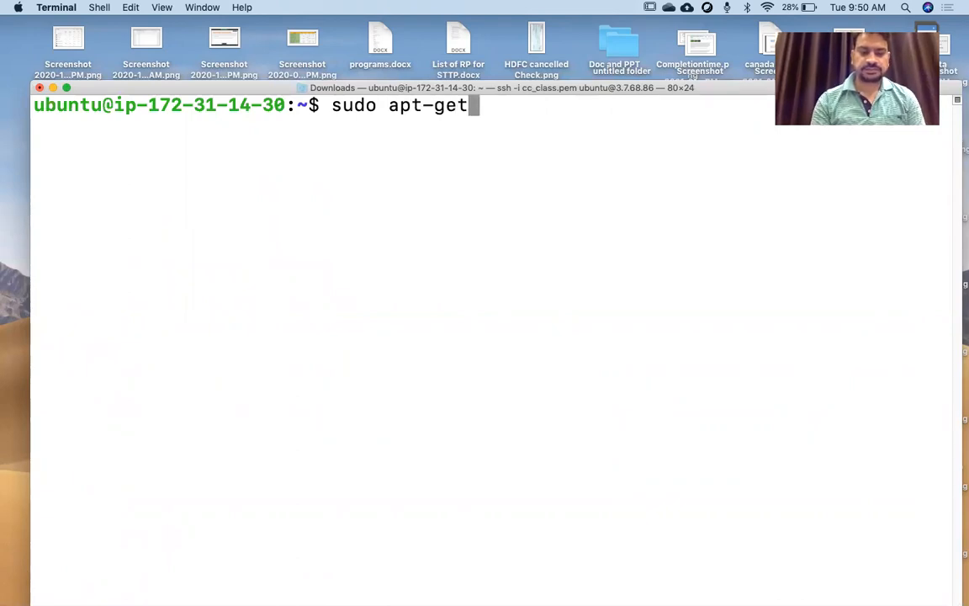
pyautogui.write(' install')
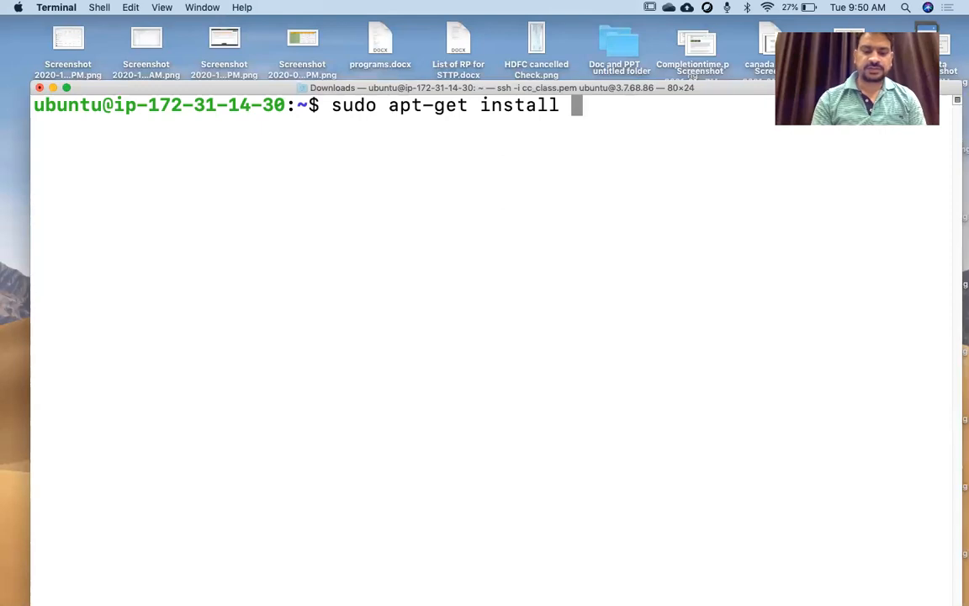
pyautogui.write(' nginx')
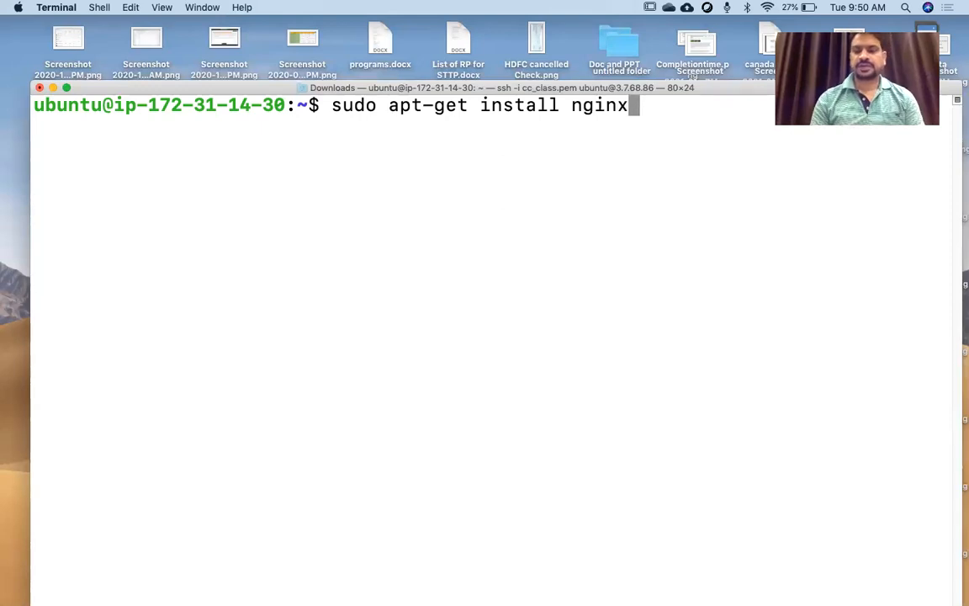
pyautogui.press('Return')
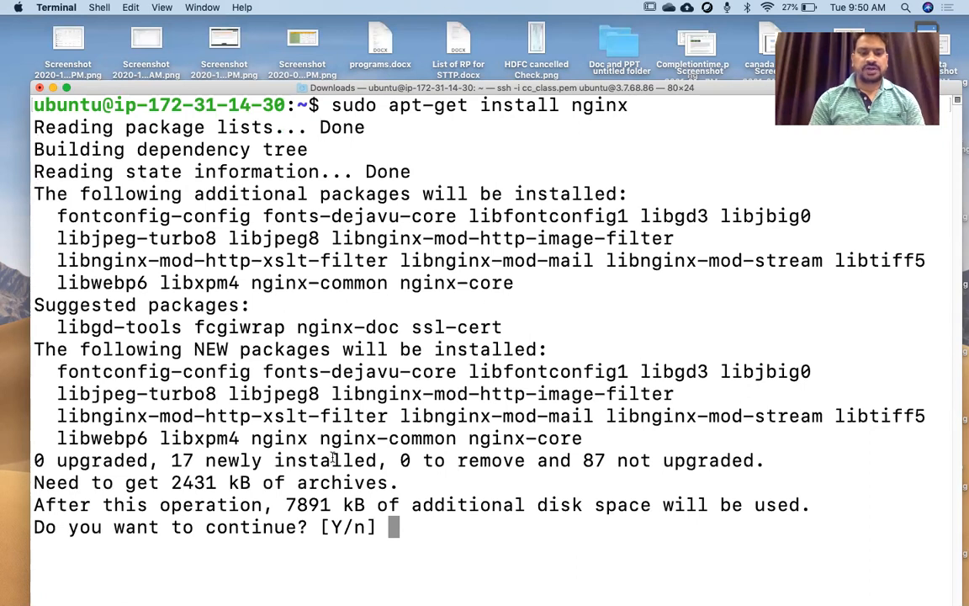
pyautogui.write('Y')
pyautogui.press('Return')
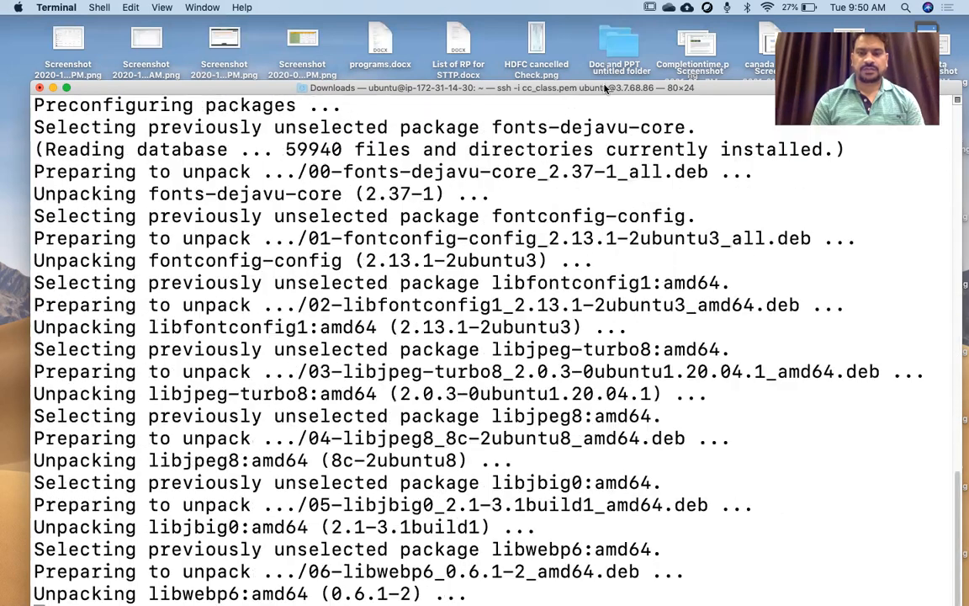
# Reposition the terminal window and resize it to 81×21 so the whole prompt area fits on the desktop.
pyautogui.moveTo(610, 88); pyautogui.dragTo(605, 52)
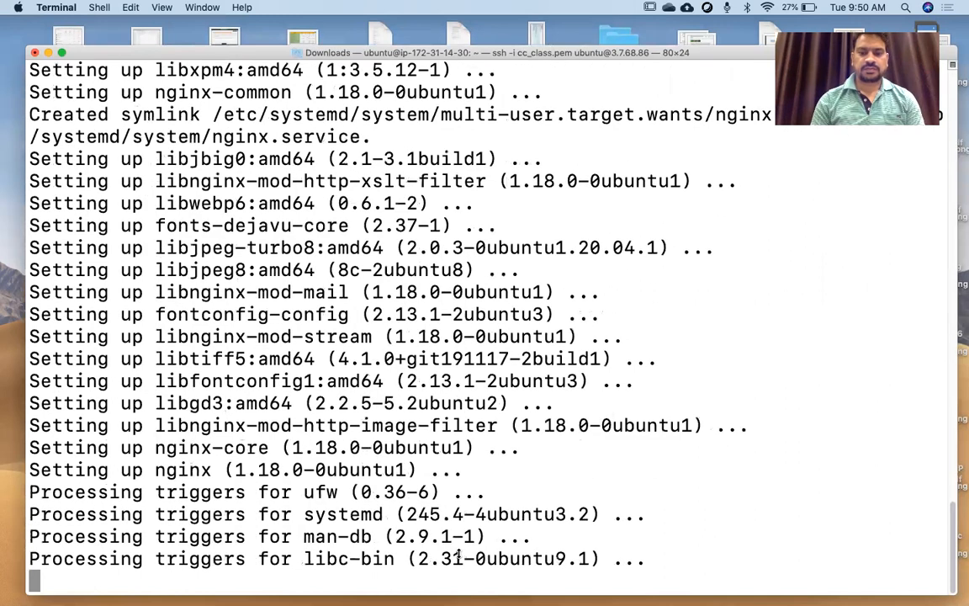
pyautogui.moveTo(461, 594); pyautogui.dragTo(461, 526)
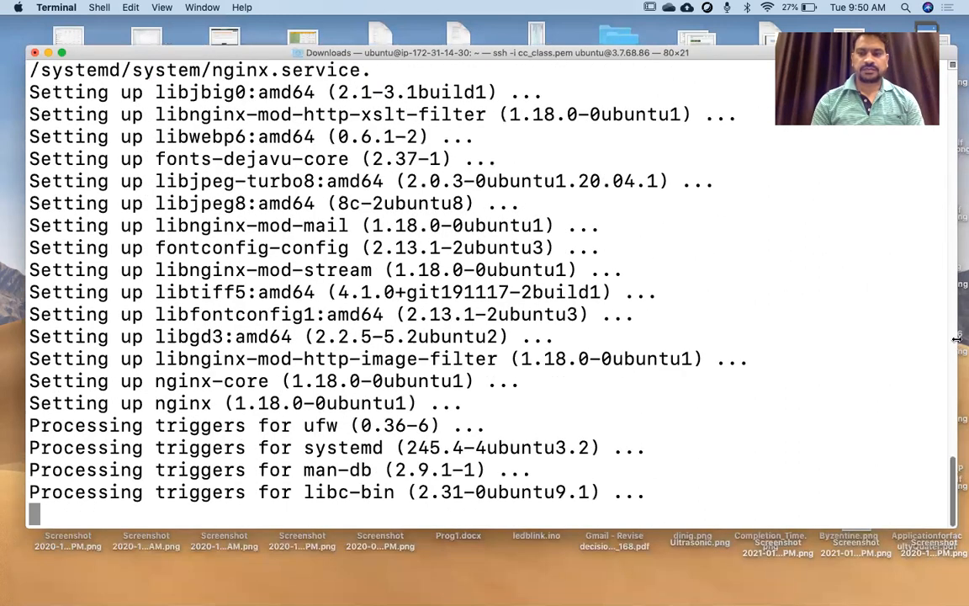
pyautogui.moveTo(958, 338); pyautogui.dragTo(968, 338)
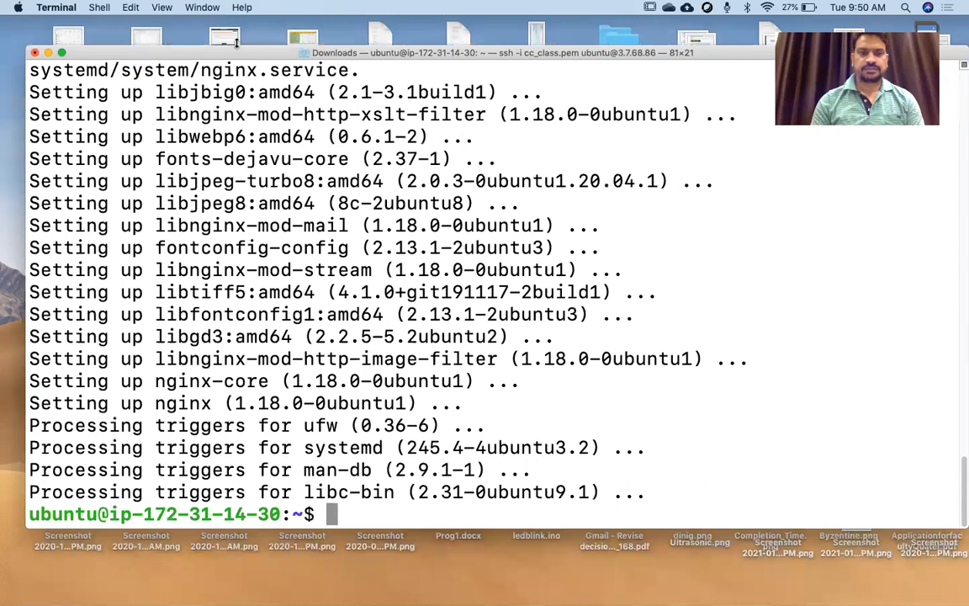
pyautogui.moveTo(235, 56); pyautogui.dragTo(235, 76)
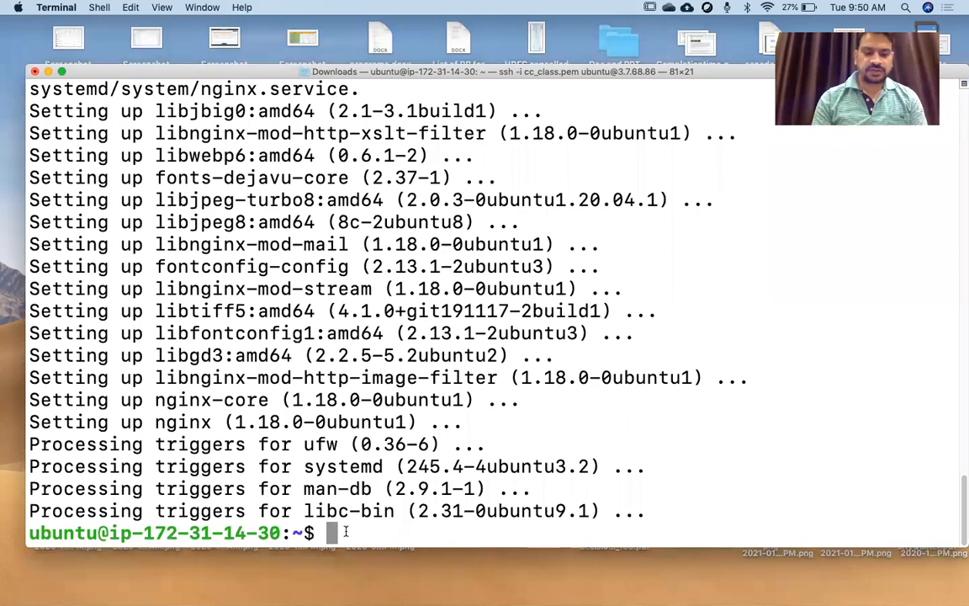
# Start the nginx service on the remote instance with sudo systemctl start nginx.
pyautogui.write('sudo ')
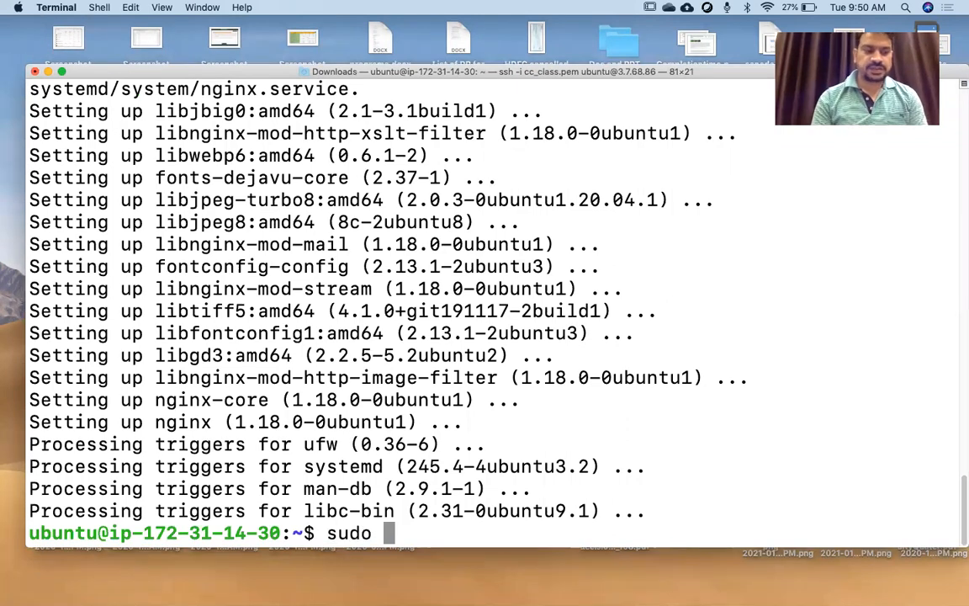
pyautogui.write('s')
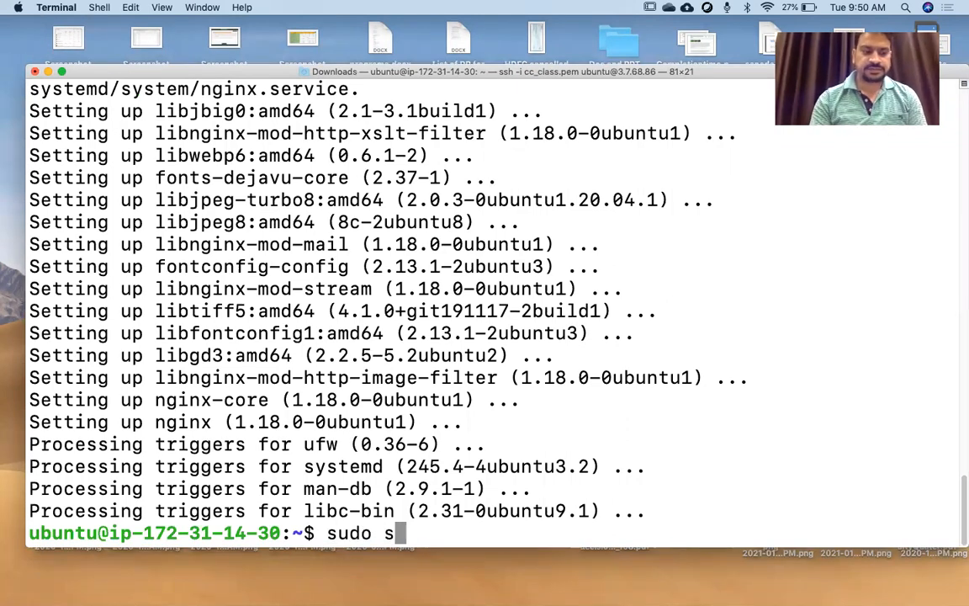
pyautogui.write('yste')
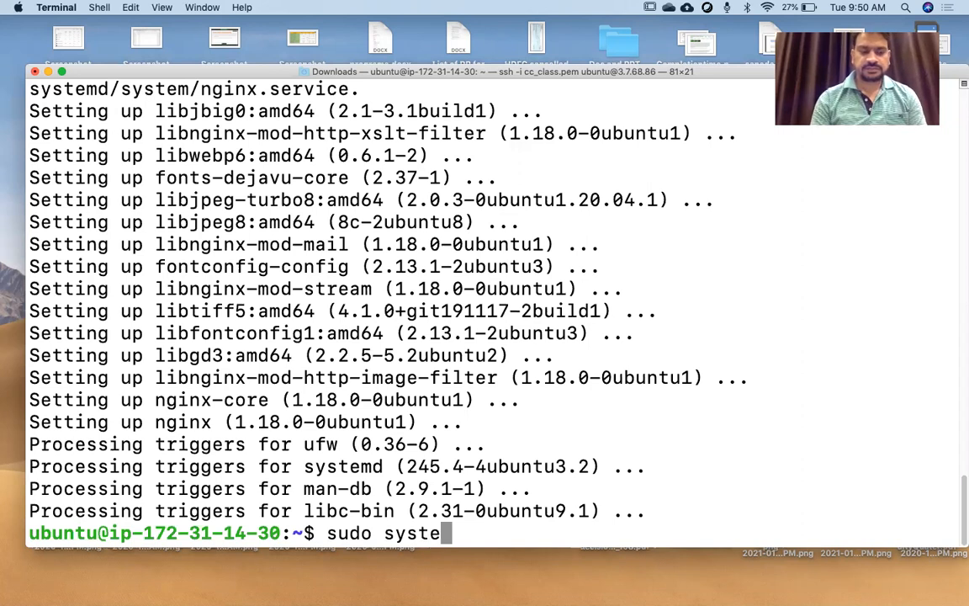
pyautogui.write('mct')
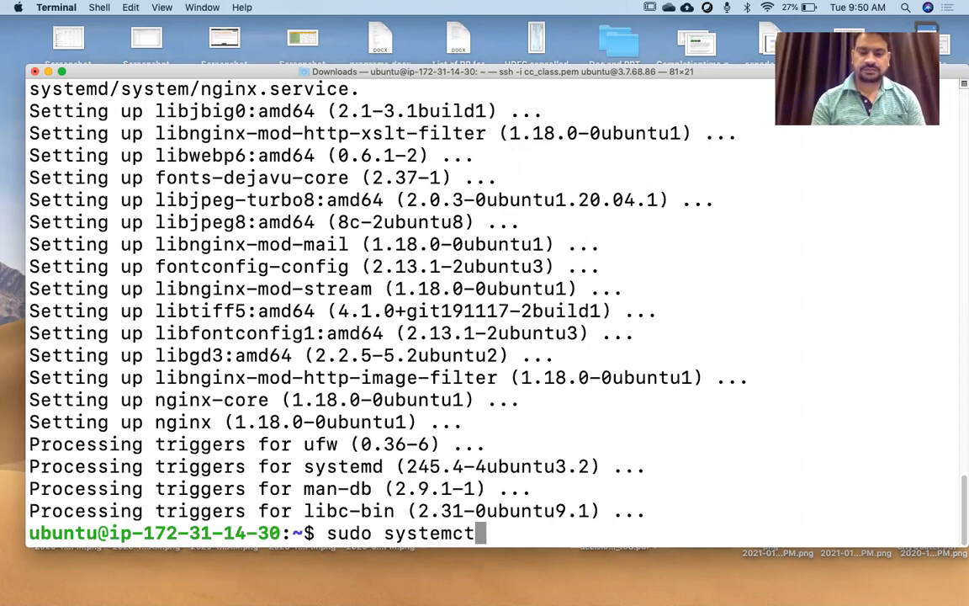
pyautogui.write('l st')
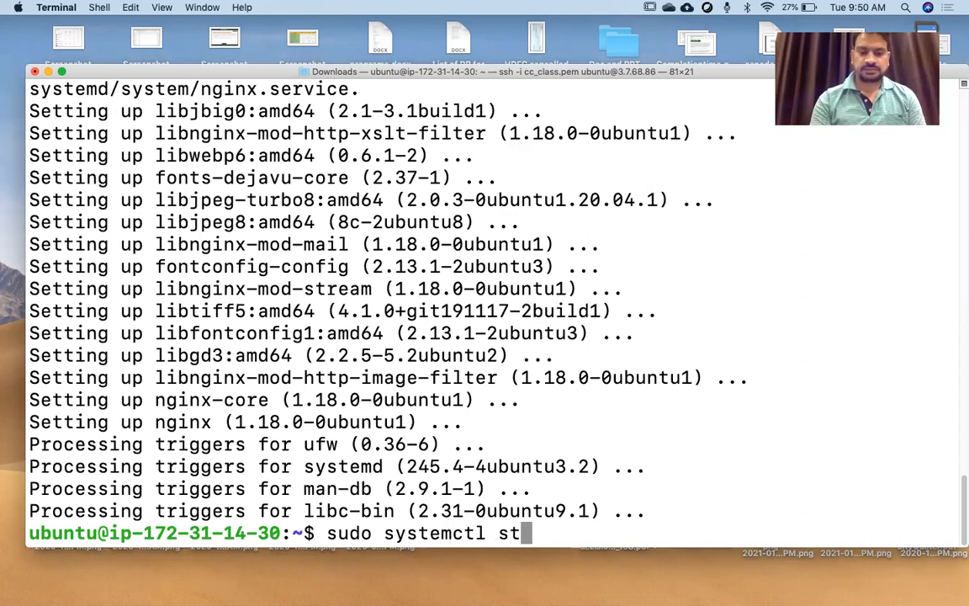
pyautogui.write('art ')
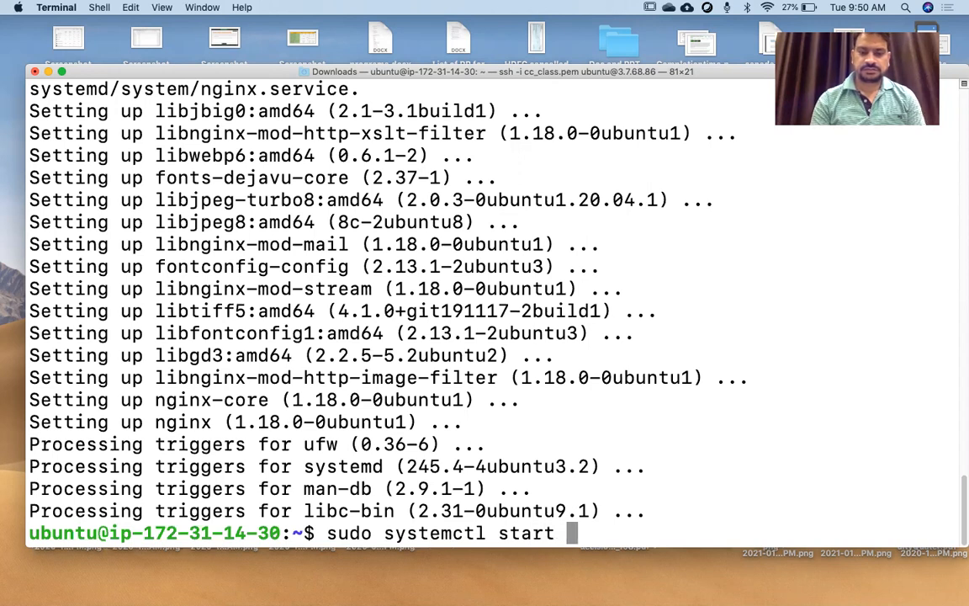
pyautogui.write('nginx')
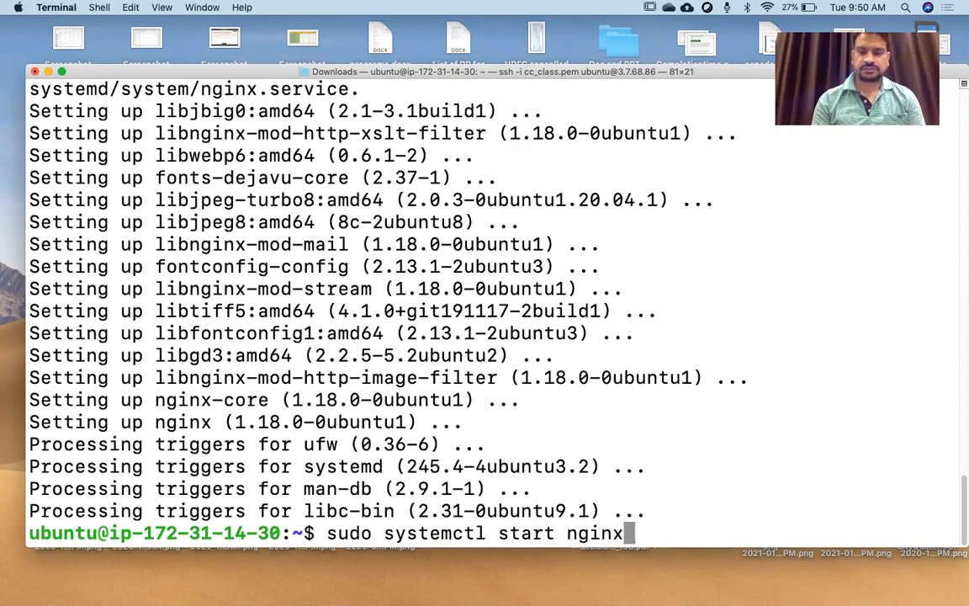
pyautogui.press('Return')
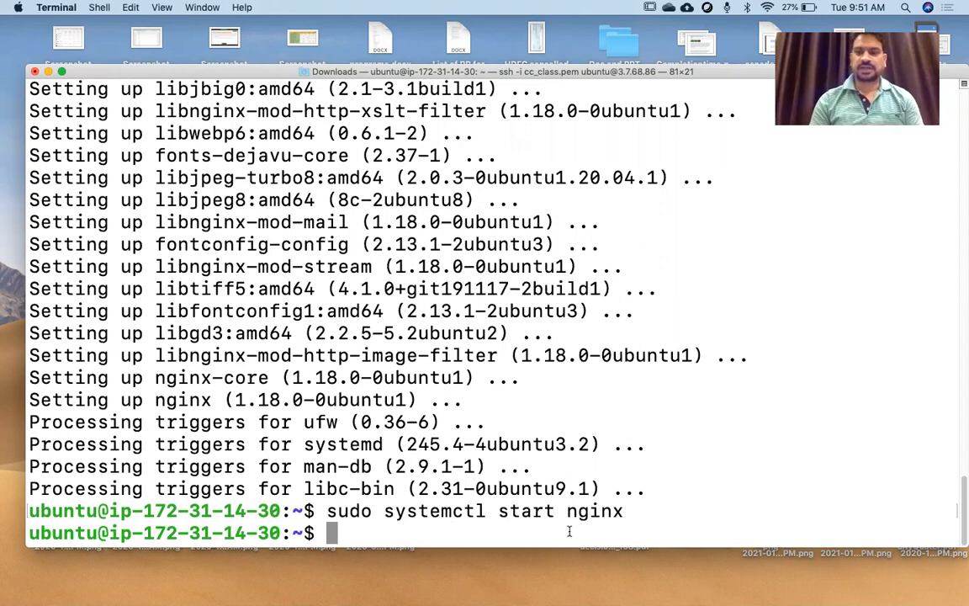
# Switch to Chrome, load the instance's copied public address 3.7.68.86 in the new tab, and enlarge the page.
pyautogui.moveTo(575, 591)
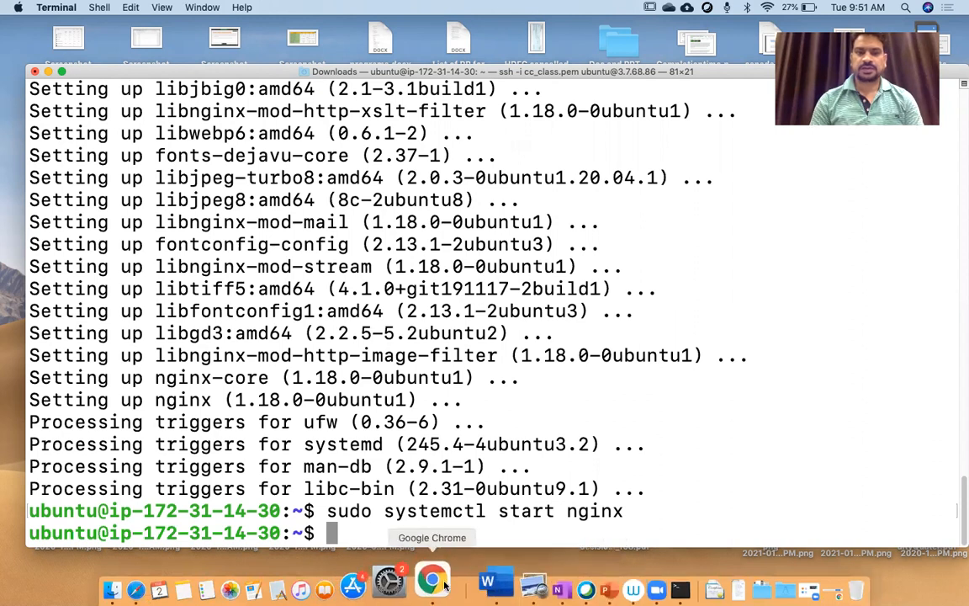
pyautogui.click(444, 584)
pyautogui.click(503, 16)
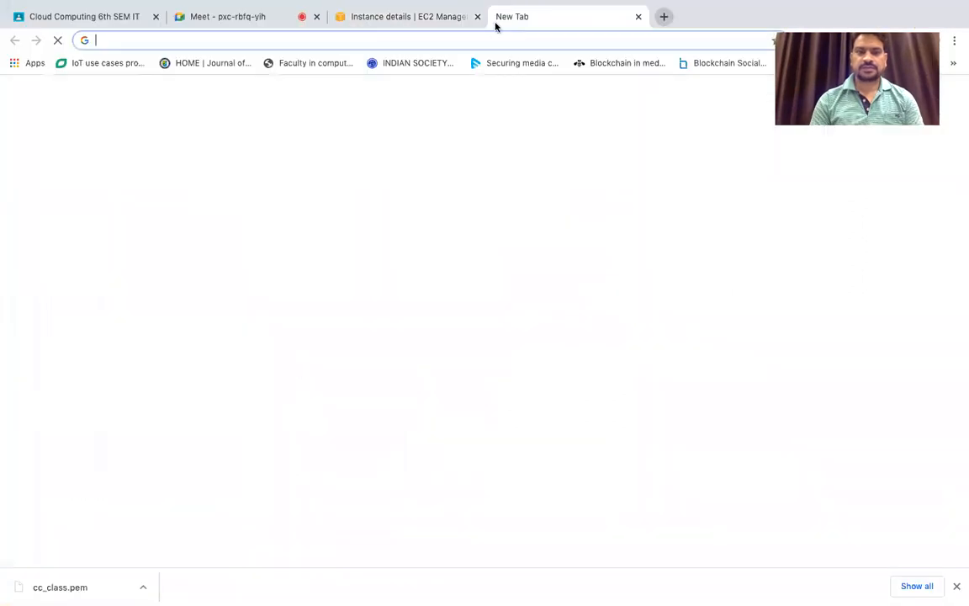
pyautogui.click(219, 42)
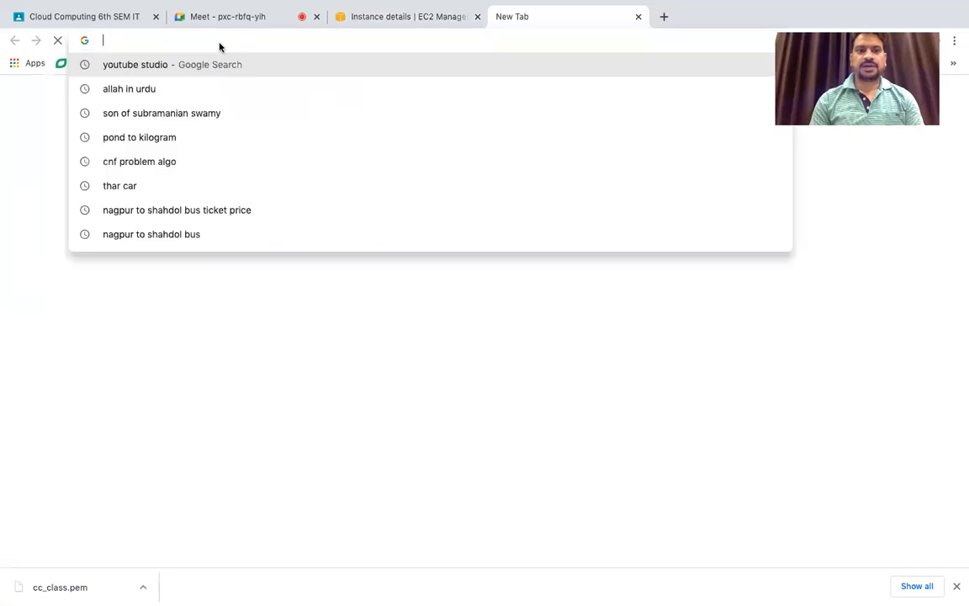
pyautogui.rightClick(106, 41)
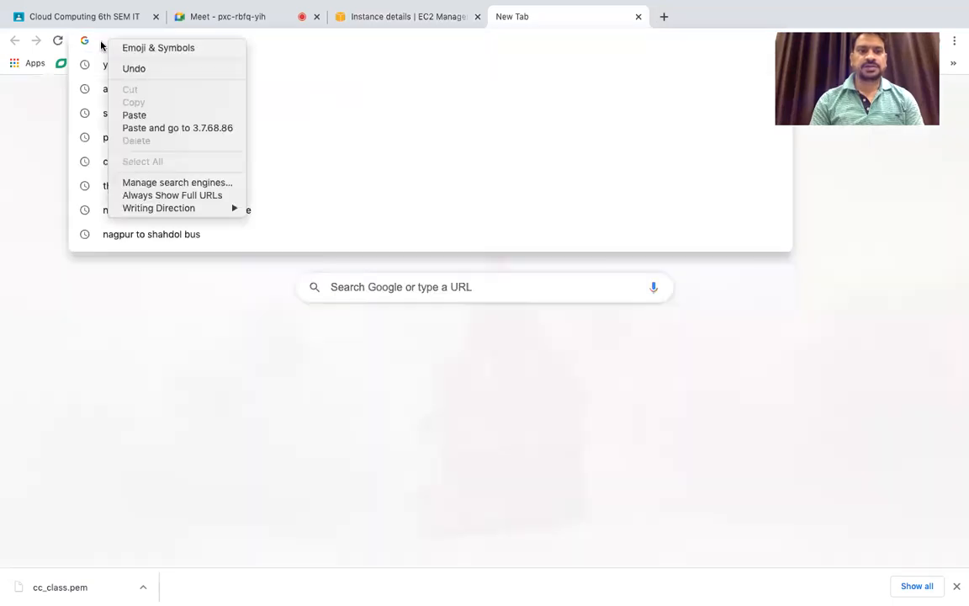
pyautogui.click(137, 117)
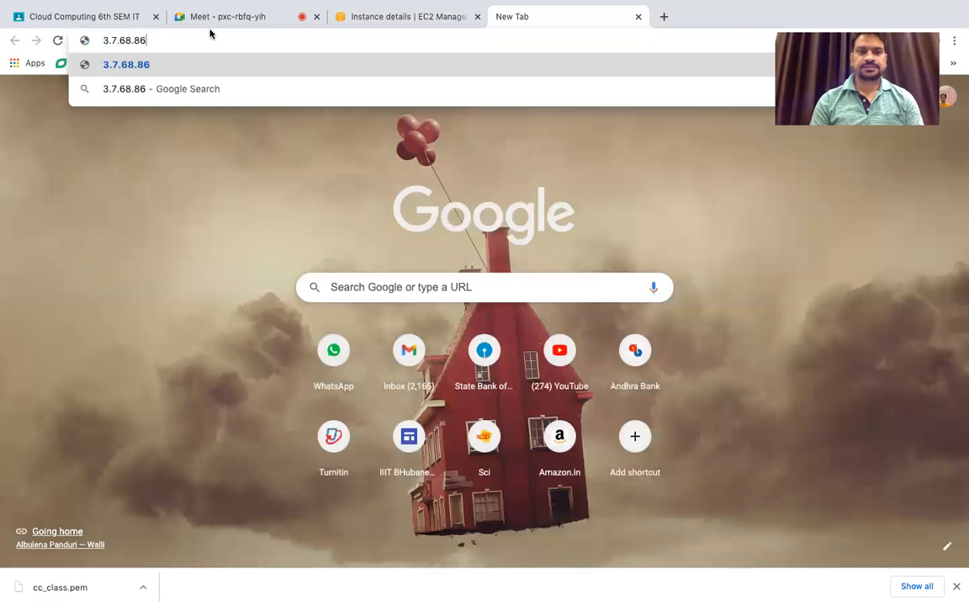
pyautogui.press('Return')
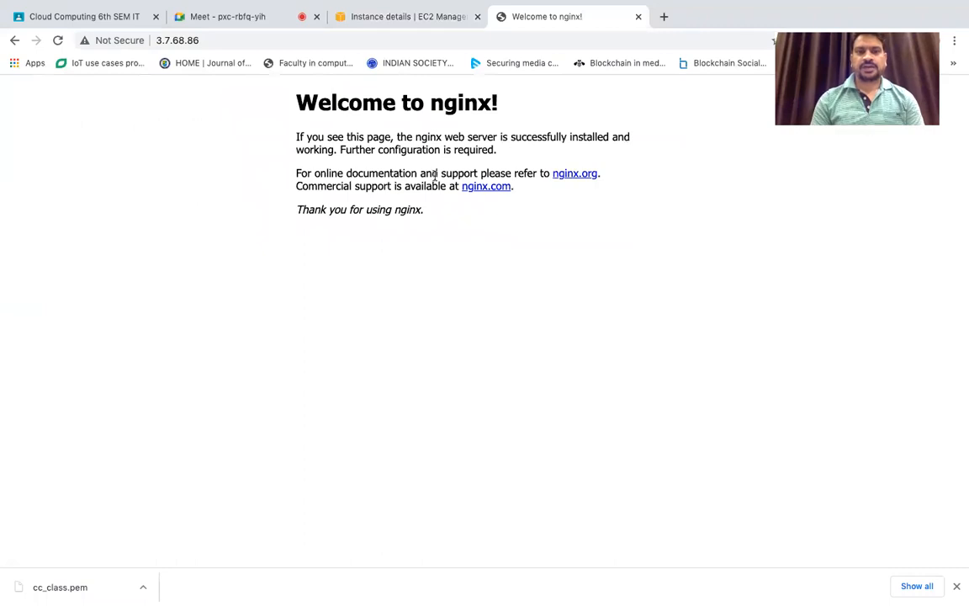
pyautogui.scroll(2, 435, 175)
pyautogui.scroll(2, 435, 175)
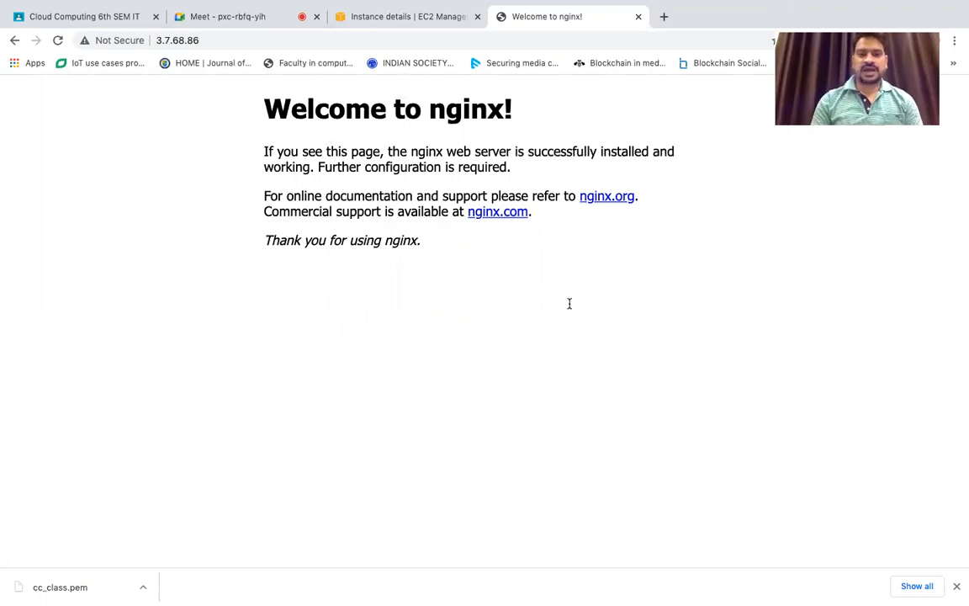
# Compare the nginx start command in Terminal with the served page and its address in Chrome.
pyautogui.press('super+Tab')
pyautogui.click(357, 531)
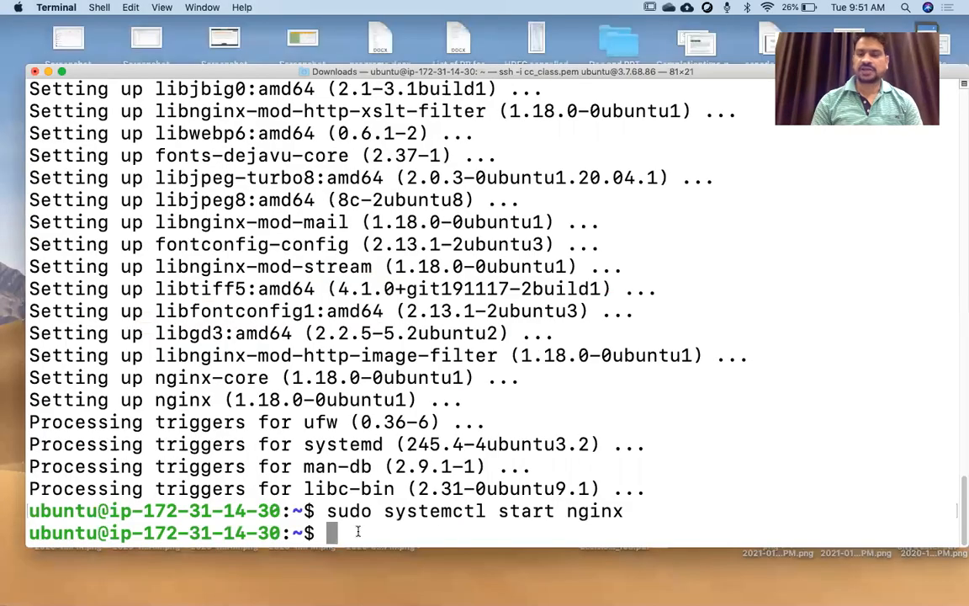
pyautogui.hotkey('ctrl', 'Right')
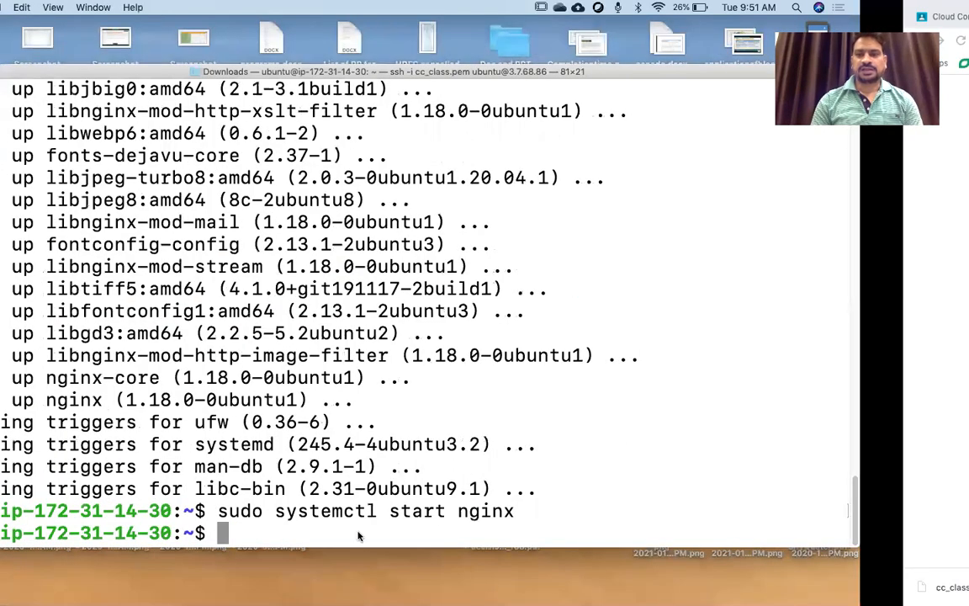
pyautogui.hotkey('ctrl', 'Left')
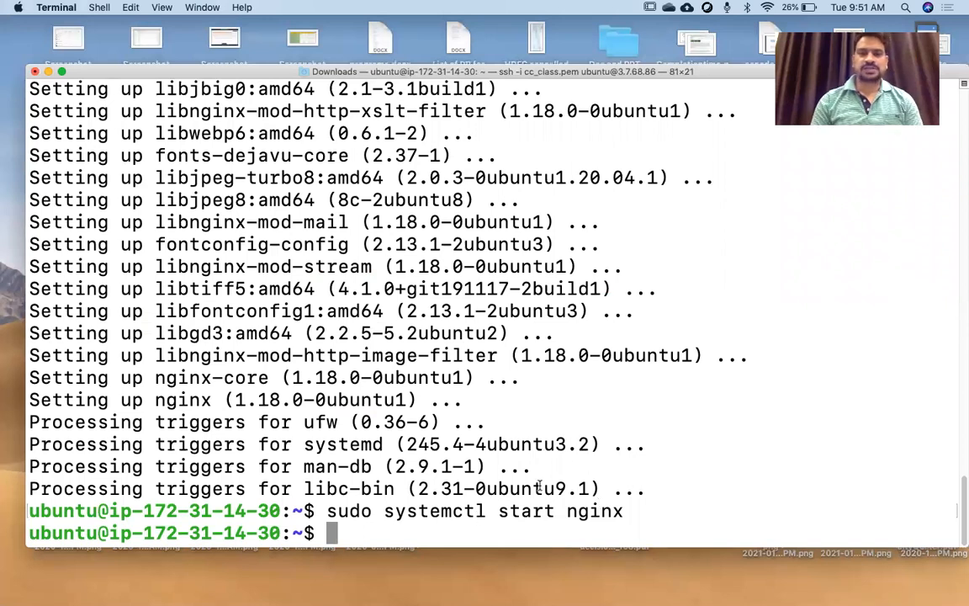
pyautogui.hotkey('ctrl', 'Right')
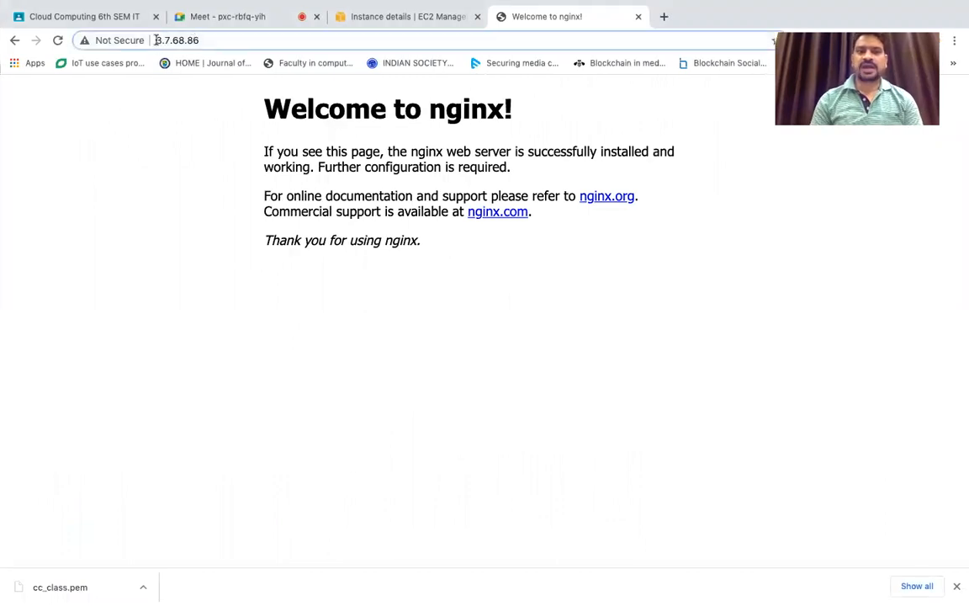
pyautogui.click(207, 40)
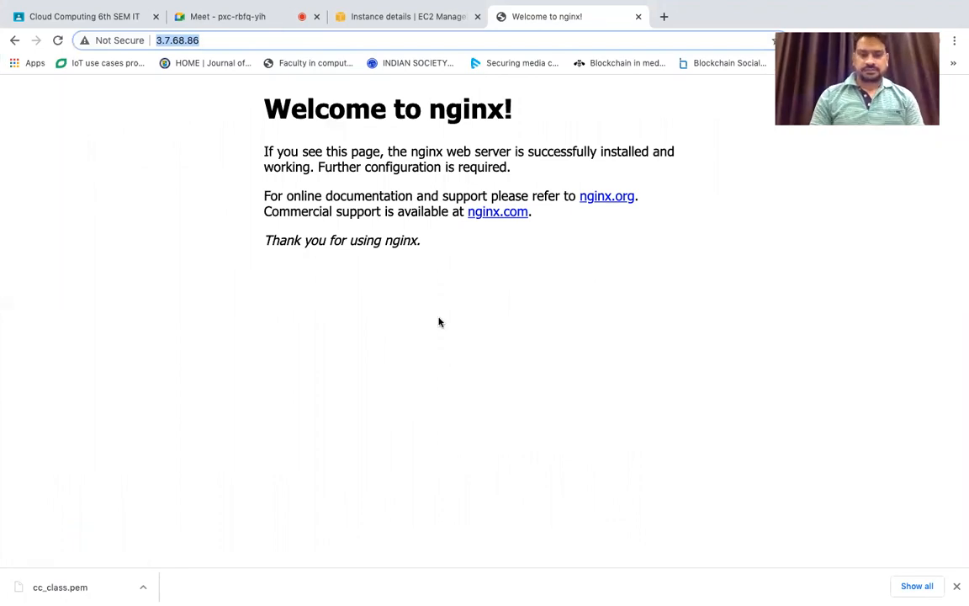
# Show the complete EC2 instance summary at normal page size.
pyautogui.click(360, 20)
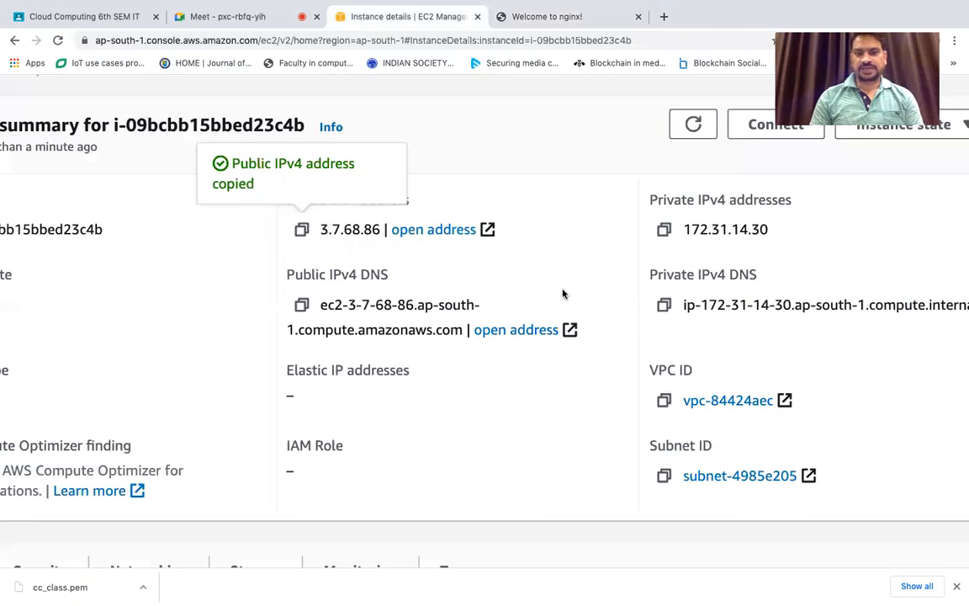
pyautogui.scroll(-3, 563, 301)
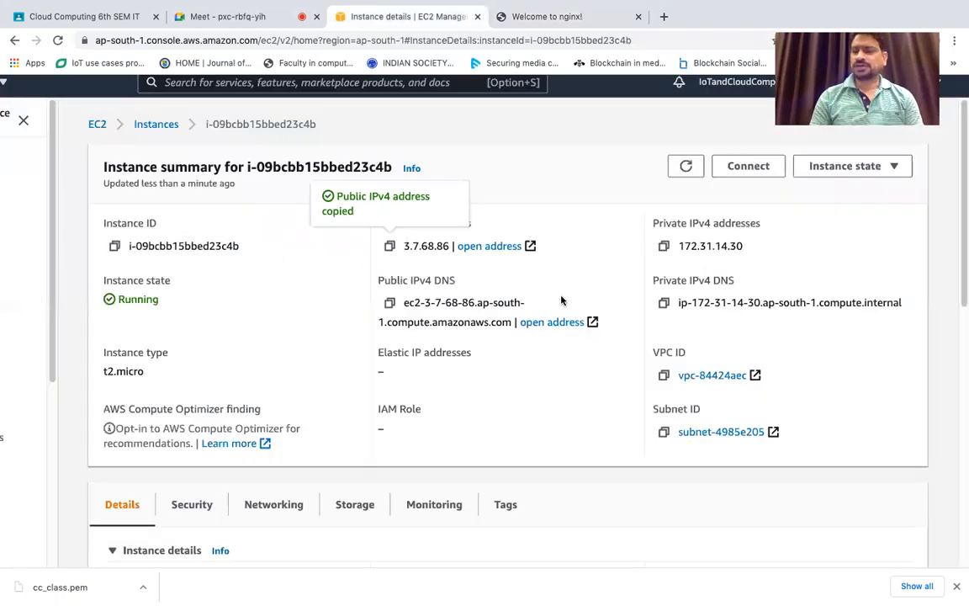
pyautogui.scroll(-2, 562, 300)
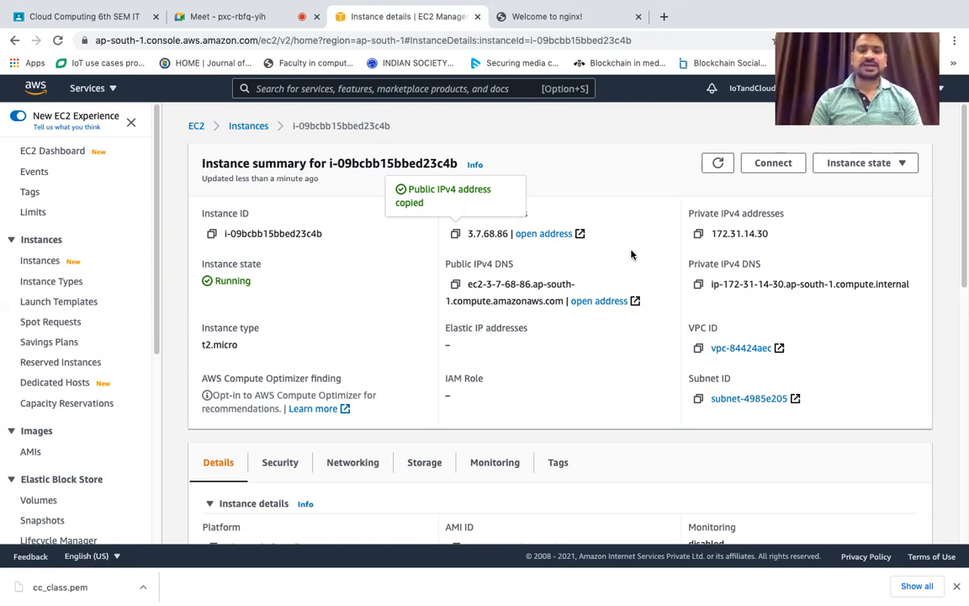
# Switch to Terminal and close the SSH session to the instance with exit.
pyautogui.hotkey('ctrl', 'Left')
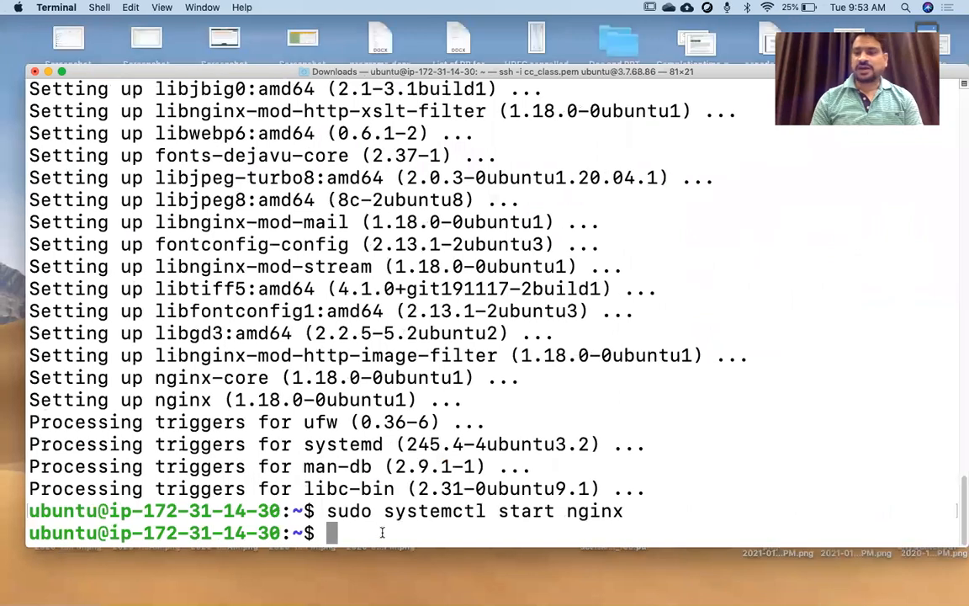
pyautogui.write('e')
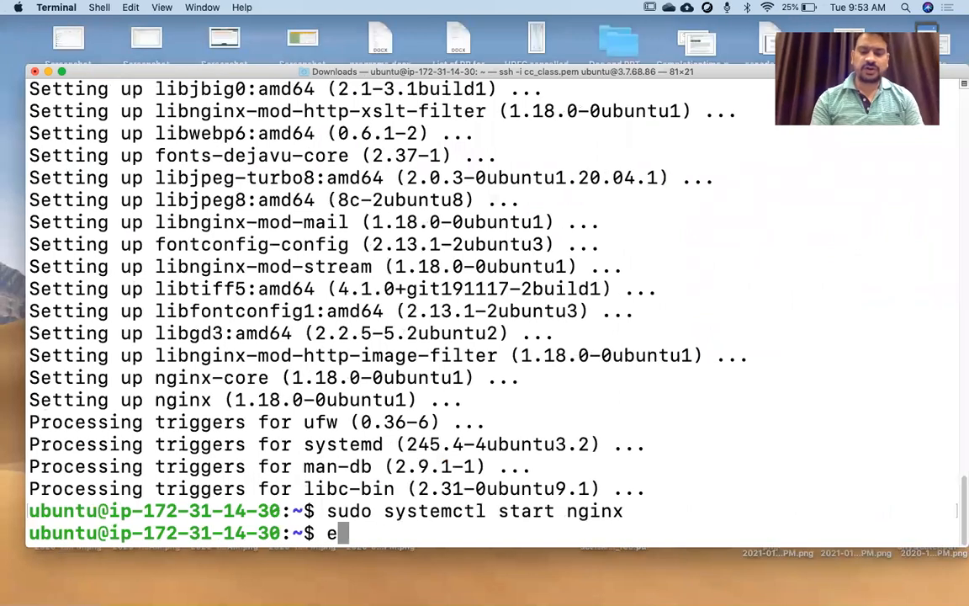
pyautogui.write('xit')
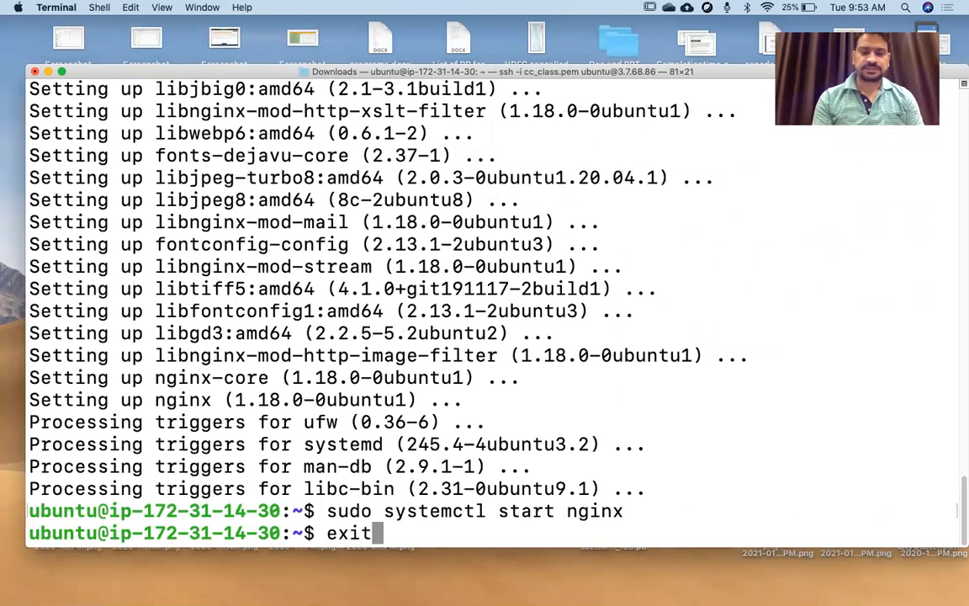
pyautogui.press('Return')
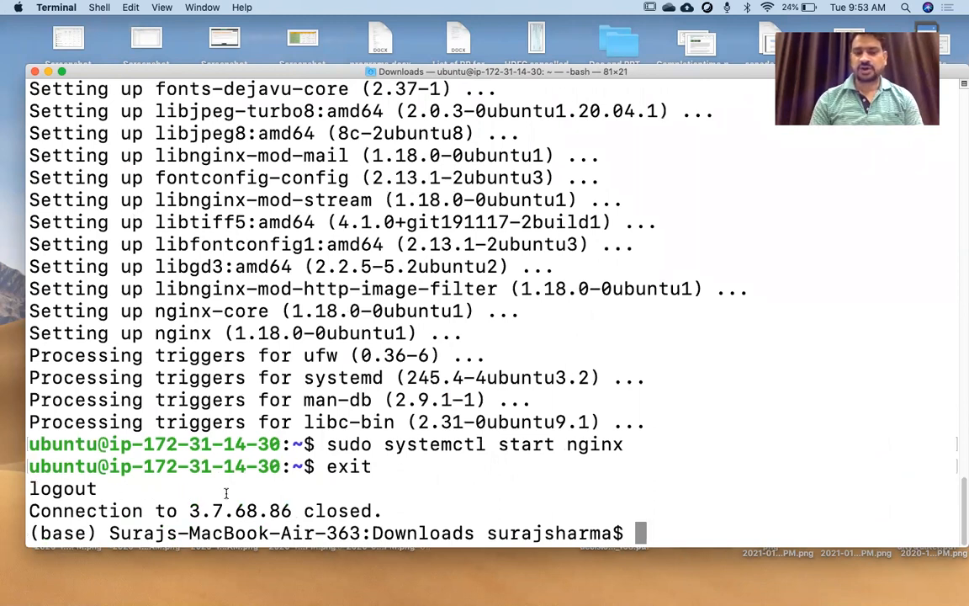
# Switch to Chrome, open the EC2 instances list, and examine the available instance actions, state changes and launch options.
pyautogui.hotkey('ctrl', 'Right')
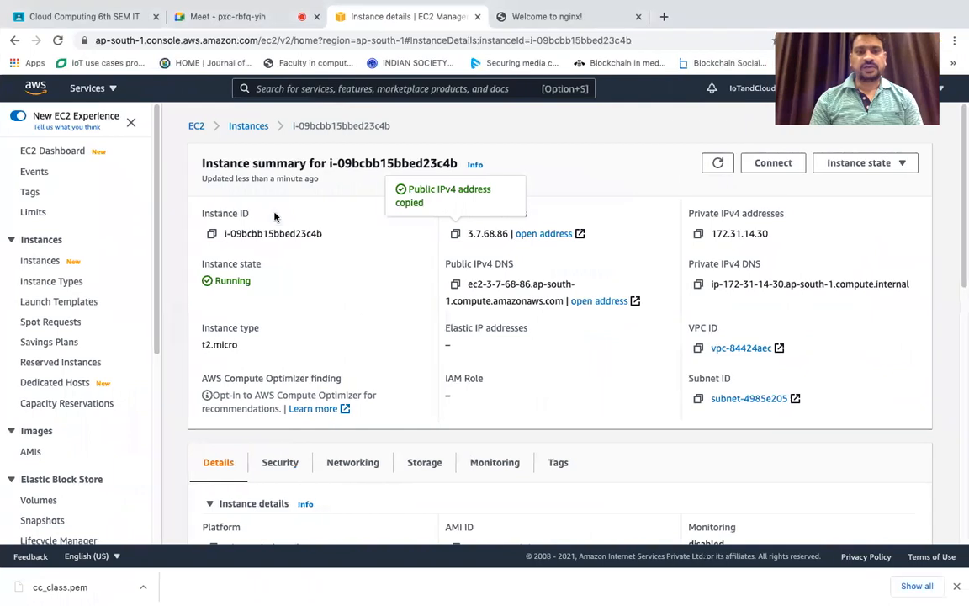
pyautogui.click(244, 127)
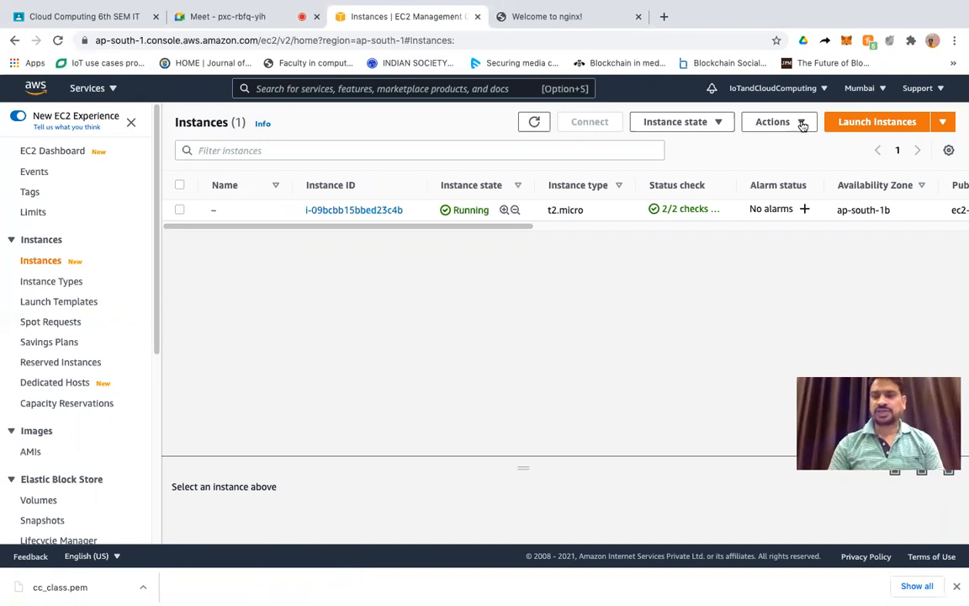
pyautogui.click(803, 123)
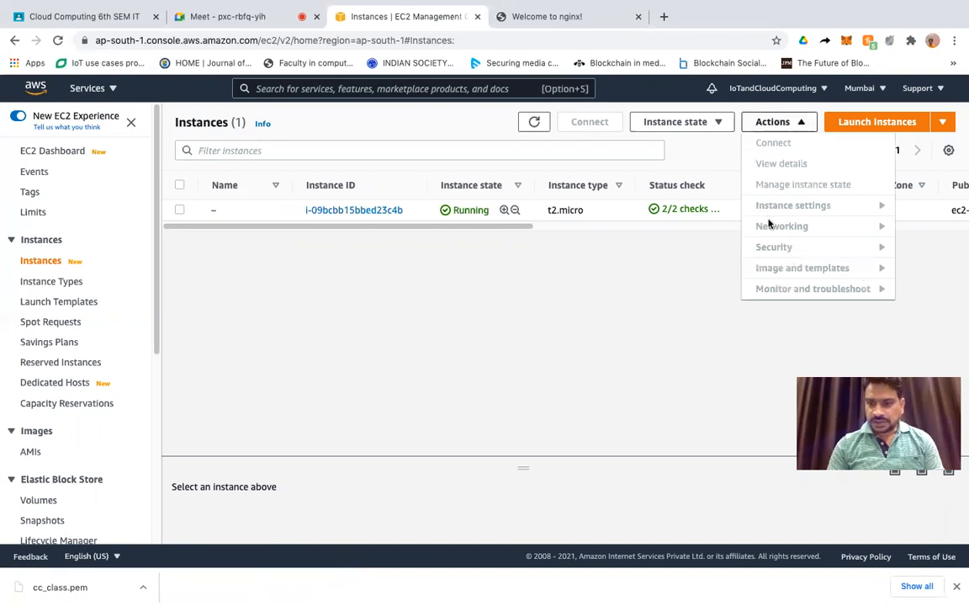
pyautogui.click(708, 126)
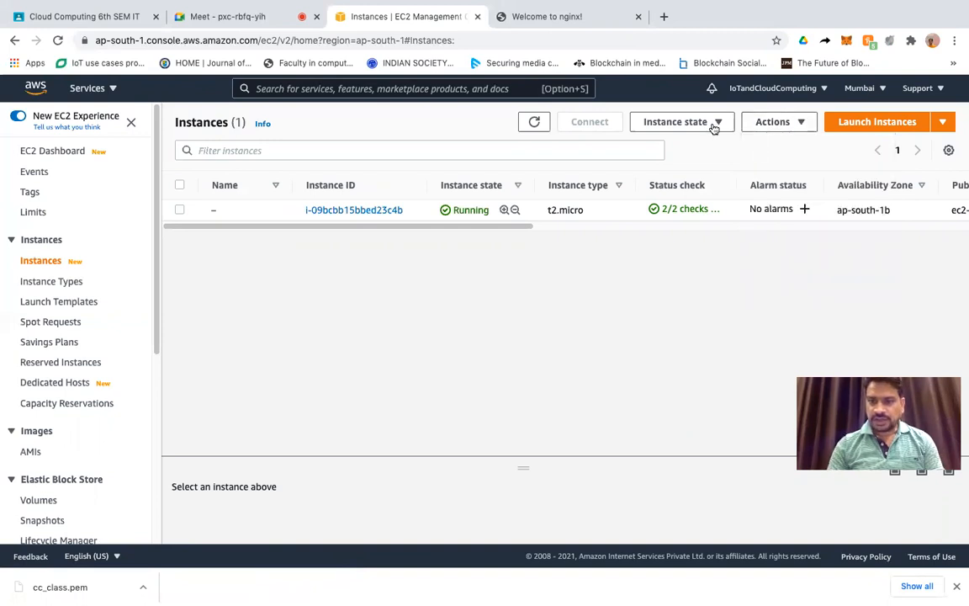
pyautogui.click(710, 124)
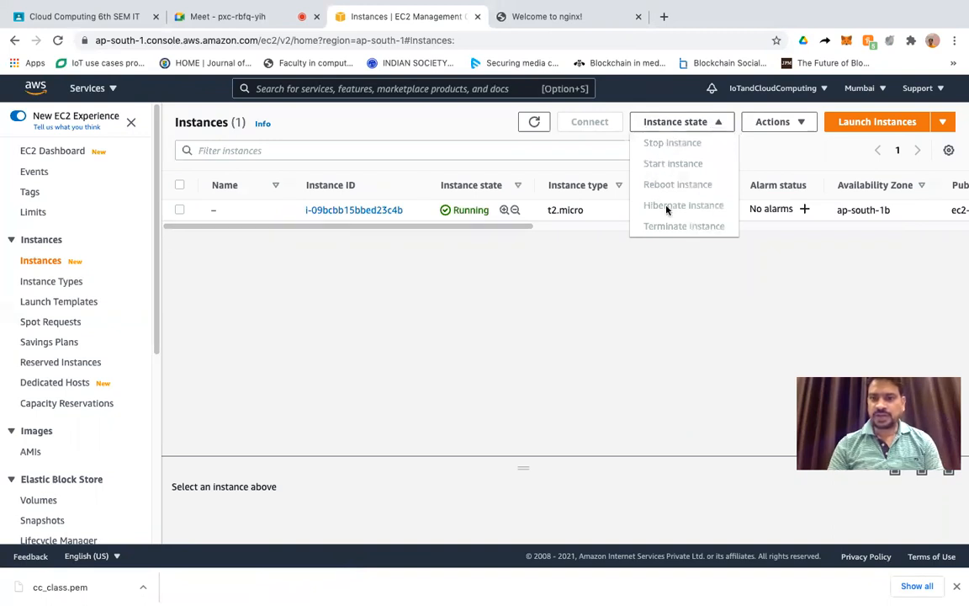
pyautogui.click(700, 290)
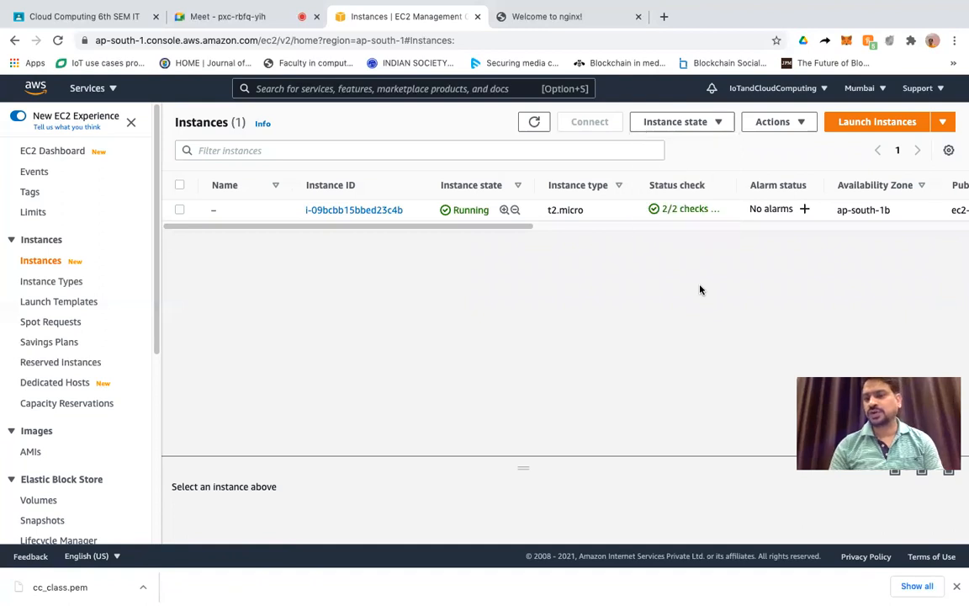
pyautogui.click(941, 123)
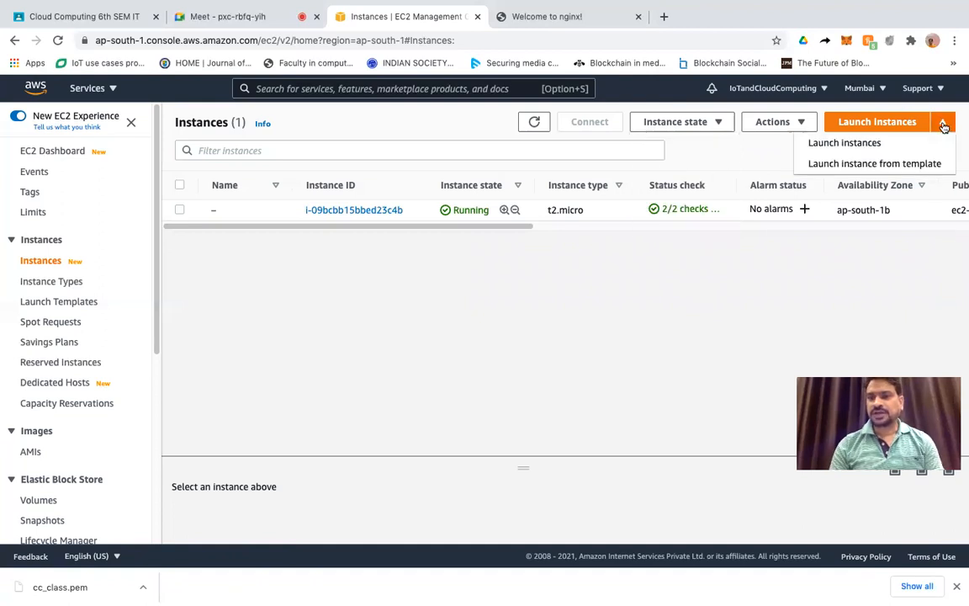
pyautogui.click(707, 127)
pyautogui.click(708, 126)
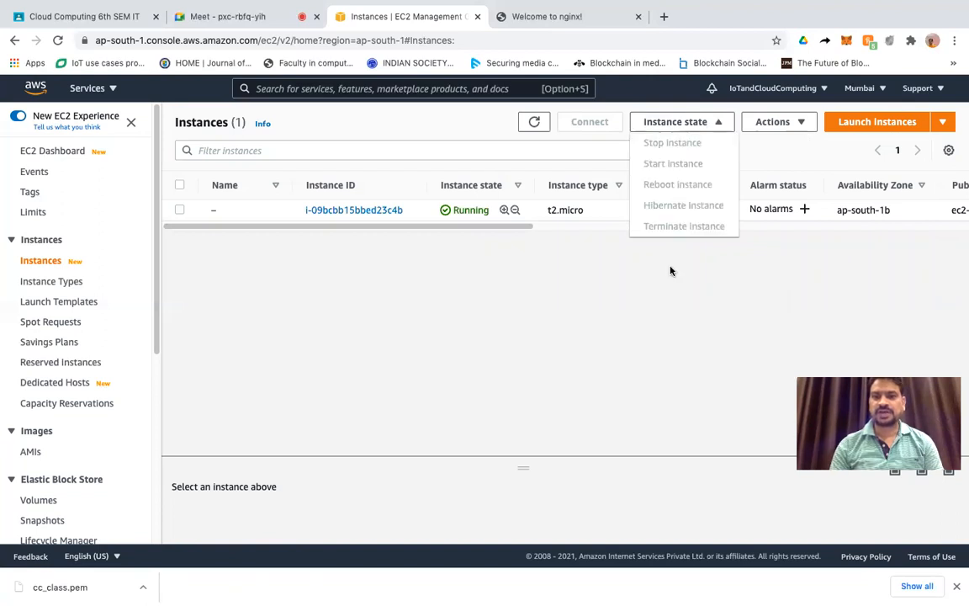
pyautogui.click(508, 306)
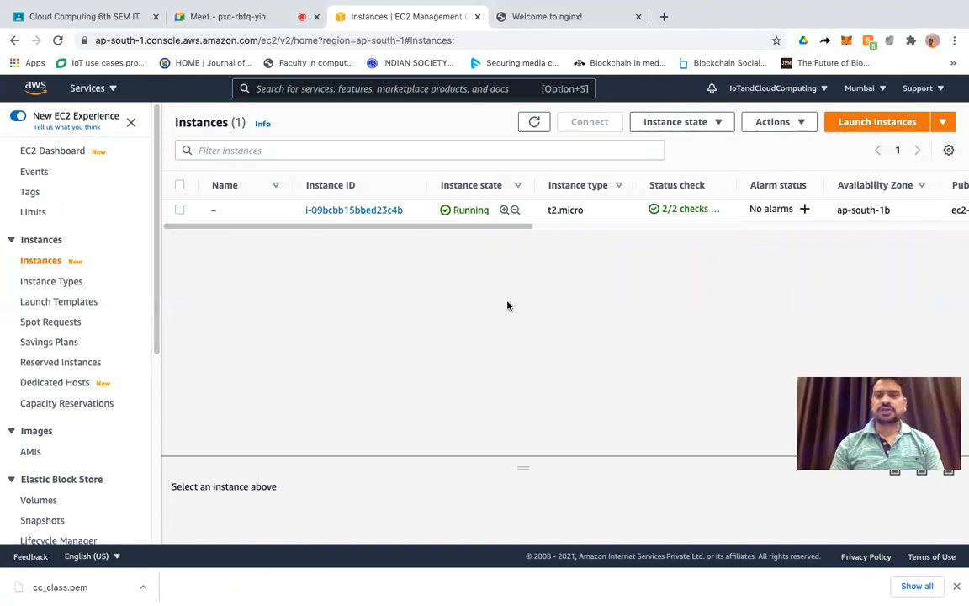